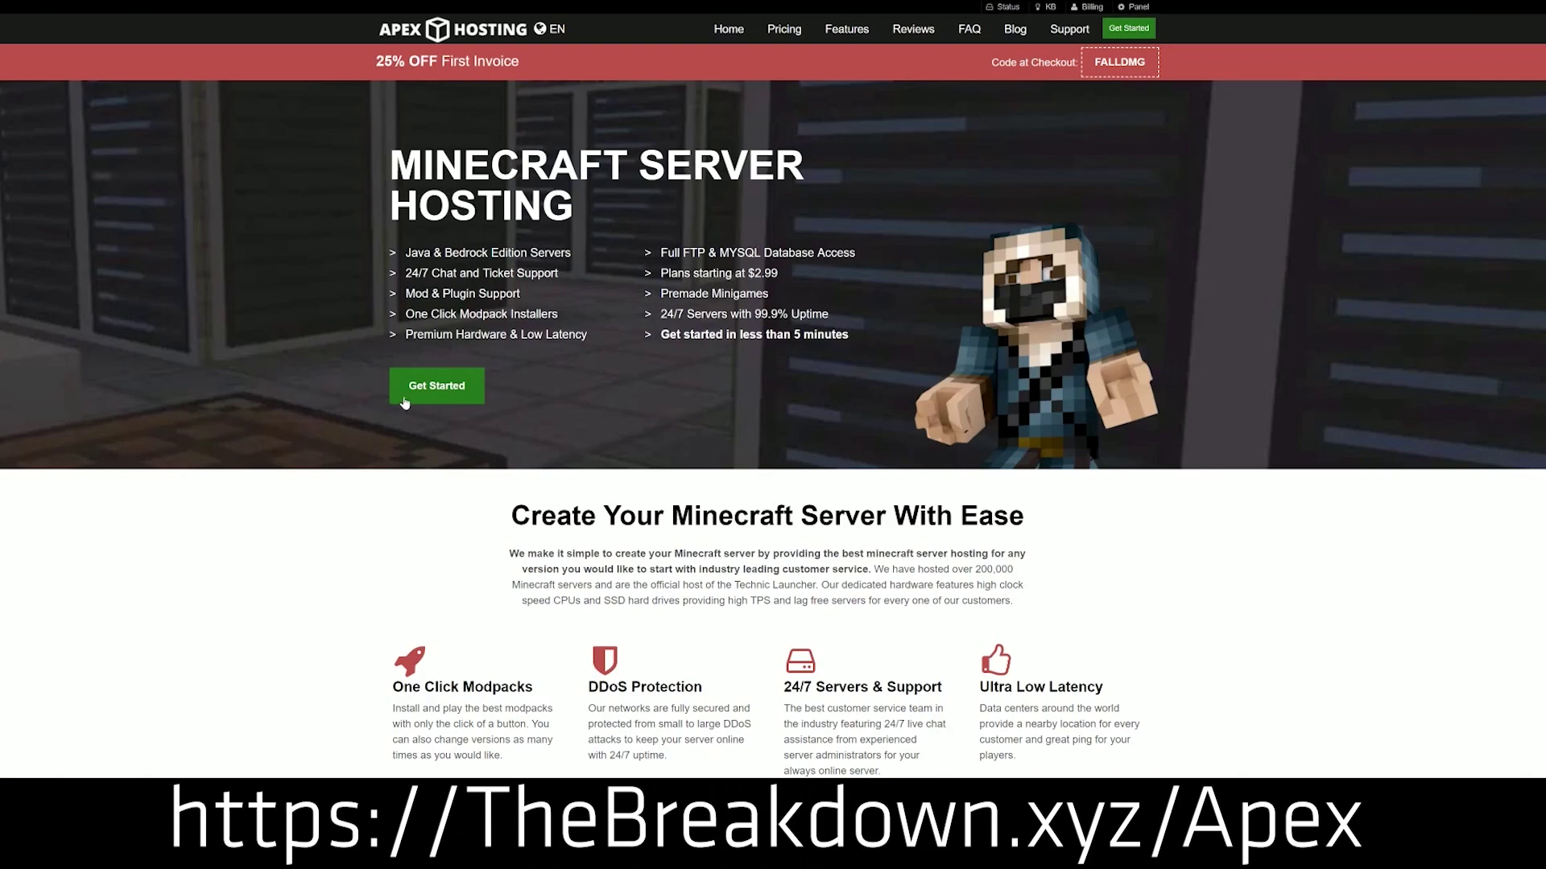
Examine the feature highlights on the Apex Hosting page, including 24/7 Servers & Support, Automated Backups and Instant Setup
{"action": "scroll", "coordinate": [547, 354], "scroll_direction": "down", "scroll_amount": 4}
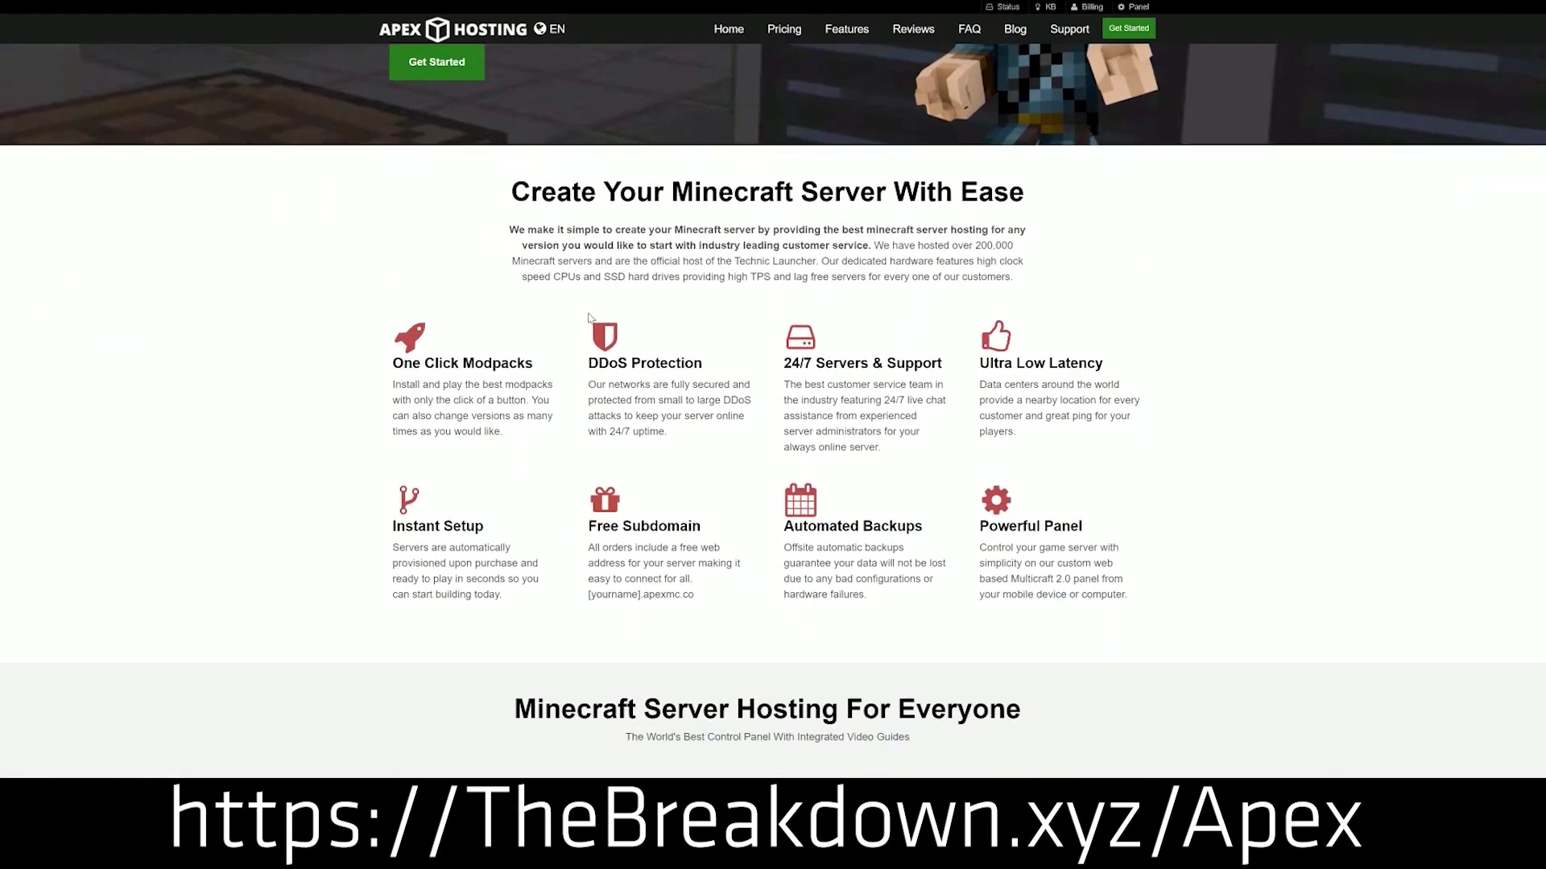
{"action": "left_click_drag", "start_coordinate": [392, 361], "coordinate": [946, 367]}
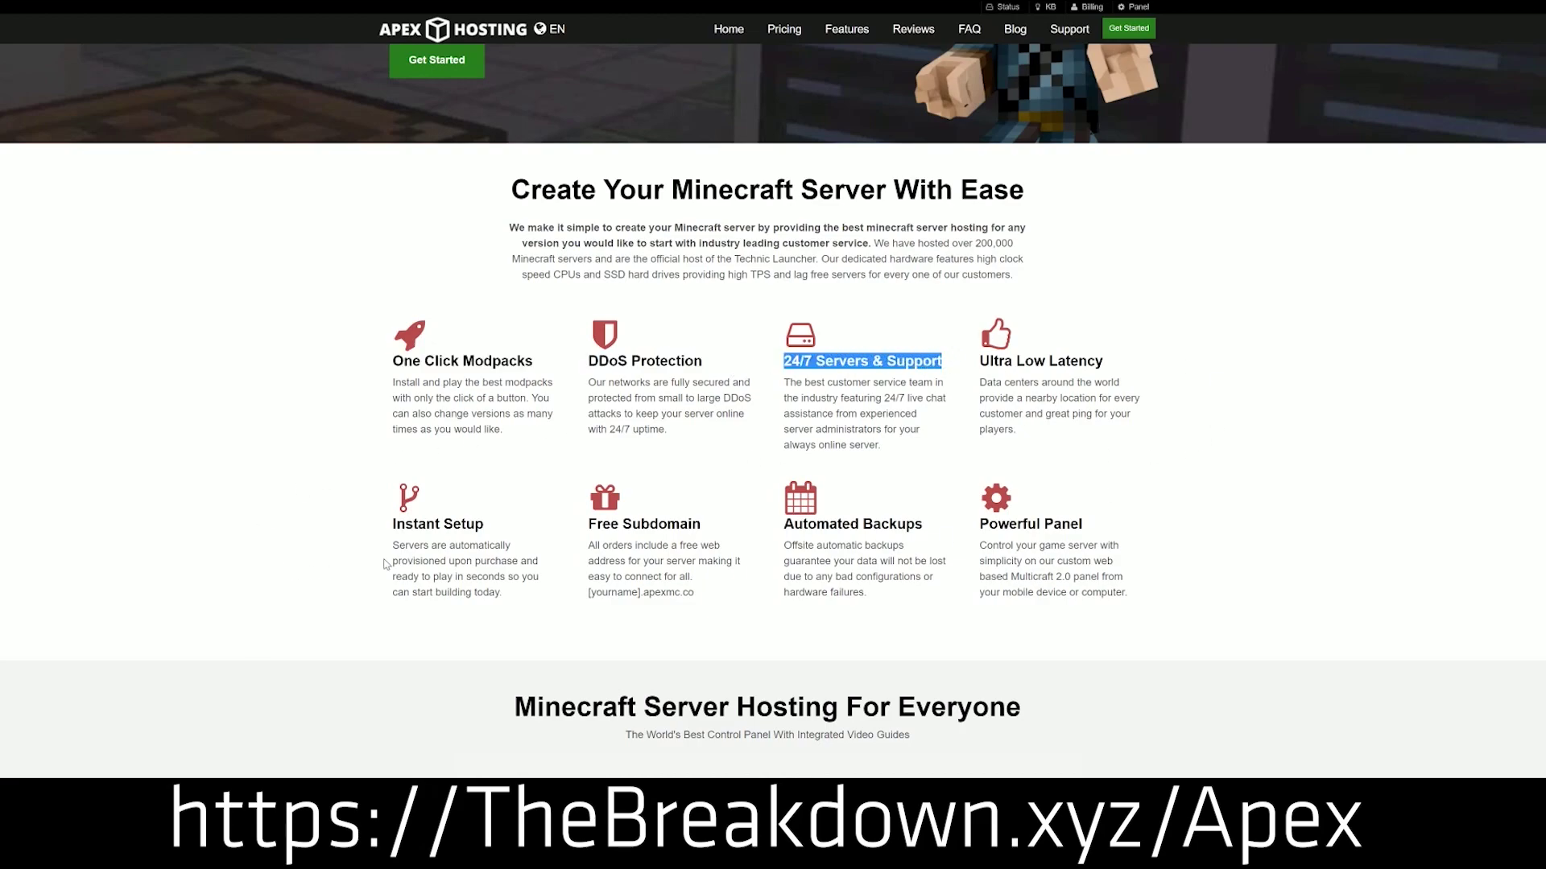
{"action": "left_click_drag", "start_coordinate": [783, 524], "coordinate": [969, 524]}
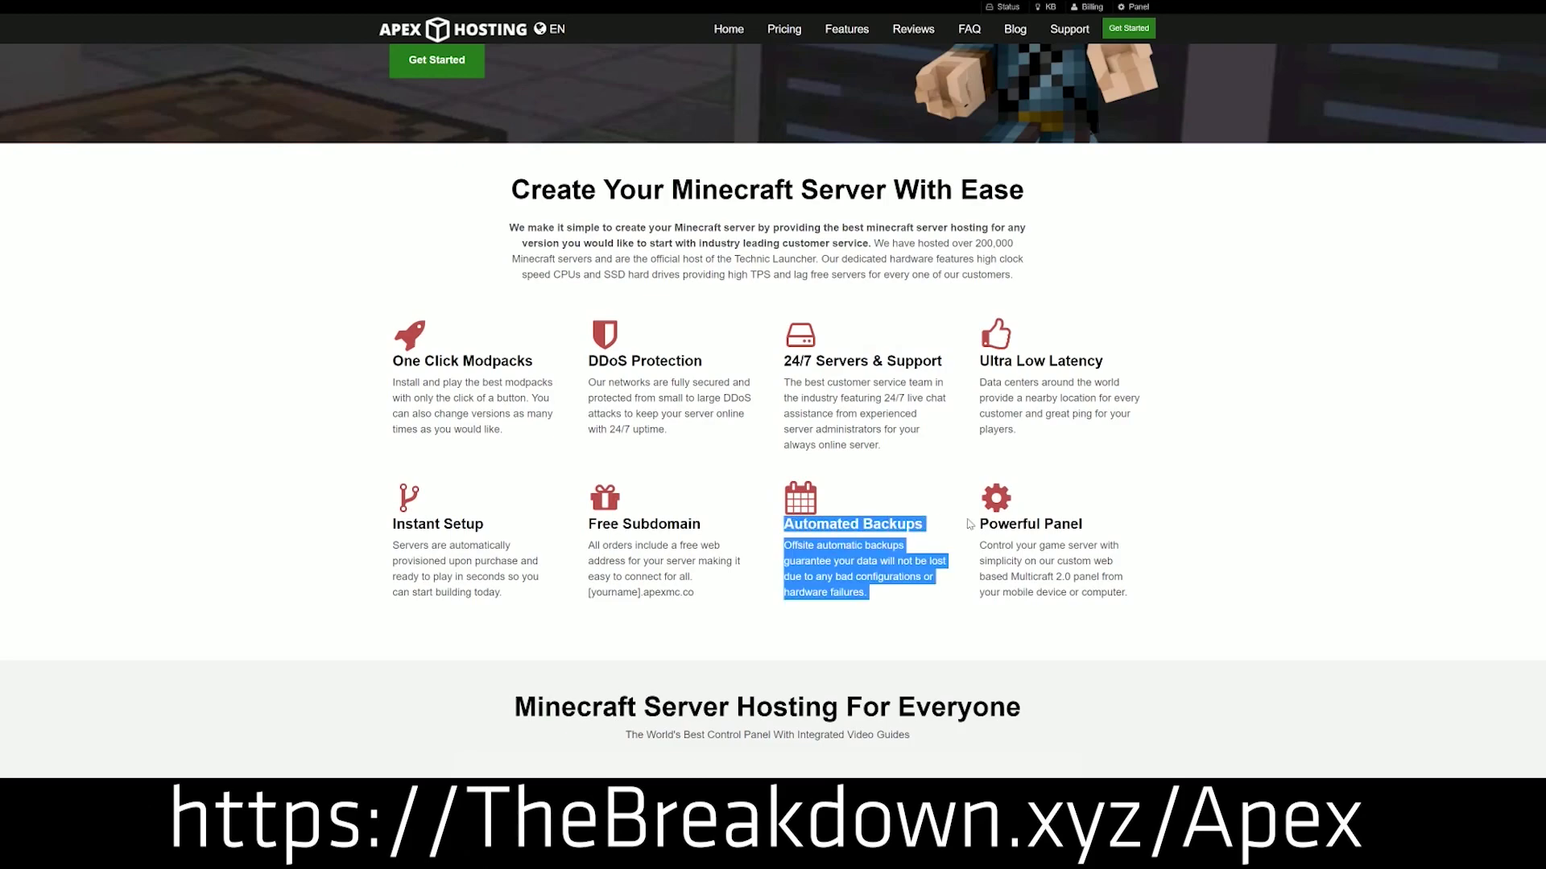
{"action": "left_click", "coordinate": [966, 528]}
{"action": "left_click_drag", "start_coordinate": [512, 595], "coordinate": [395, 524]}
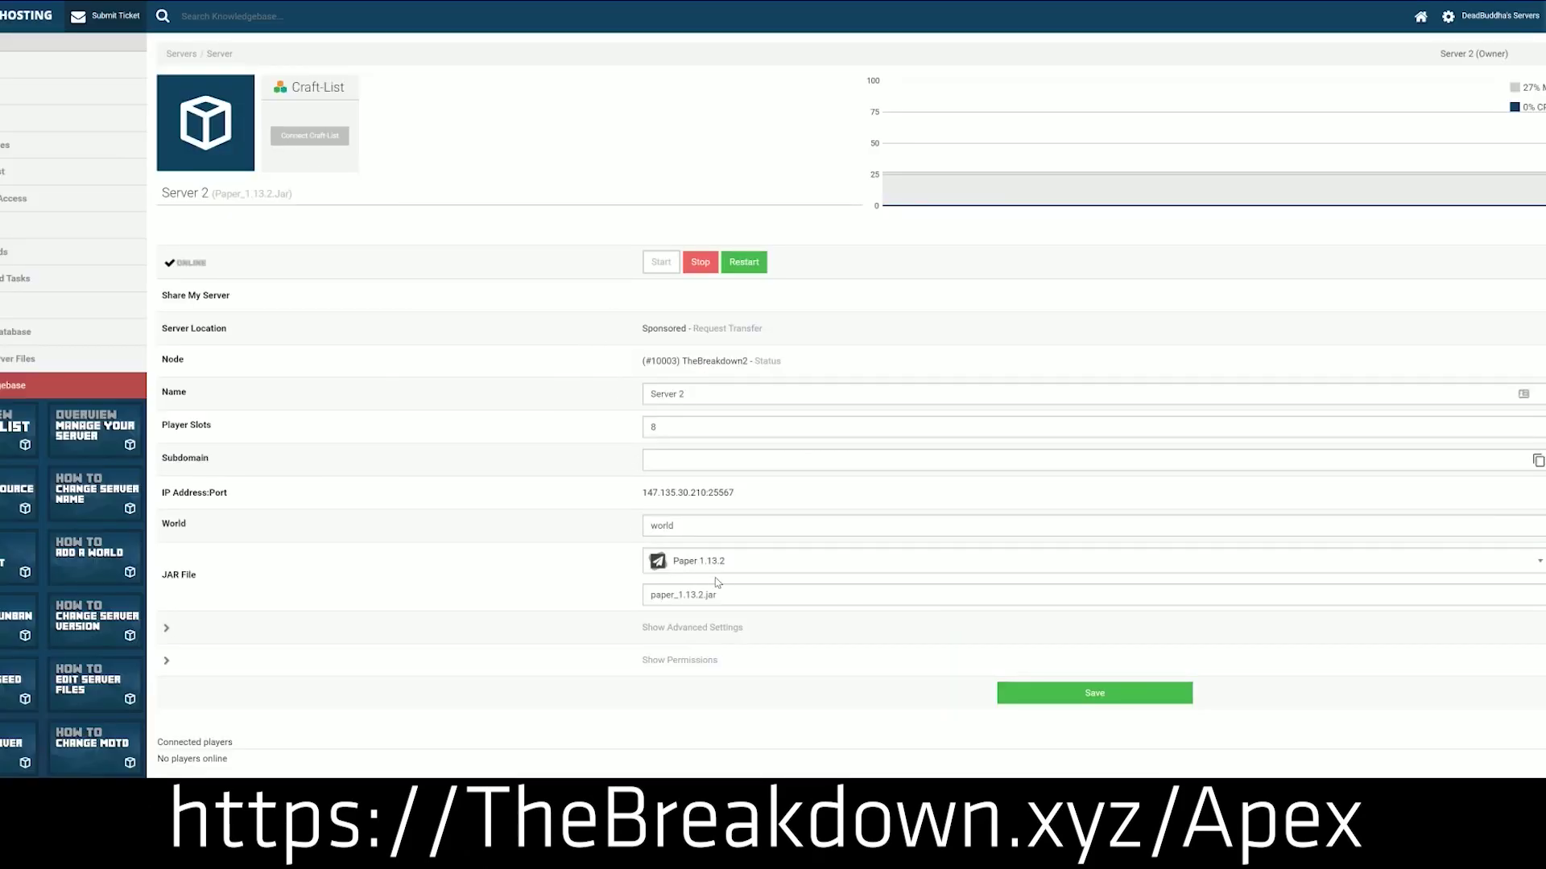
Browse the server versions available as the JAR file for Server 2
{"action": "left_click", "coordinate": [724, 572]}
{"action": "scroll", "coordinate": [719, 699], "scroll_direction": "down", "scroll_amount": 2}
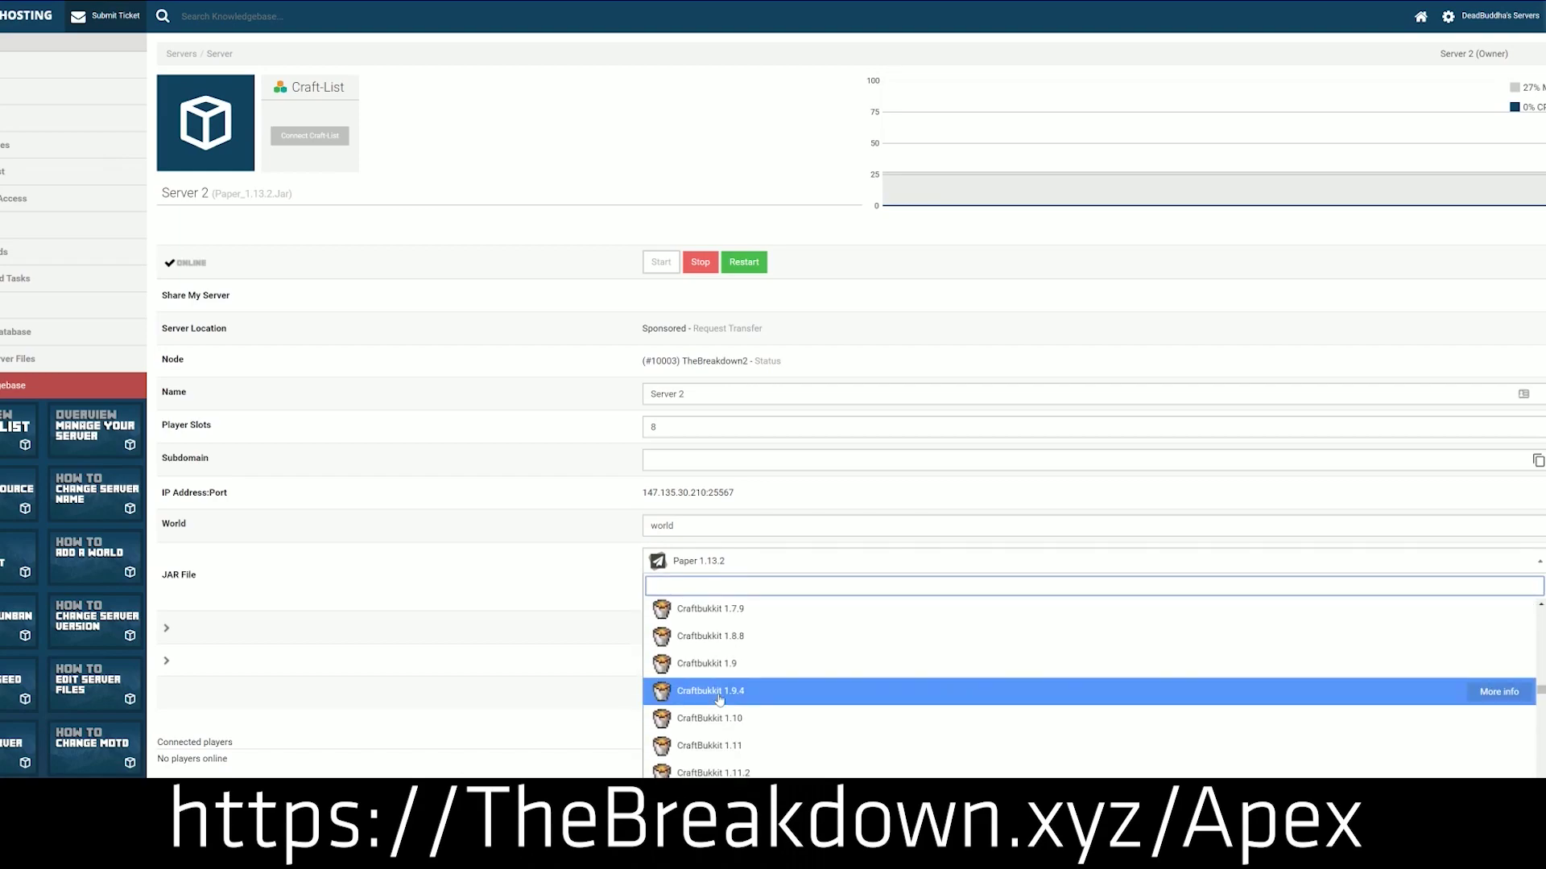
{"action": "scroll", "coordinate": [719, 698], "scroll_direction": "down", "scroll_amount": 10}
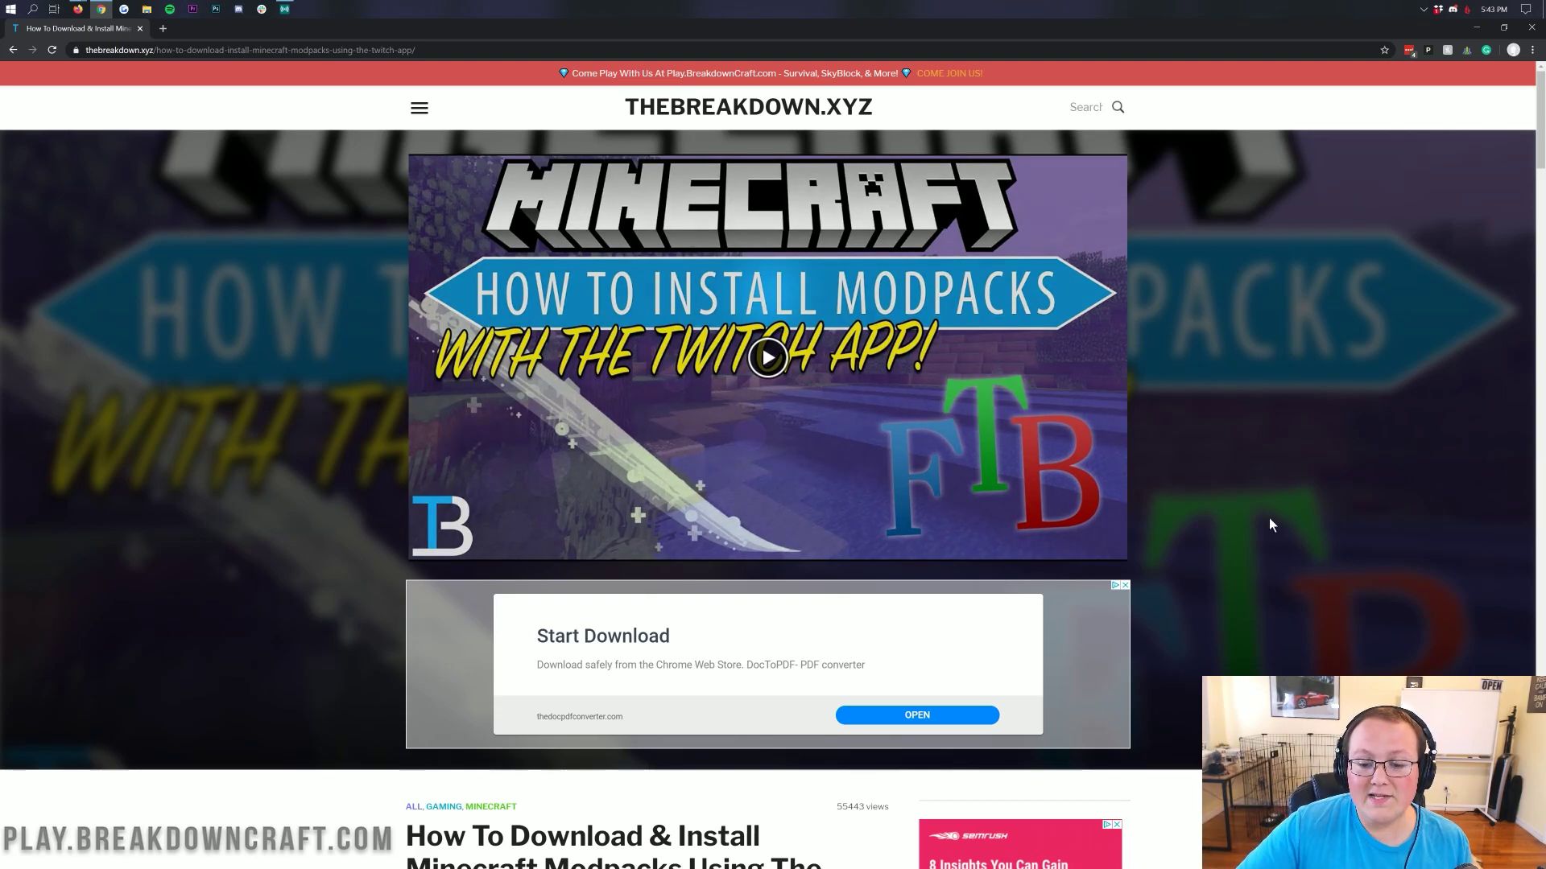
Follow the article's Twitch App download link and download the Twitch App for Windows
{"action": "scroll", "coordinate": [765, 354], "scroll_direction": "down", "scroll_amount": 4}
{"action": "scroll", "coordinate": [707, 319], "scroll_direction": "down", "scroll_amount": 4}
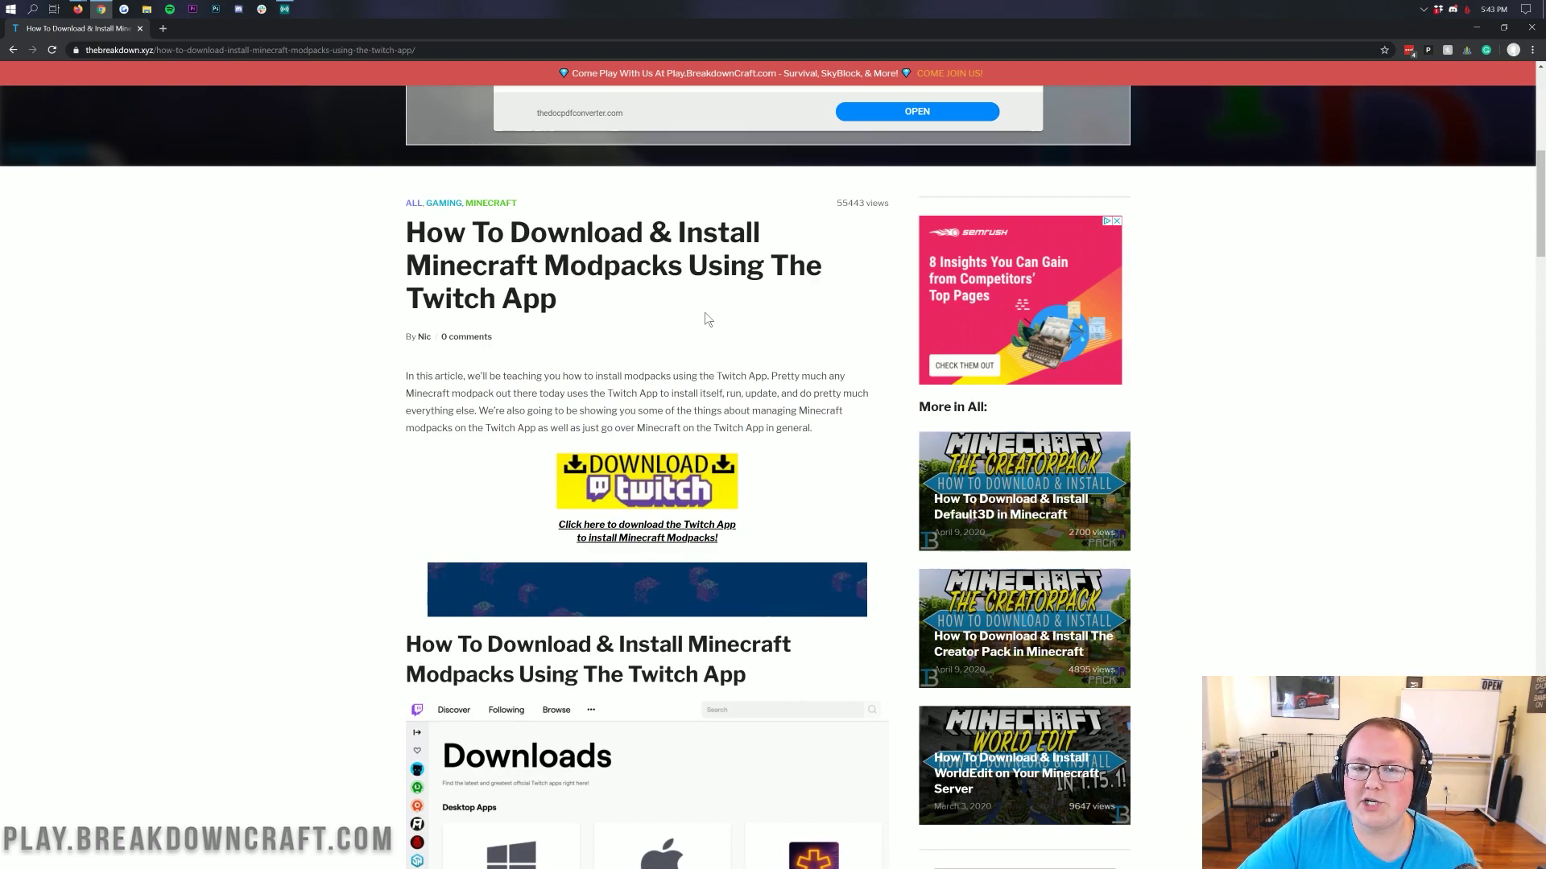
{"action": "scroll", "coordinate": [707, 319], "scroll_direction": "down", "scroll_amount": 1}
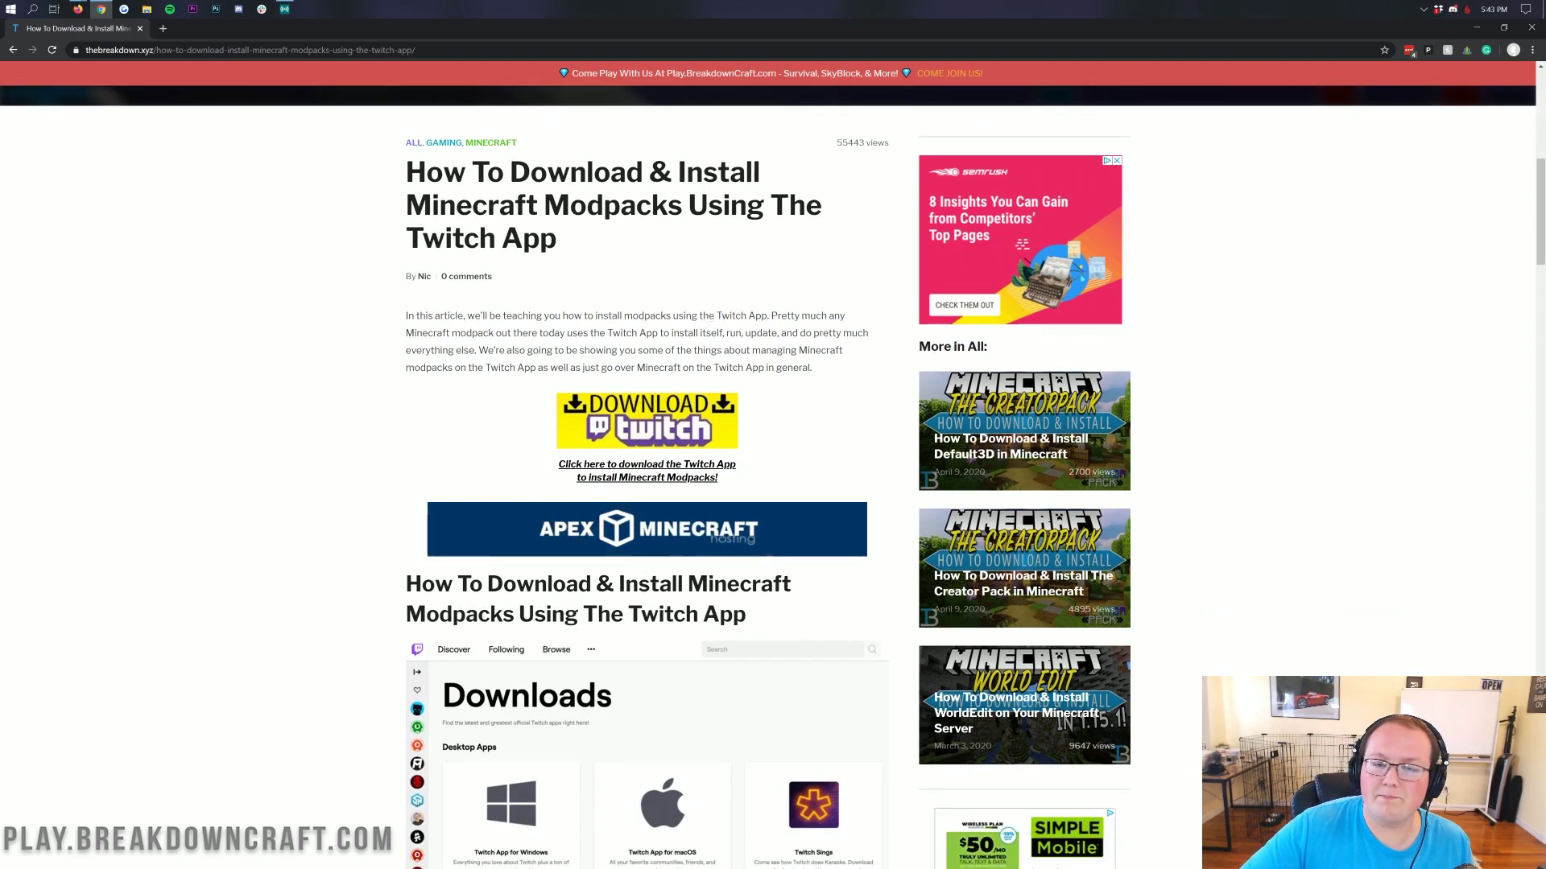
{"action": "scroll", "coordinate": [768, 481], "scroll_direction": "down", "scroll_amount": 1}
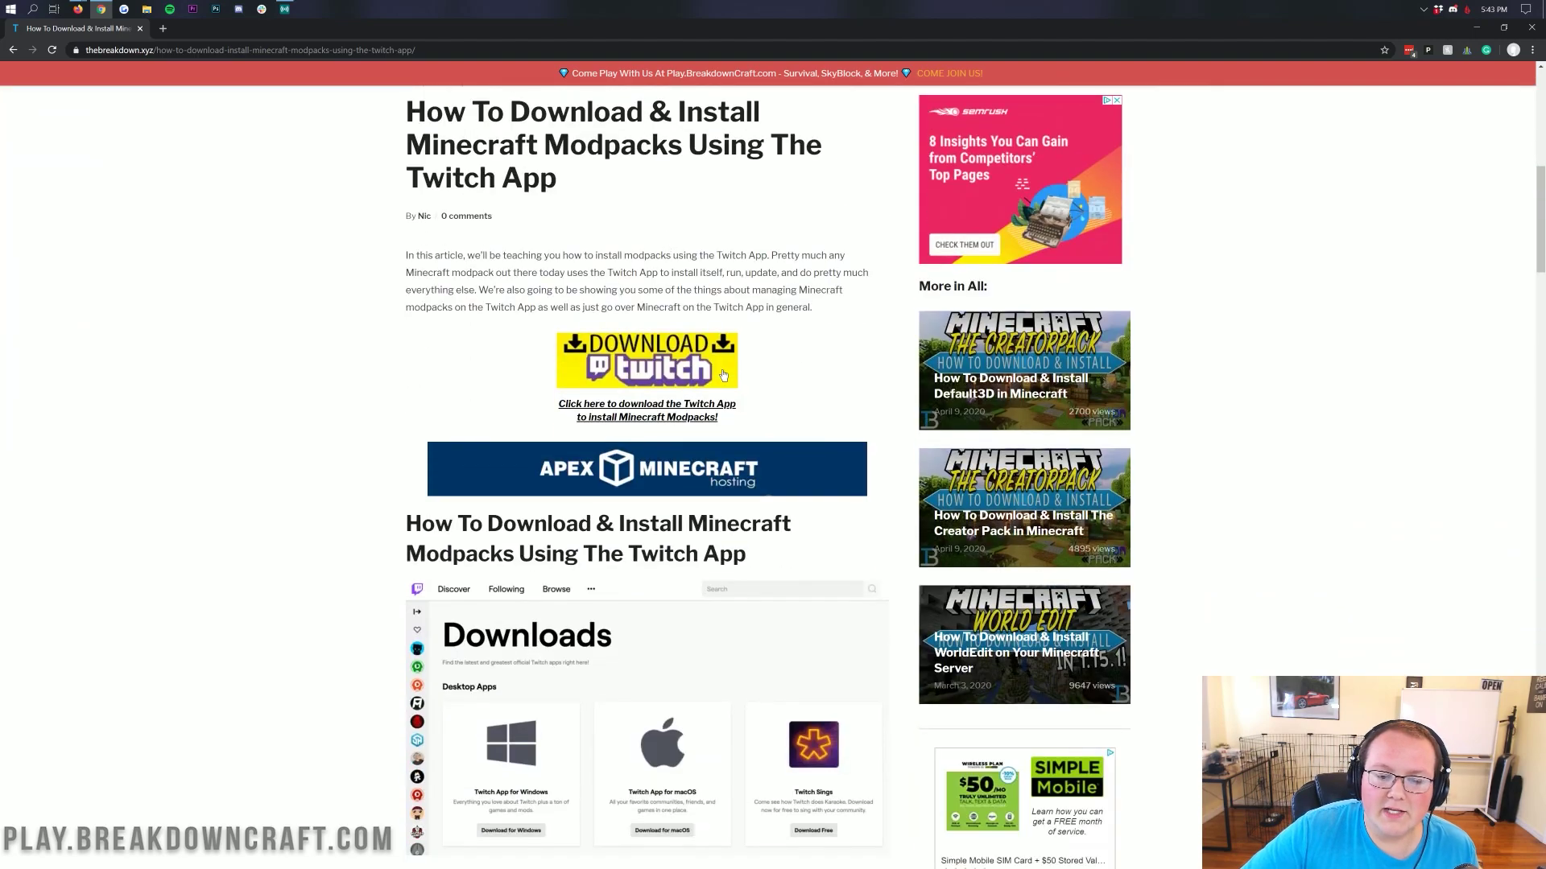
{"action": "left_click", "coordinate": [622, 361]}
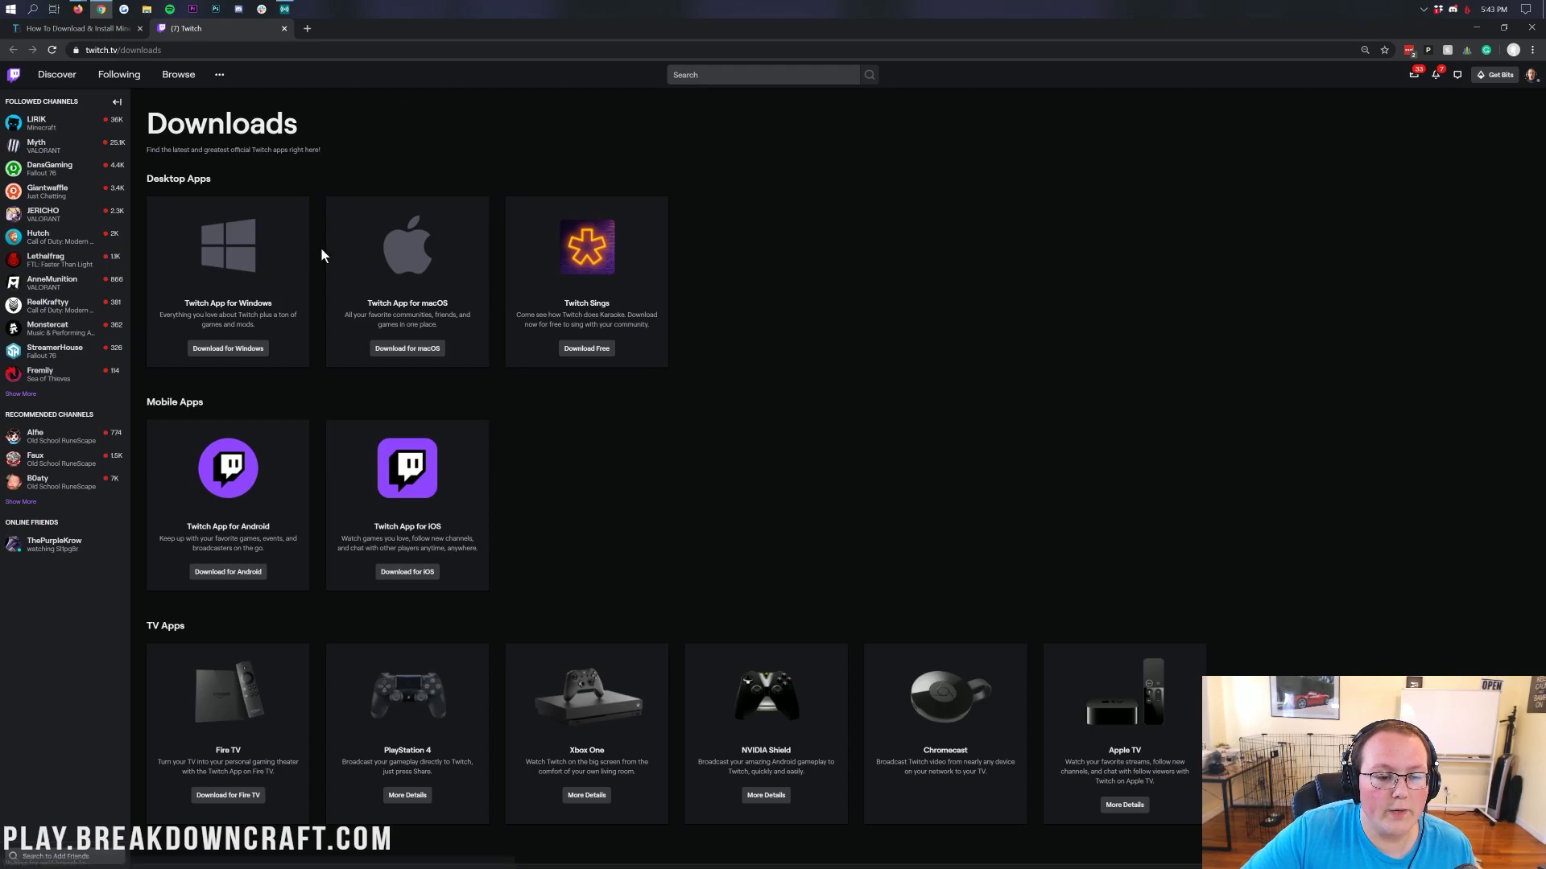
{"action": "left_click", "coordinate": [218, 351]}
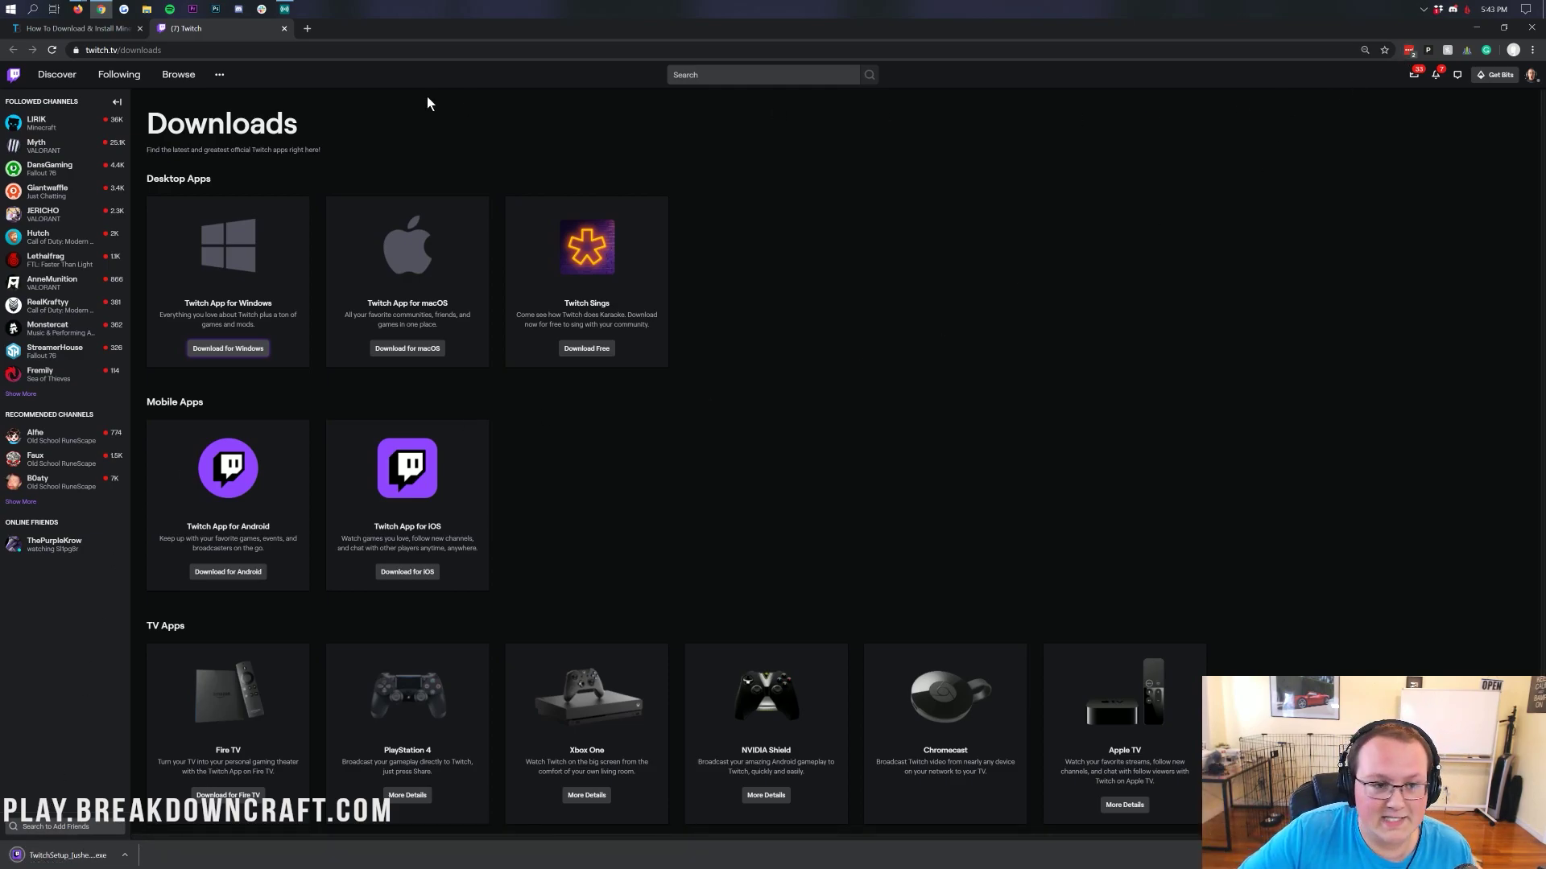
Minimize the browser and move the Twitch installer icon to an open area of the desktop
{"action": "left_click", "coordinate": [1477, 28]}
{"action": "left_click_drag", "start_coordinate": [22, 36], "coordinate": [595, 161]}
Search Windows for the Downloads folder
{"action": "left_click", "coordinate": [3, 6]}
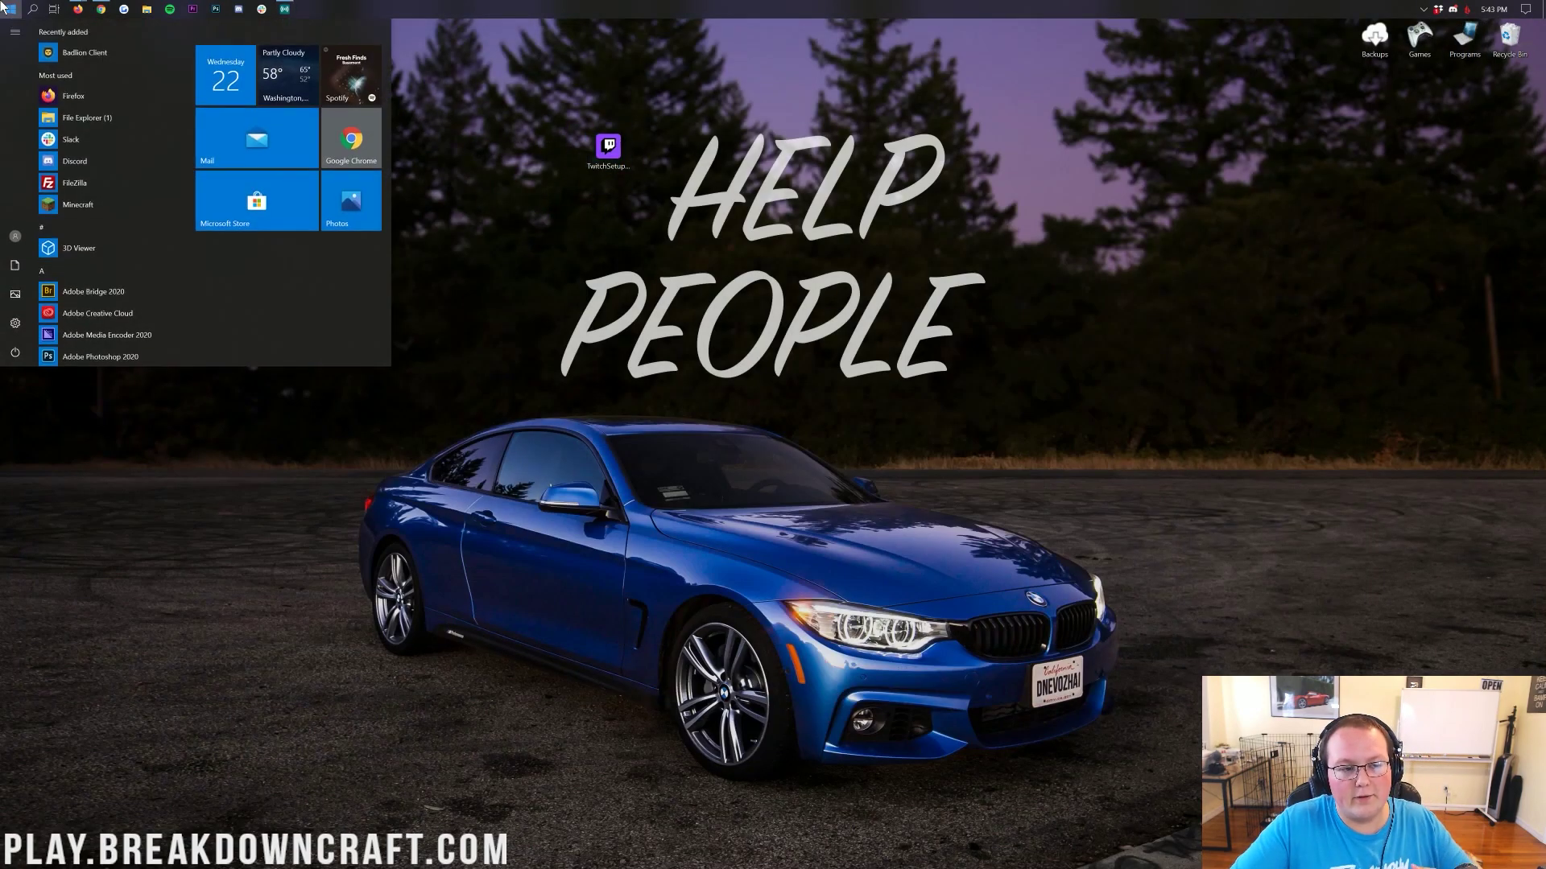
{"action": "type", "text": "dwo"}
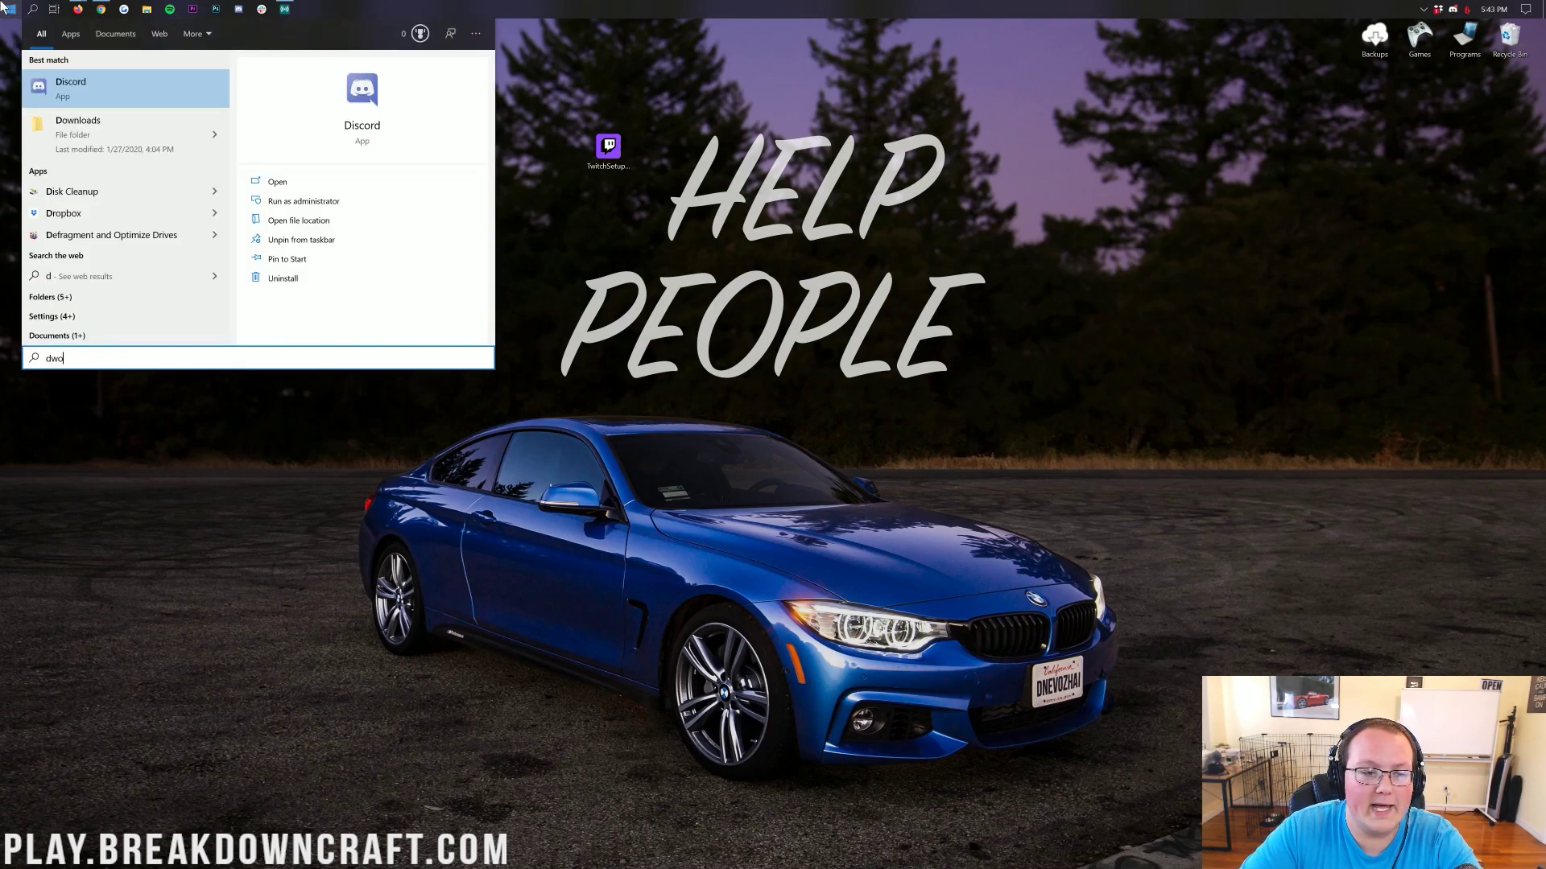
{"action": "left_click", "coordinate": [319, 484]}
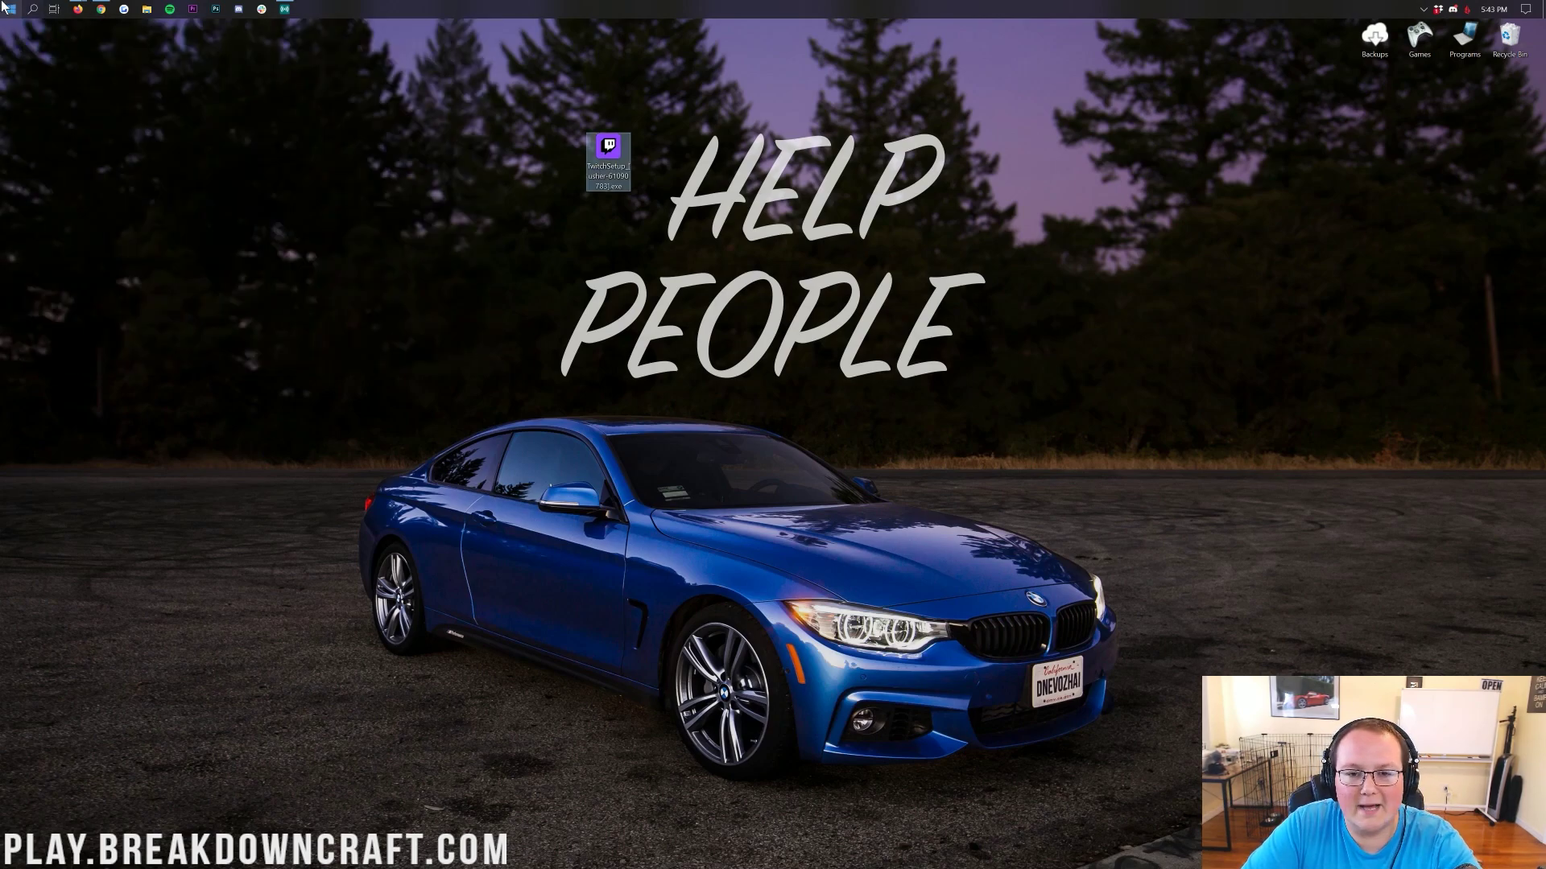
{"action": "left_click", "coordinate": [3, 7]}
{"action": "type", "text": "downloads"}
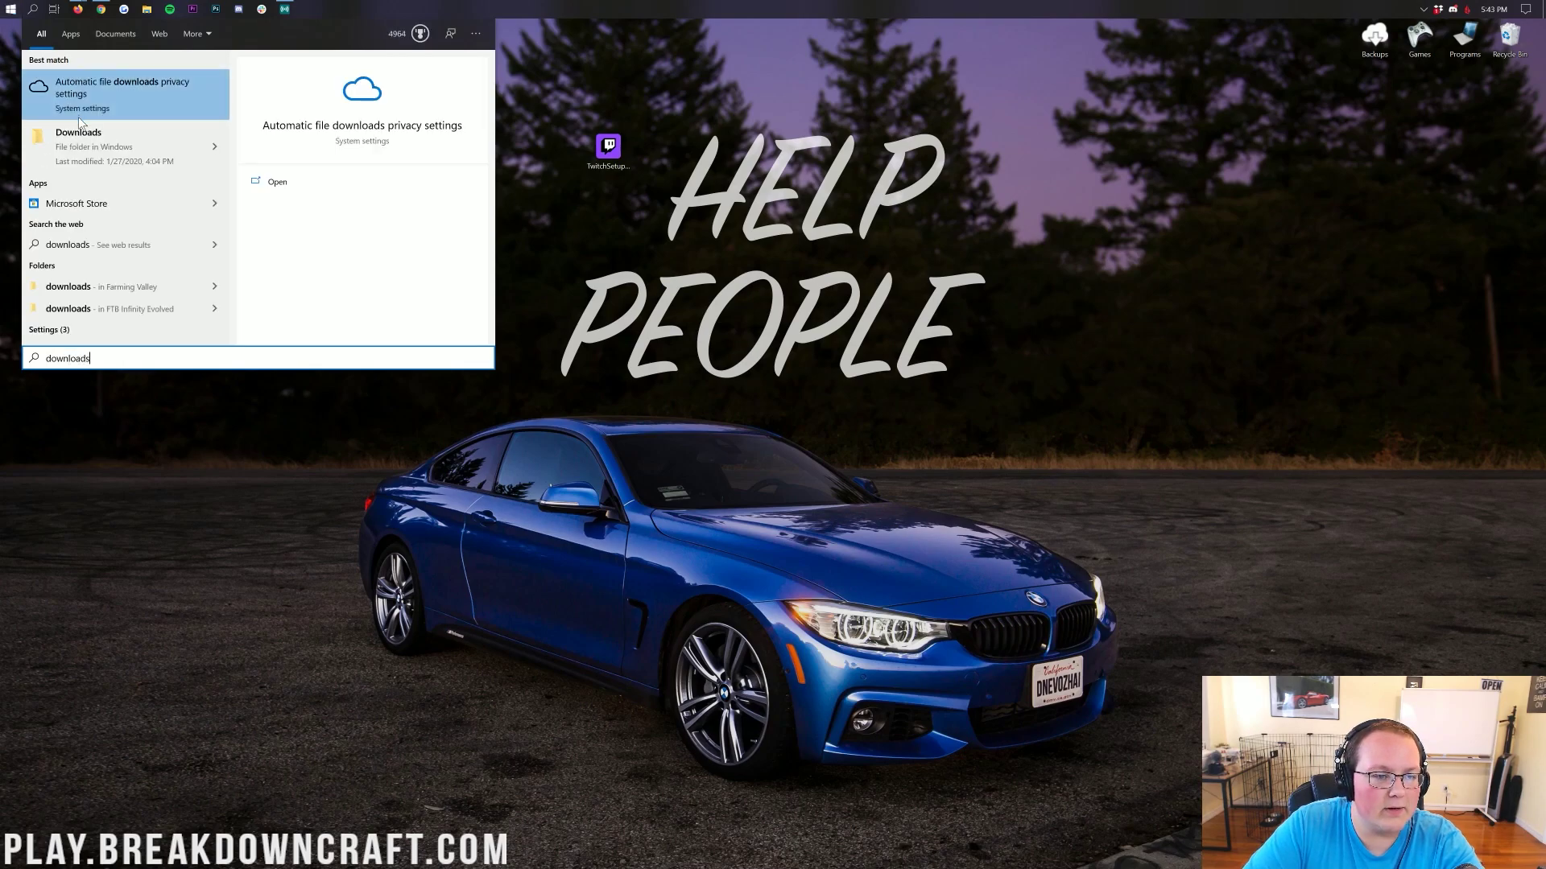
{"action": "key", "text": "Escape"}
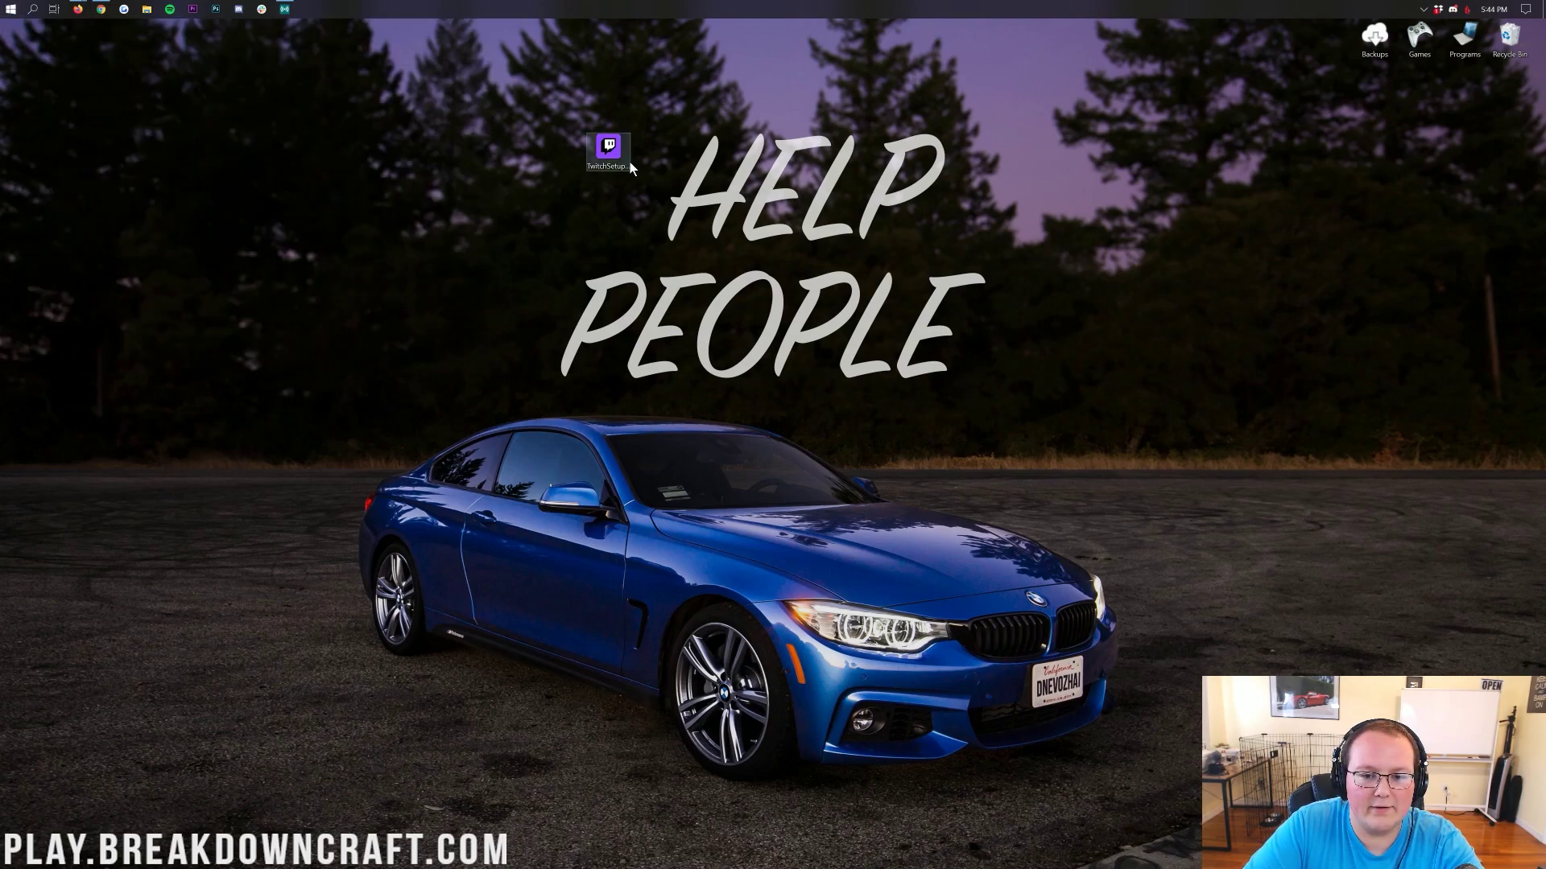
Close the Downloads folder window, then run the Twitch installer from the desktop and install the app
{"action": "mouse_move", "coordinate": [613, 155]}
{"action": "left_mouse_down"}
{"action": "mouse_move", "coordinate": [747, 321]}
{"action": "mouse_move", "coordinate": [589, 136]}
{"action": "mouse_move", "coordinate": [506, 128]}
{"action": "mouse_move", "coordinate": [477, 147]}
{"action": "mouse_move", "coordinate": [793, 368]}
{"action": "mouse_move", "coordinate": [596, 135]}
{"action": "left_mouse_up"}
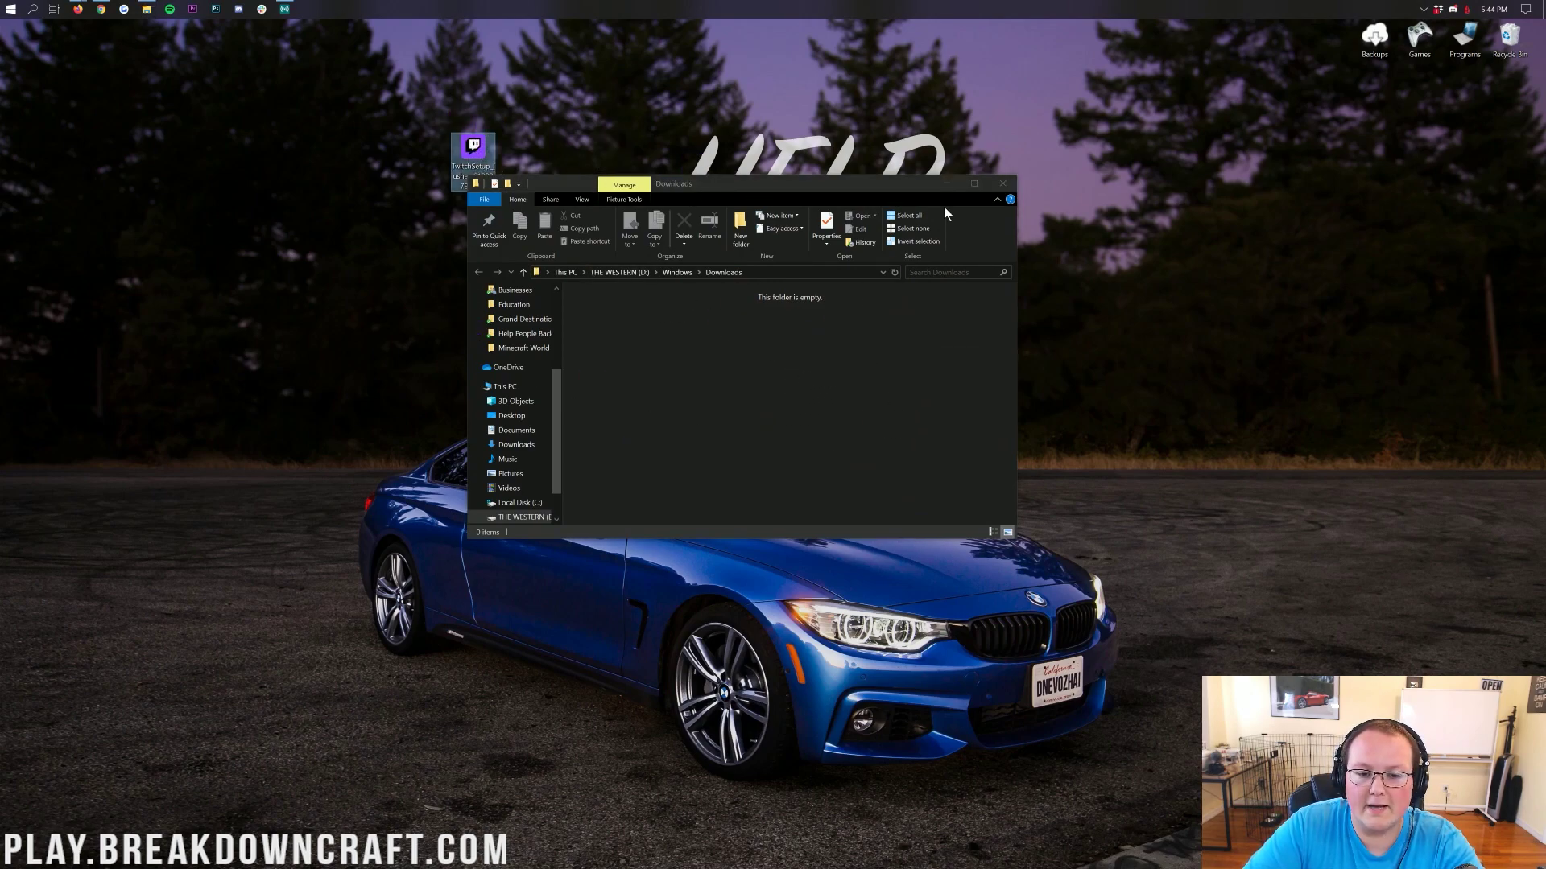
{"action": "left_click", "coordinate": [1002, 183]}
{"action": "left_click", "coordinate": [475, 150]}
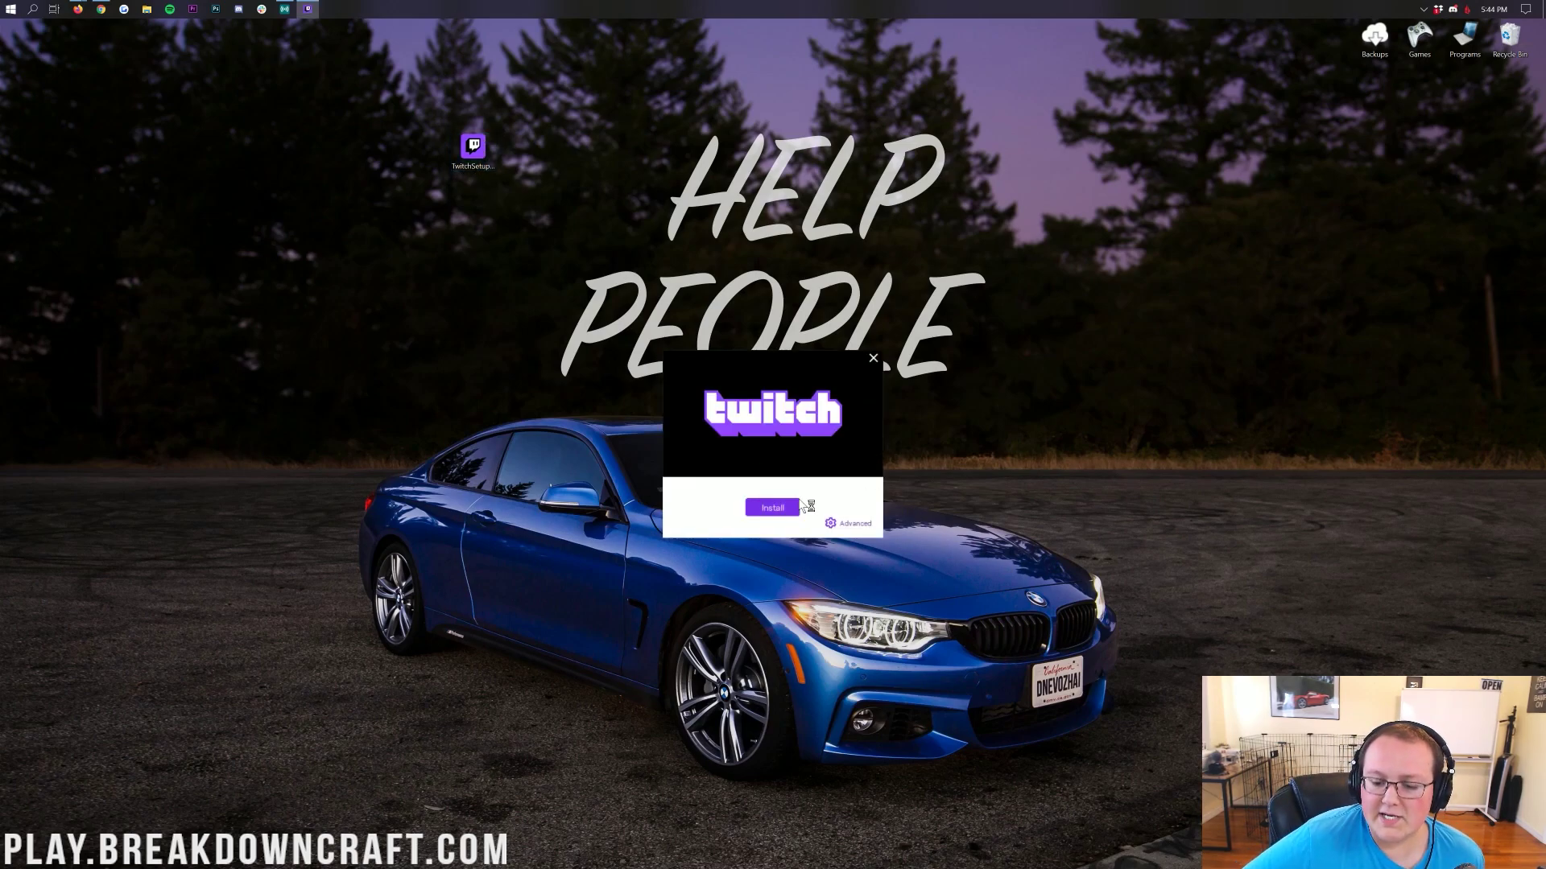
{"action": "left_click", "coordinate": [782, 506]}
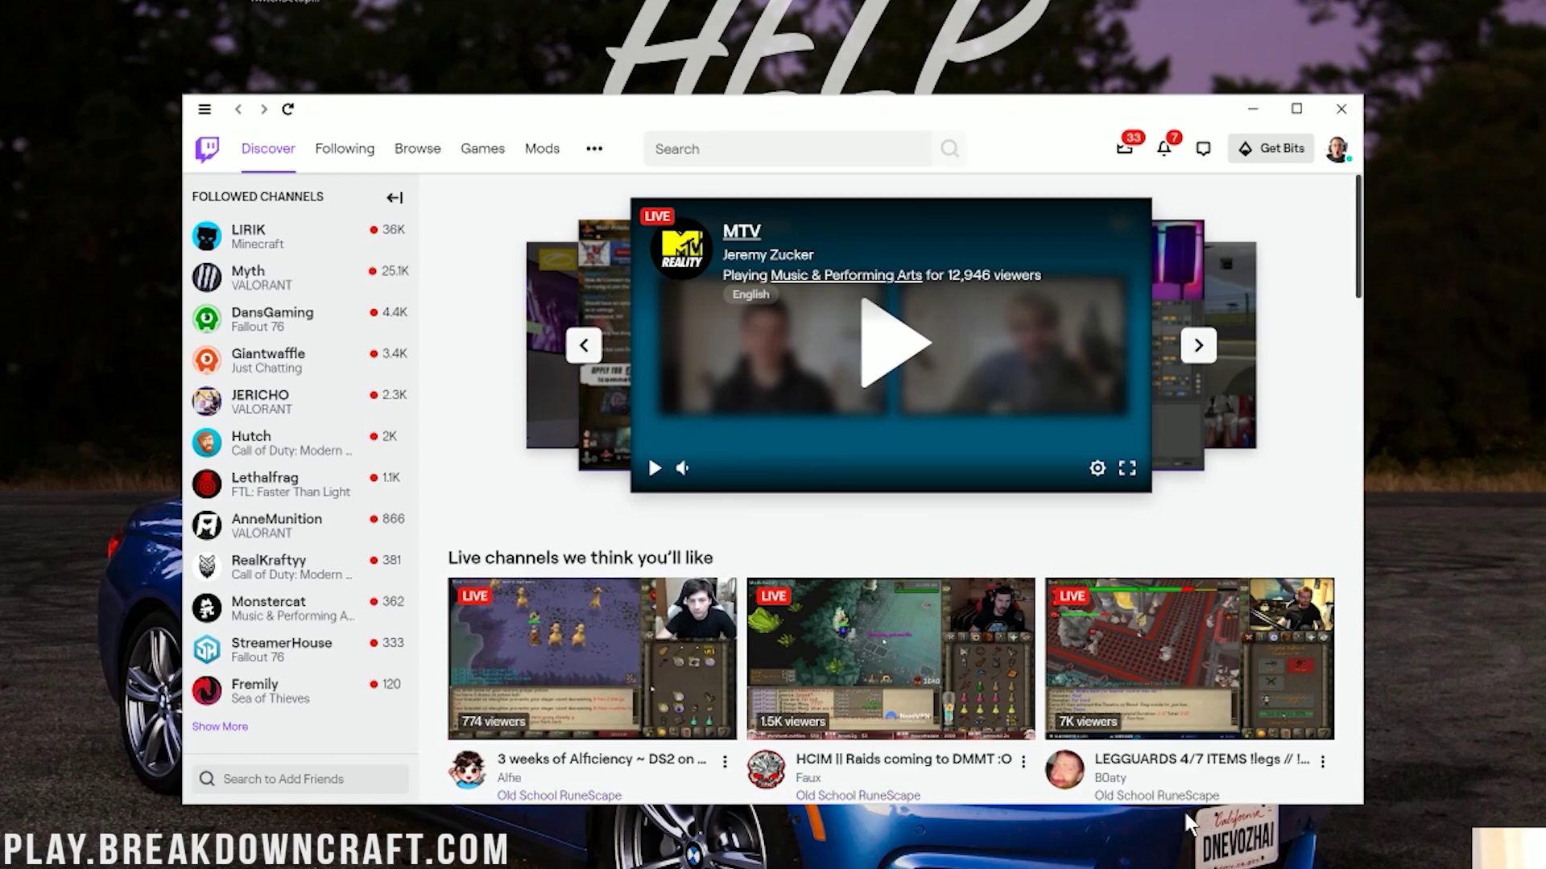
Open the Mods section of the Twitch app
{"action": "scroll", "coordinate": [603, 684], "scroll_direction": "down", "scroll_amount": 3}
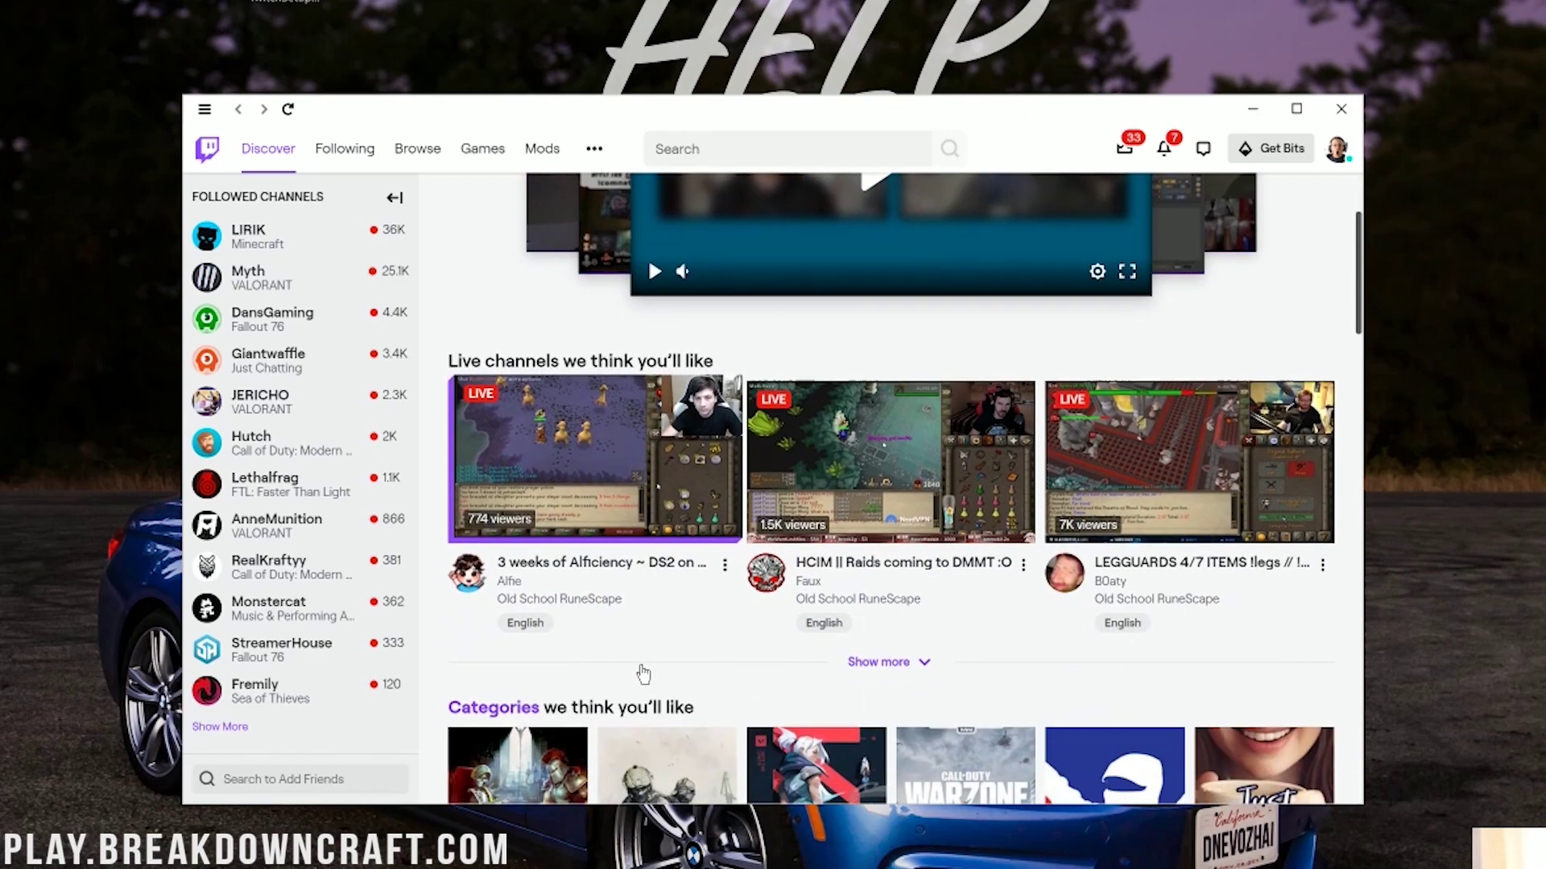
{"action": "scroll", "coordinate": [640, 673], "scroll_direction": "up", "scroll_amount": 3}
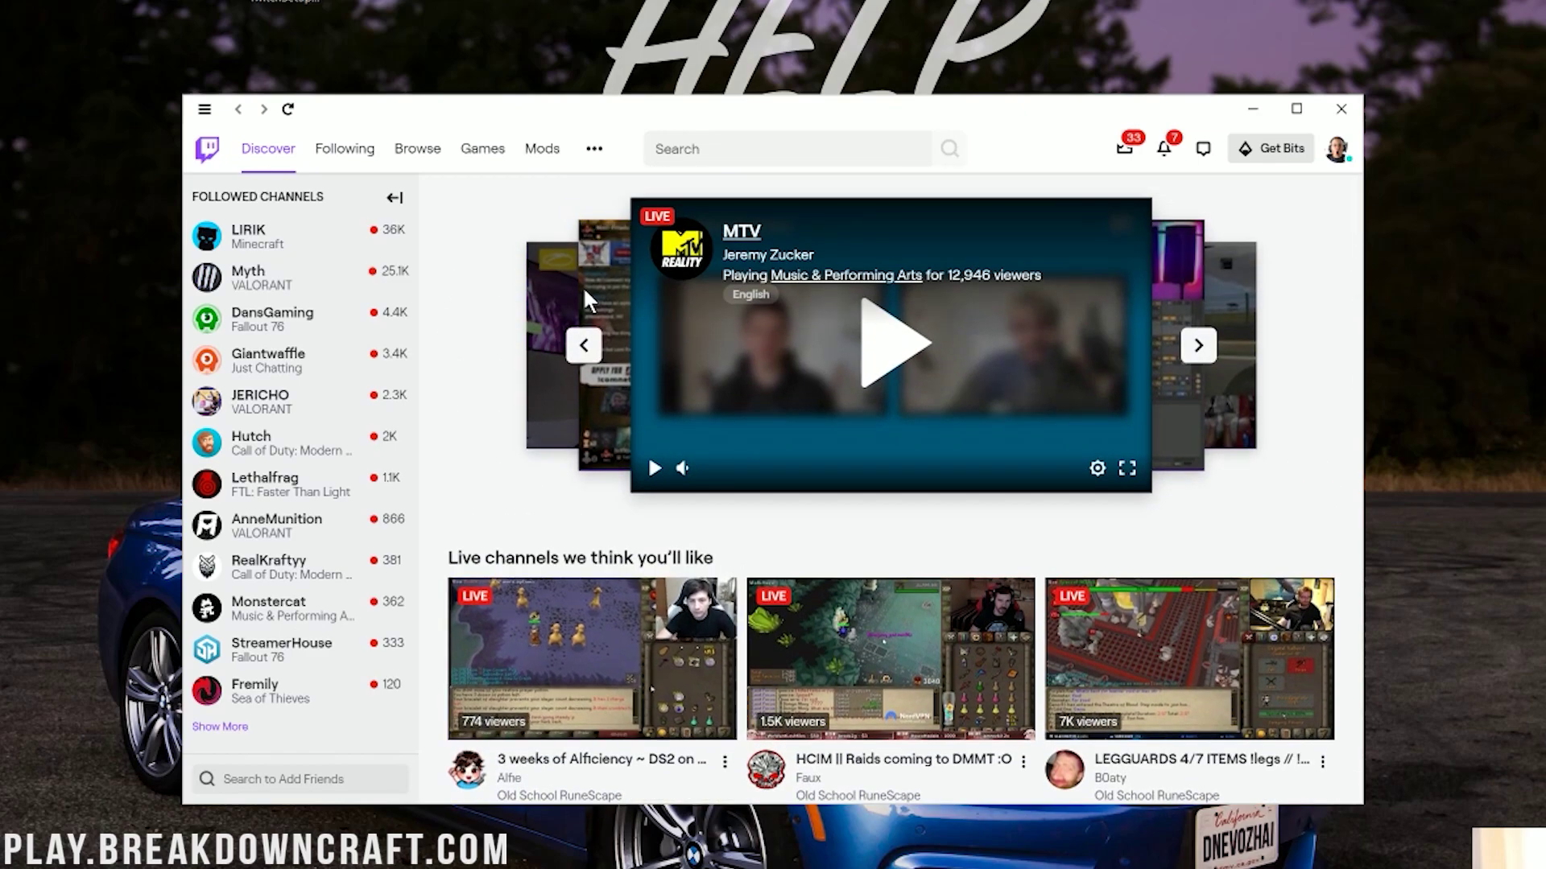
{"action": "left_click", "coordinate": [537, 155]}
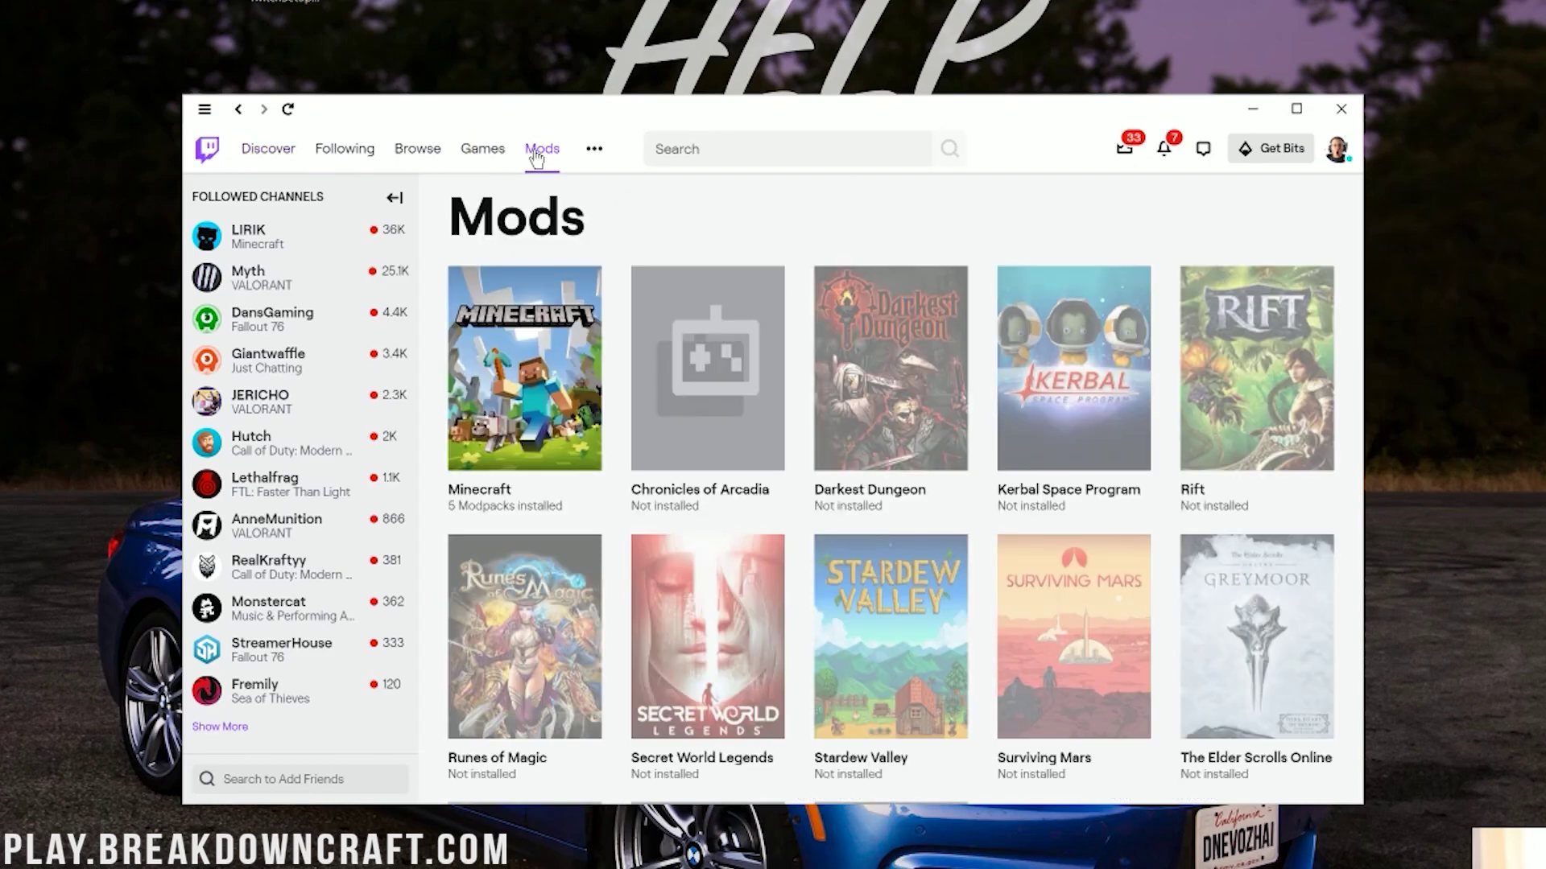
Look at the mod pages of Chronicles of Arcadia, Kerbal Space Program and Rift, returning to the Mods overview
{"action": "left_click", "coordinate": [548, 468]}
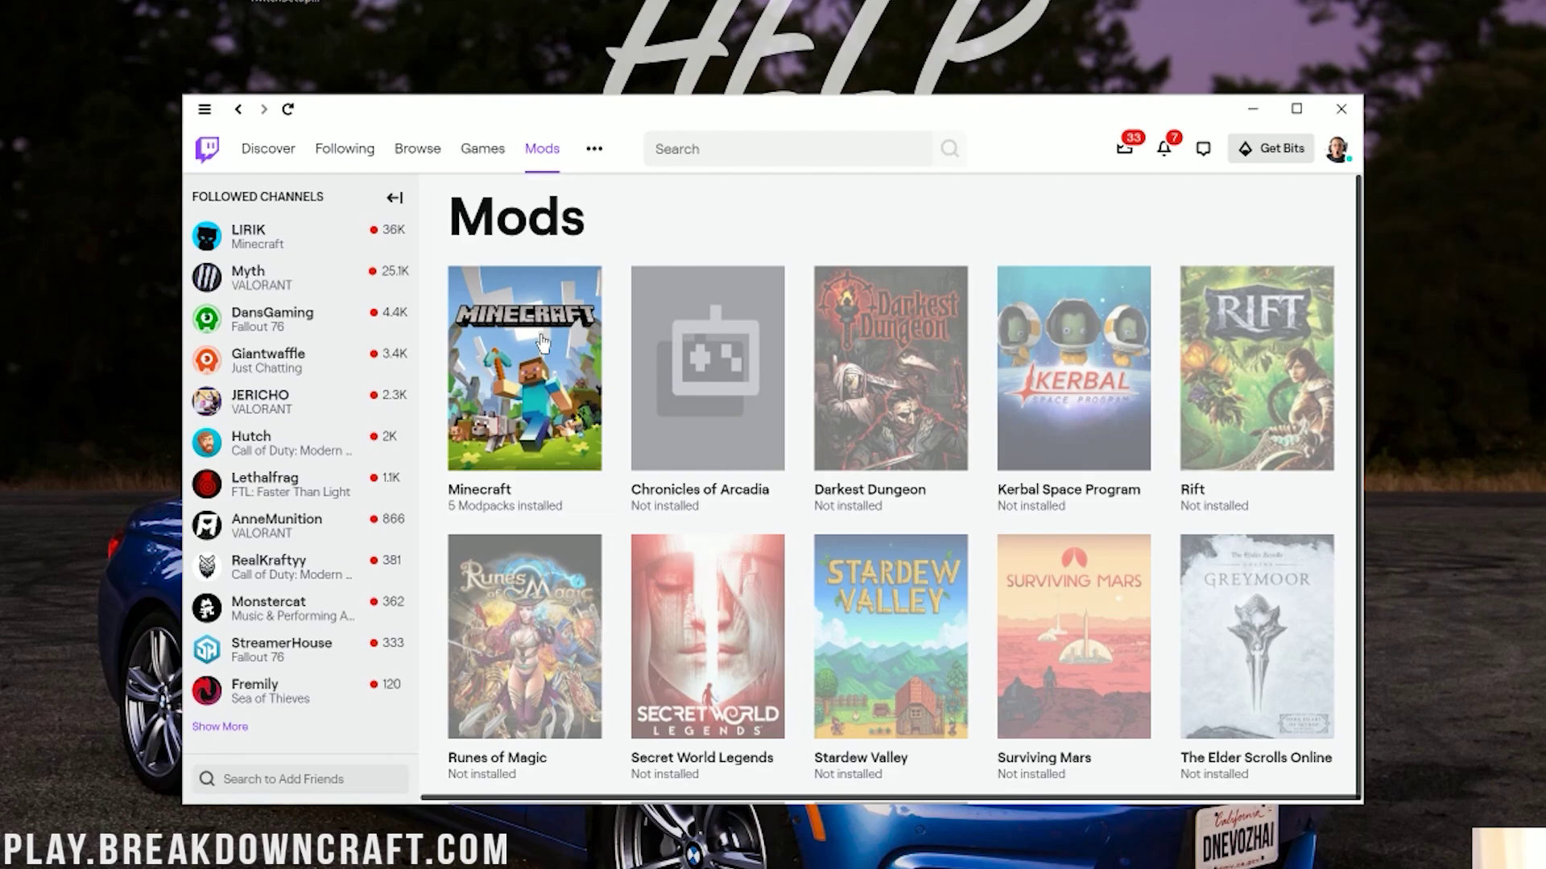
{"action": "left_click", "coordinate": [668, 375]}
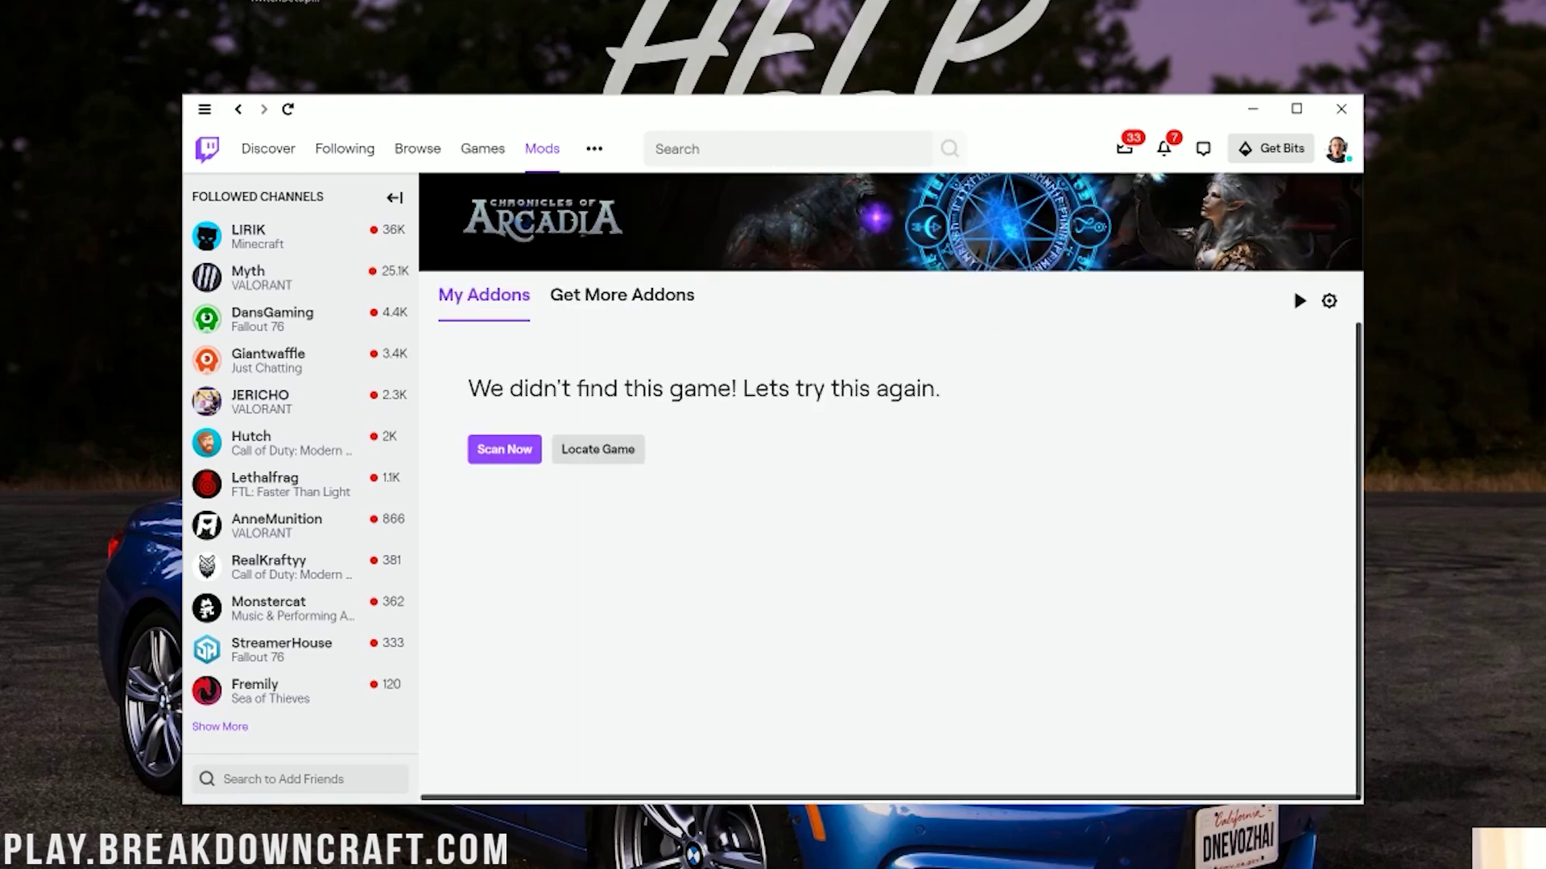
{"action": "key", "text": "alt+Left"}
{"action": "left_click", "coordinate": [1067, 375]}
{"action": "key", "text": "alt+Left"}
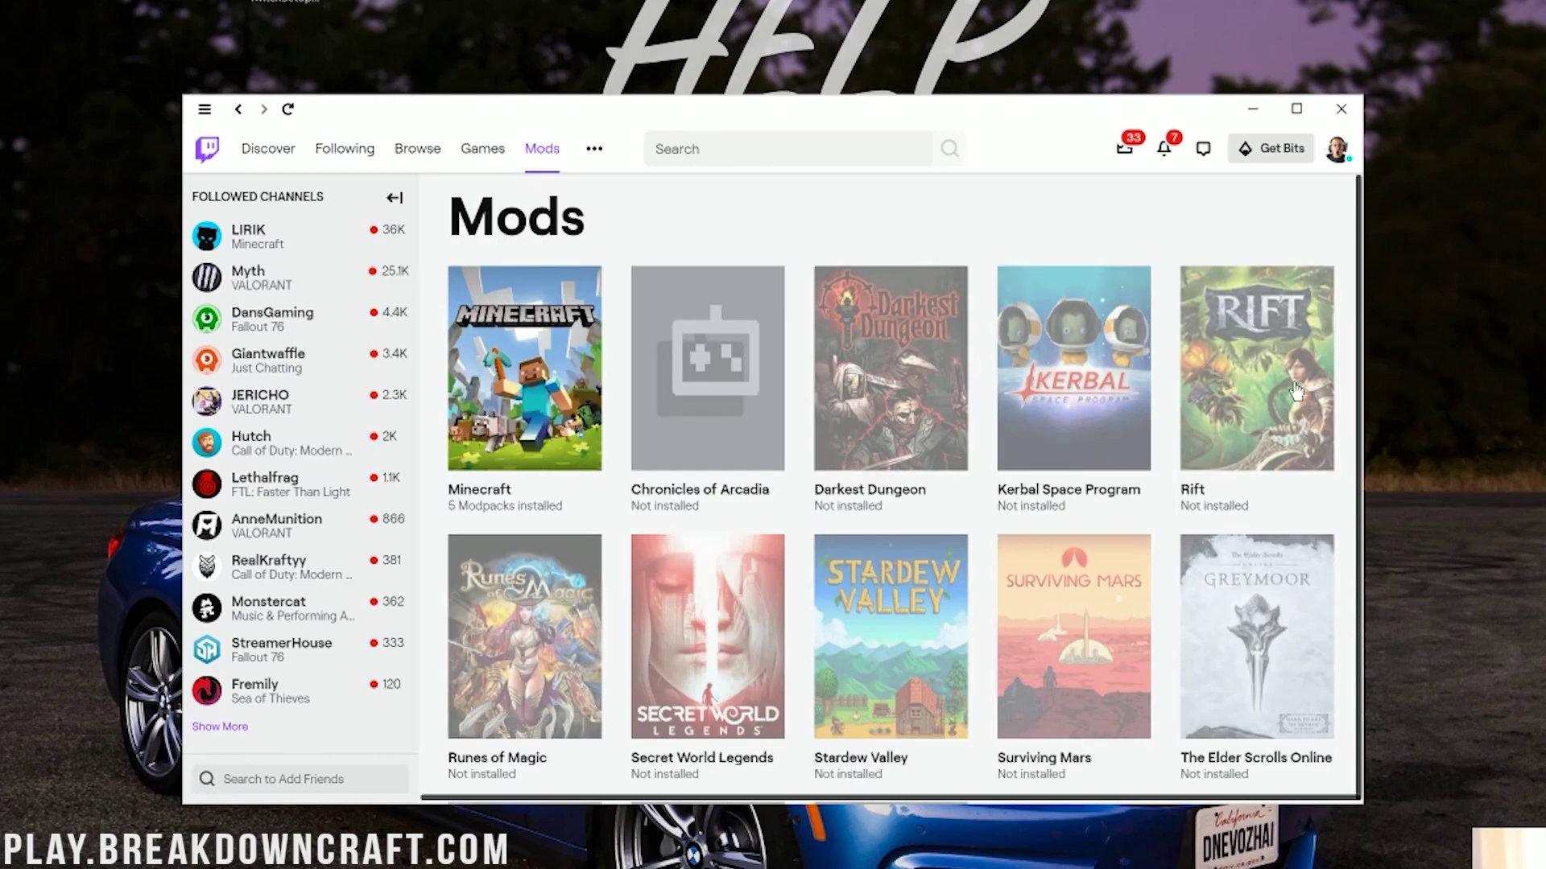
{"action": "left_click", "coordinate": [1296, 392]}
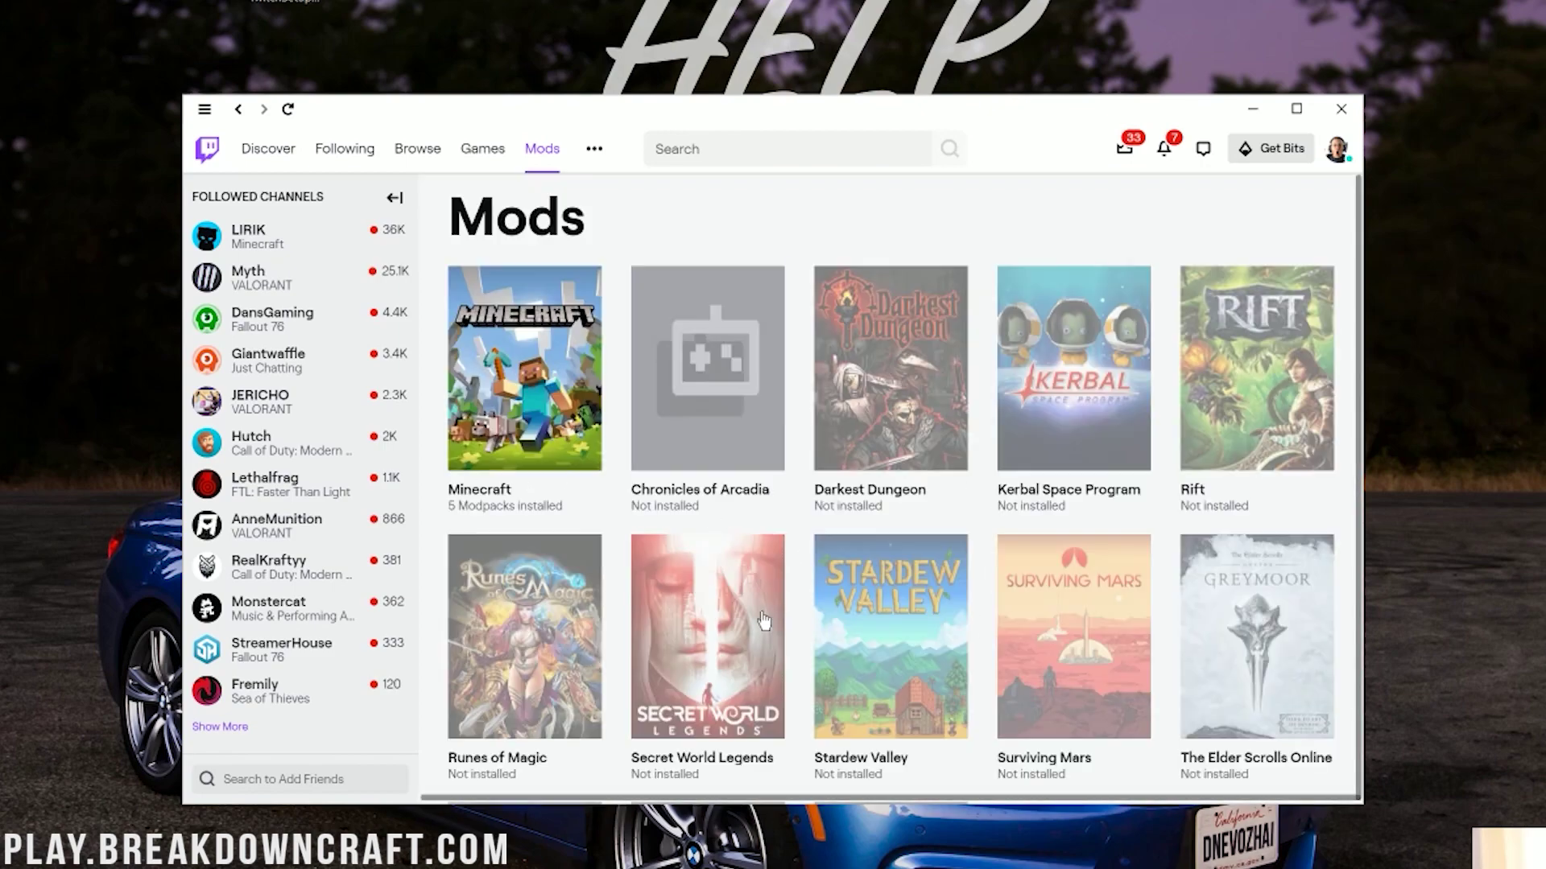
{"action": "key", "text": "alt+Left"}
Search Minecraft's modpack catalogue for "mc et" and install the MC Eternal modpack
{"action": "left_click", "coordinate": [530, 372]}
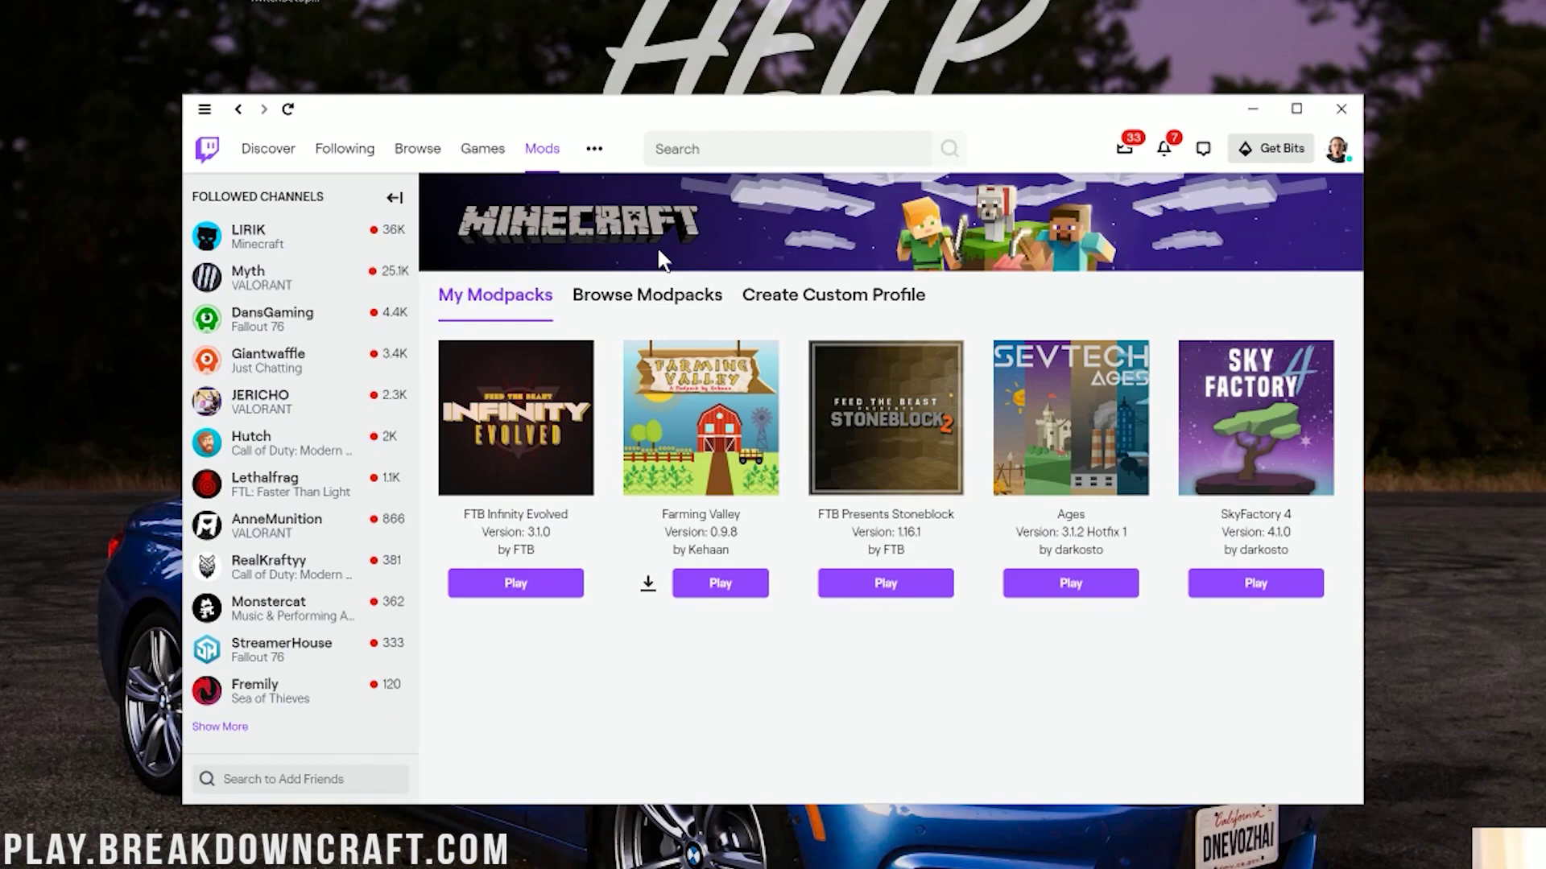
{"action": "left_click", "coordinate": [659, 302]}
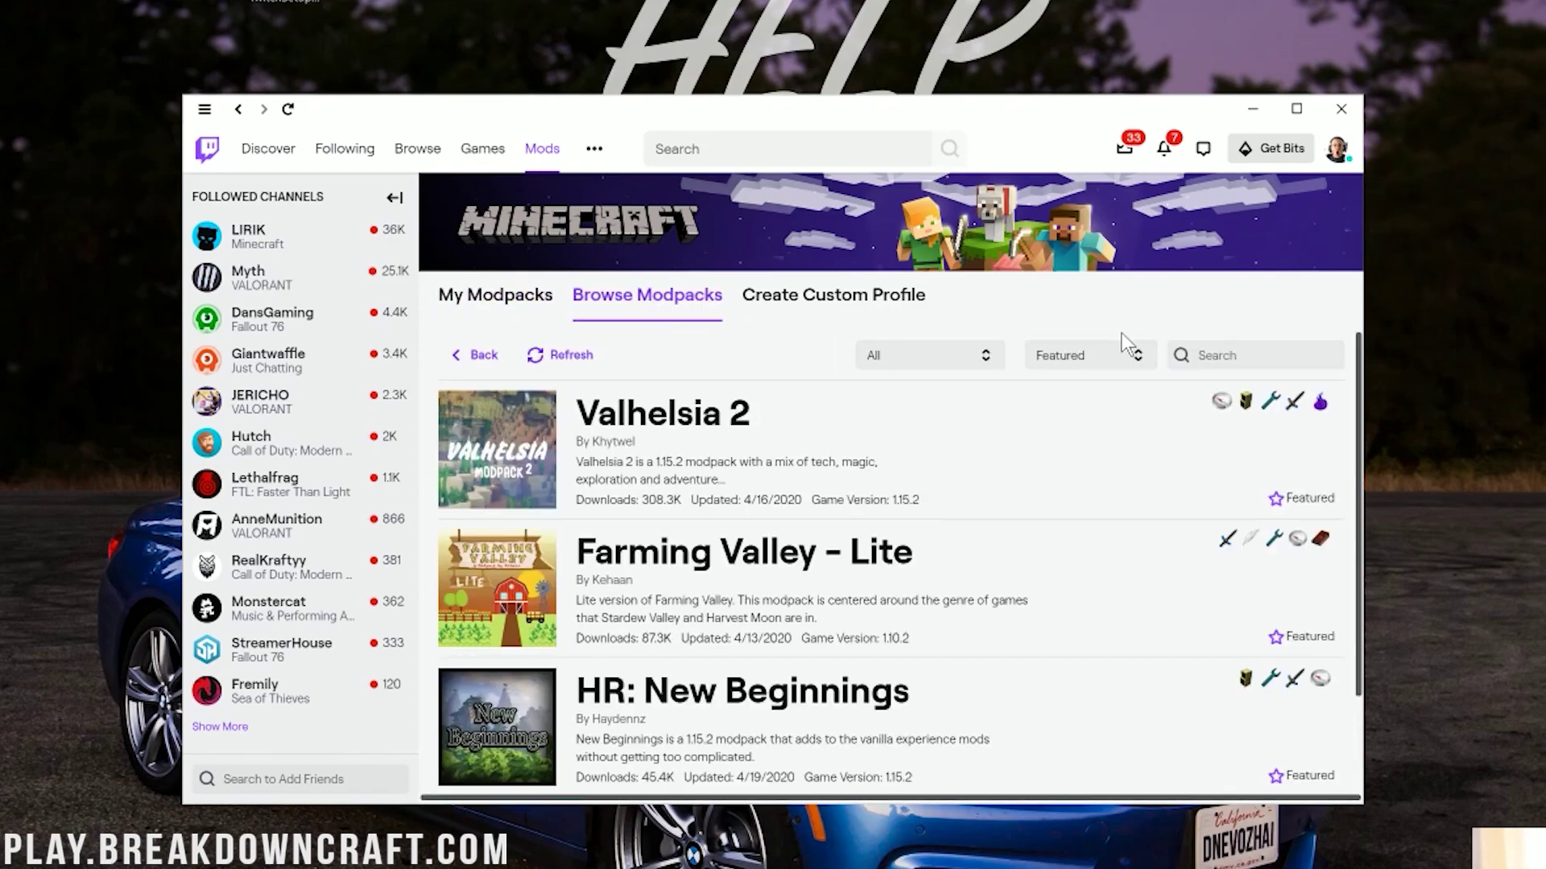
{"action": "left_click", "coordinate": [1177, 356]}
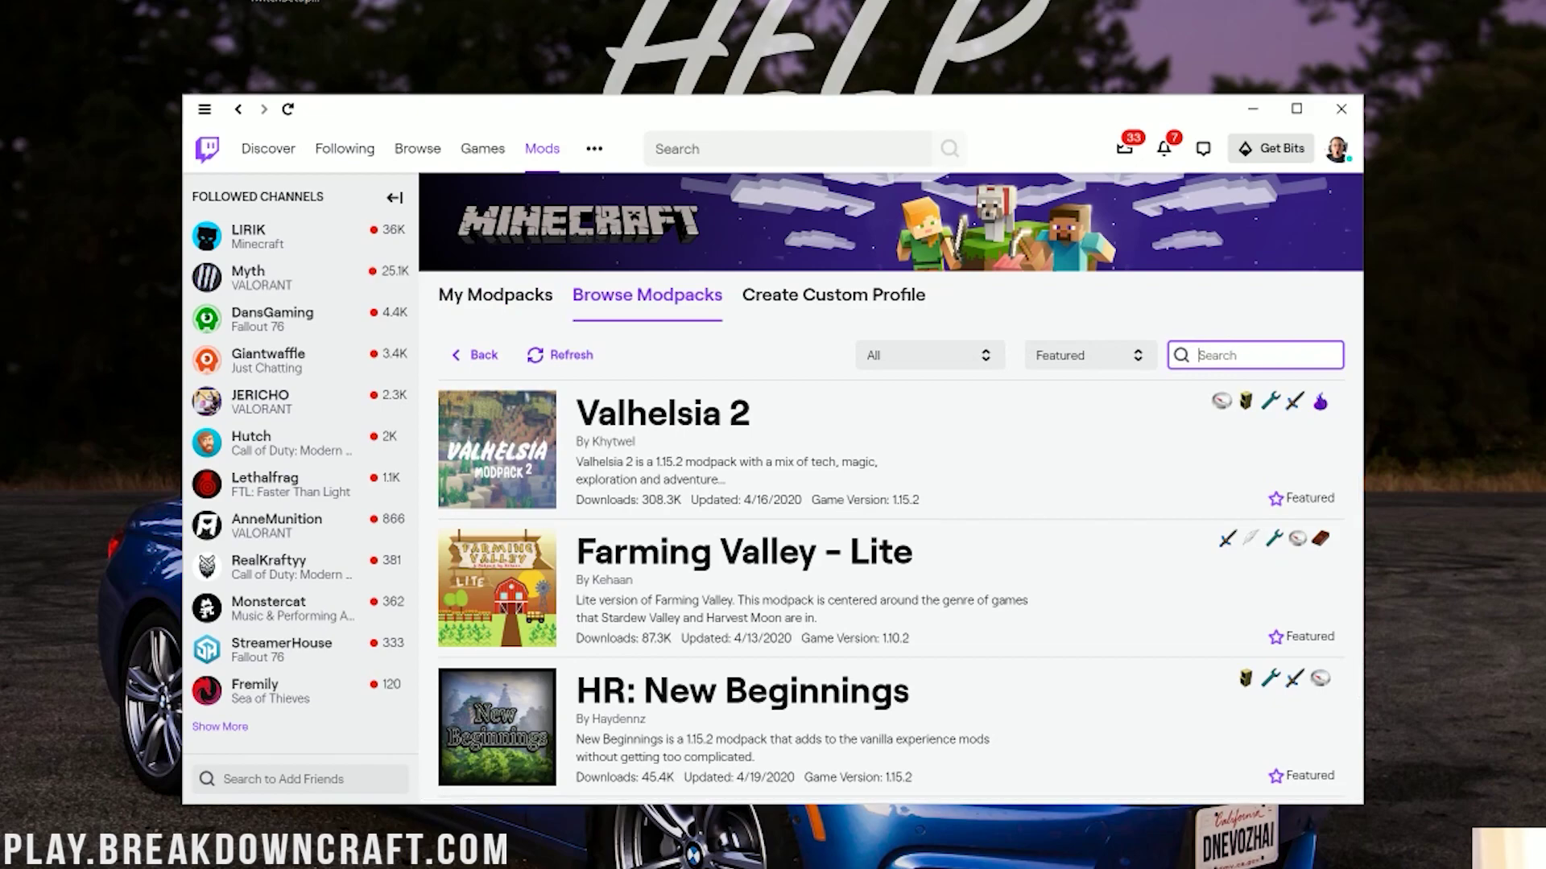
{"action": "type", "text": "mc et"}
{"action": "mouse_move", "coordinate": [668, 471]}
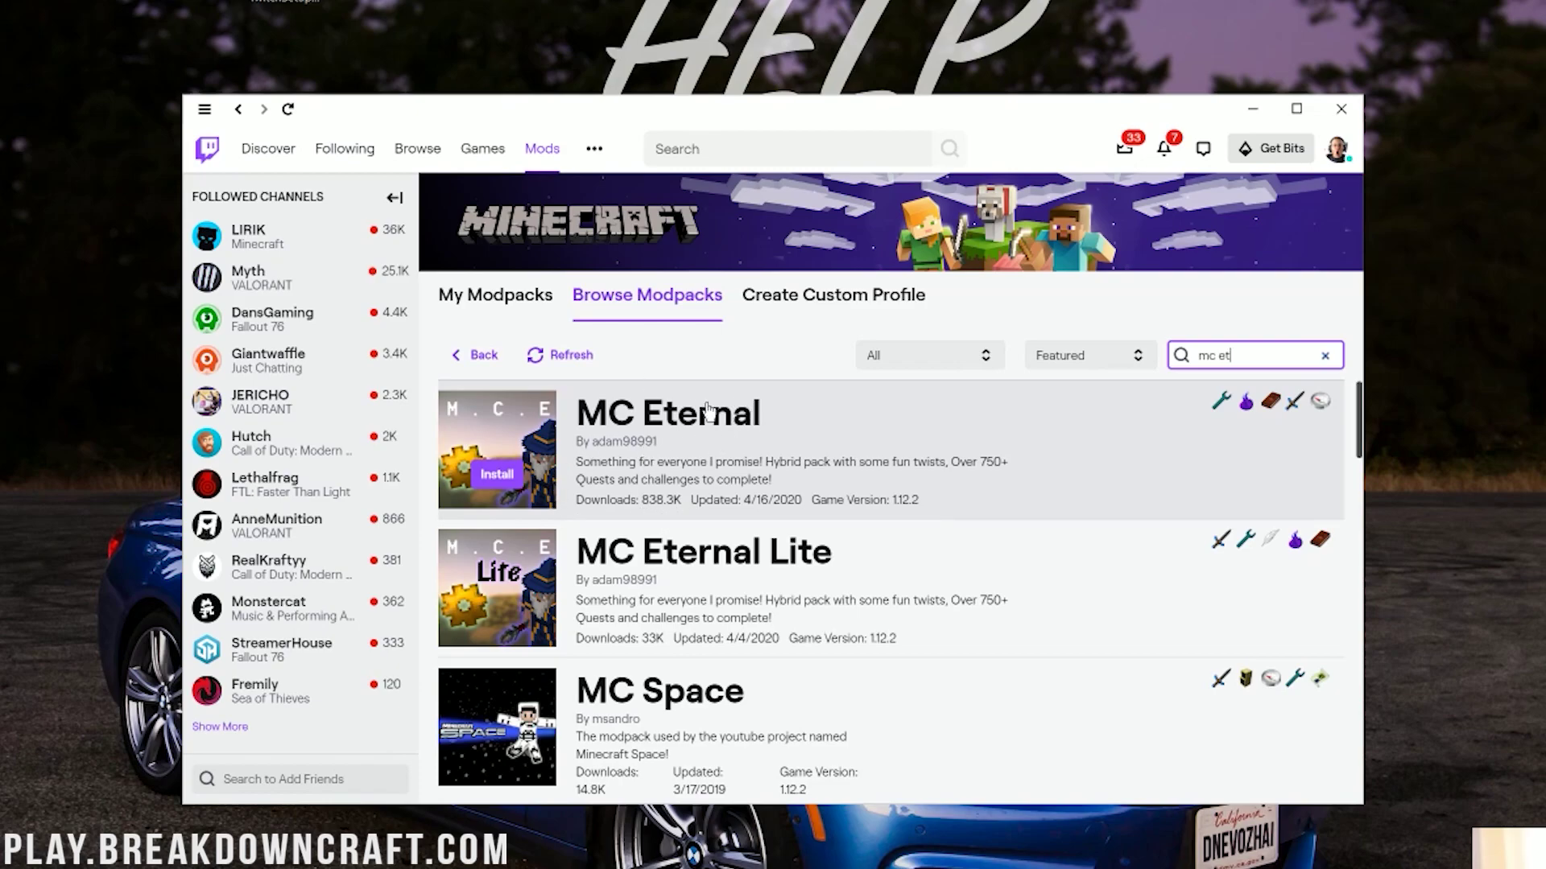
{"action": "left_click", "coordinate": [514, 483]}
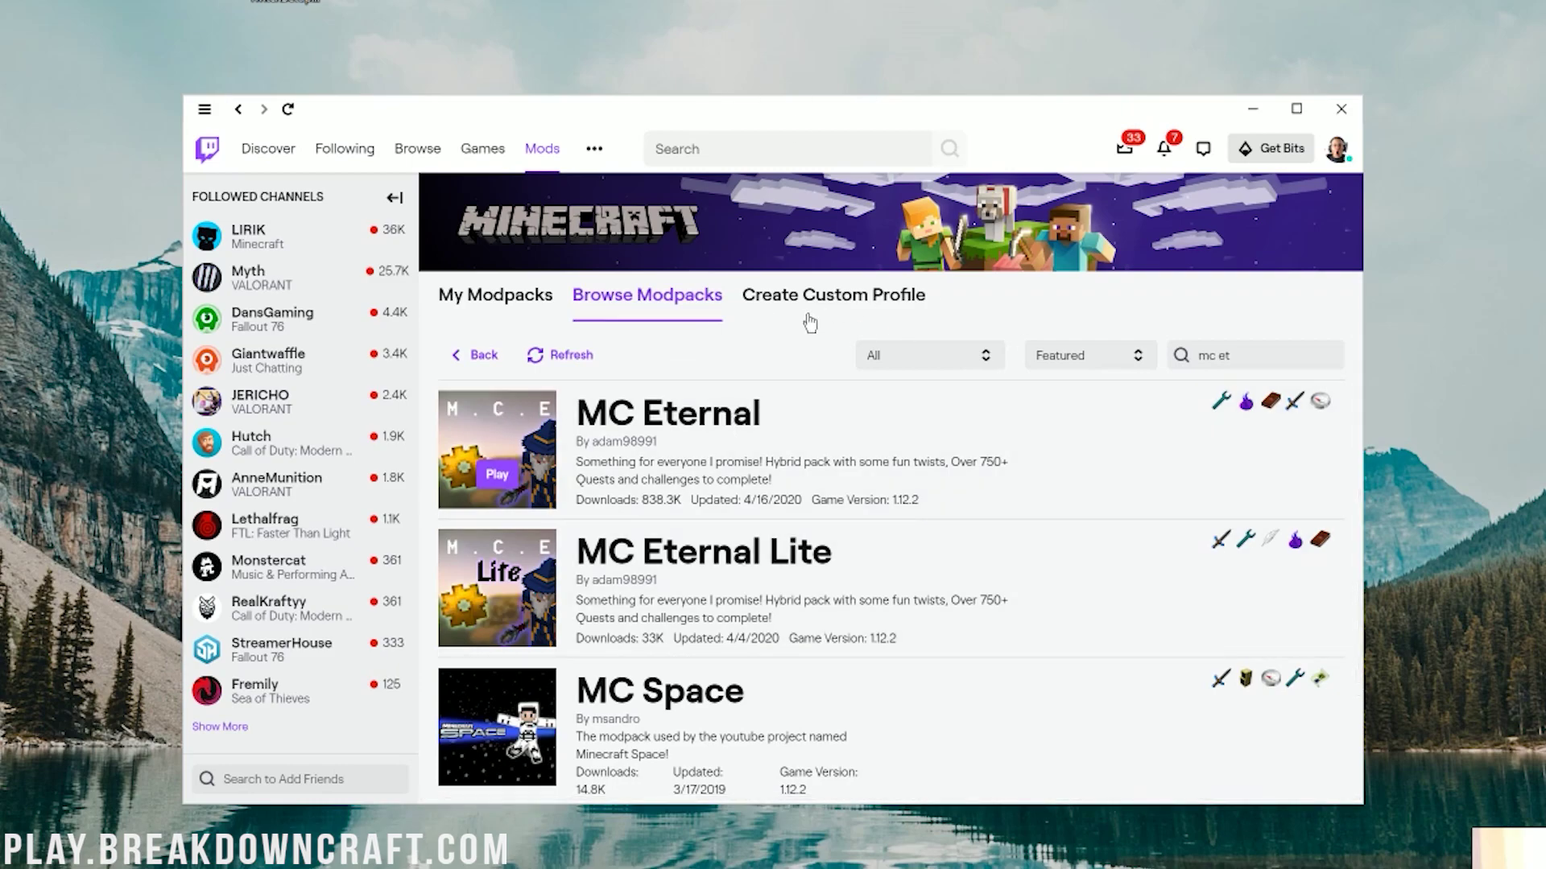
Launch MC Eternal and log in to the Minecraft Launcher with the account email and password
{"action": "left_click", "coordinate": [498, 477]}
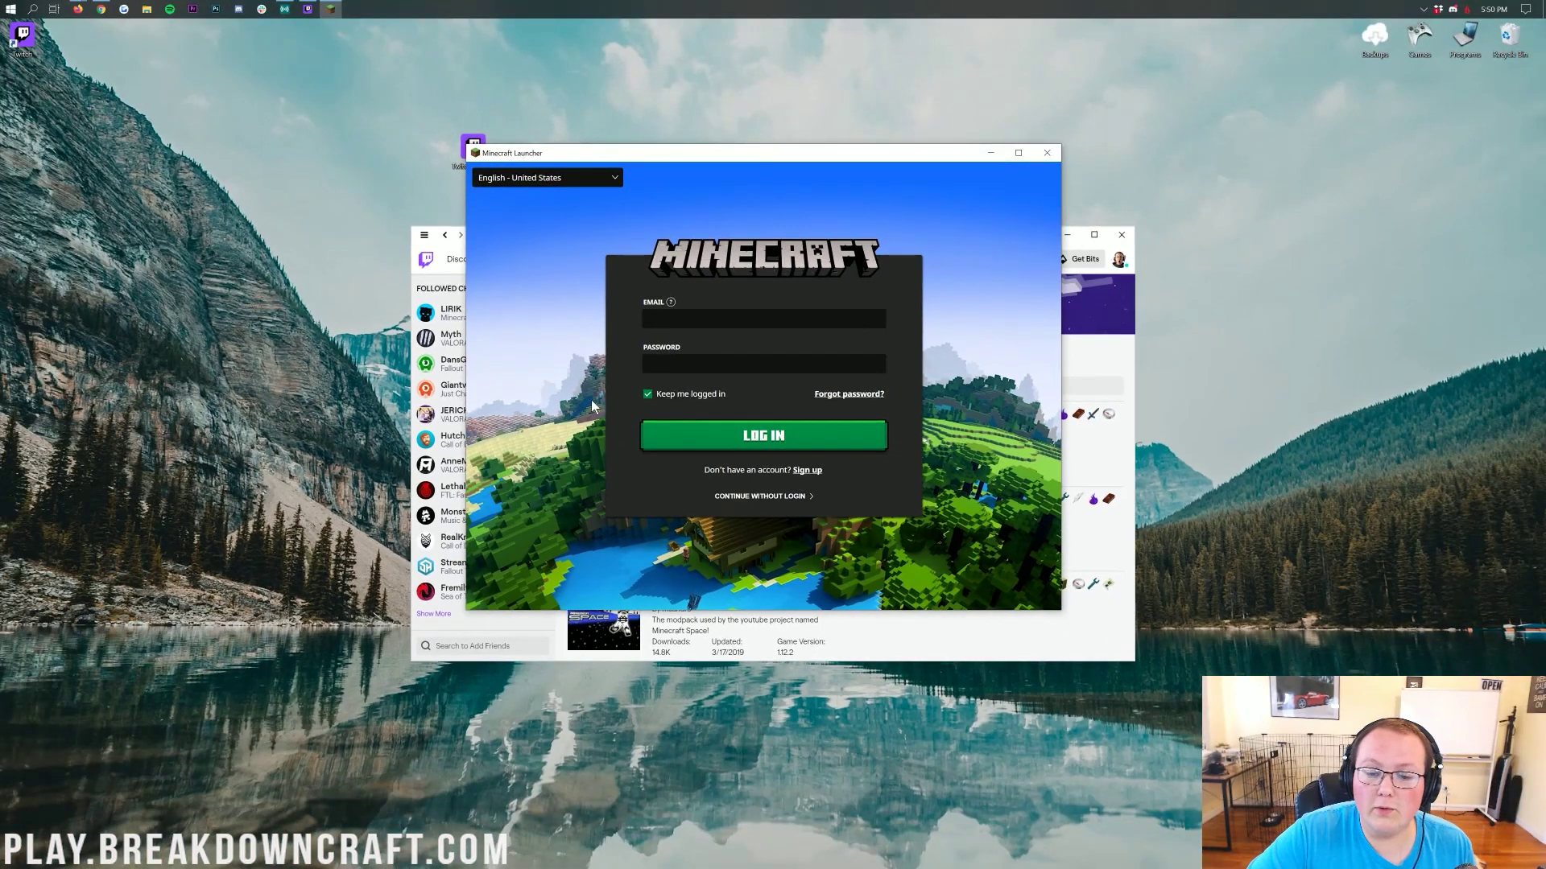
{"action": "left_click", "coordinate": [763, 319]}
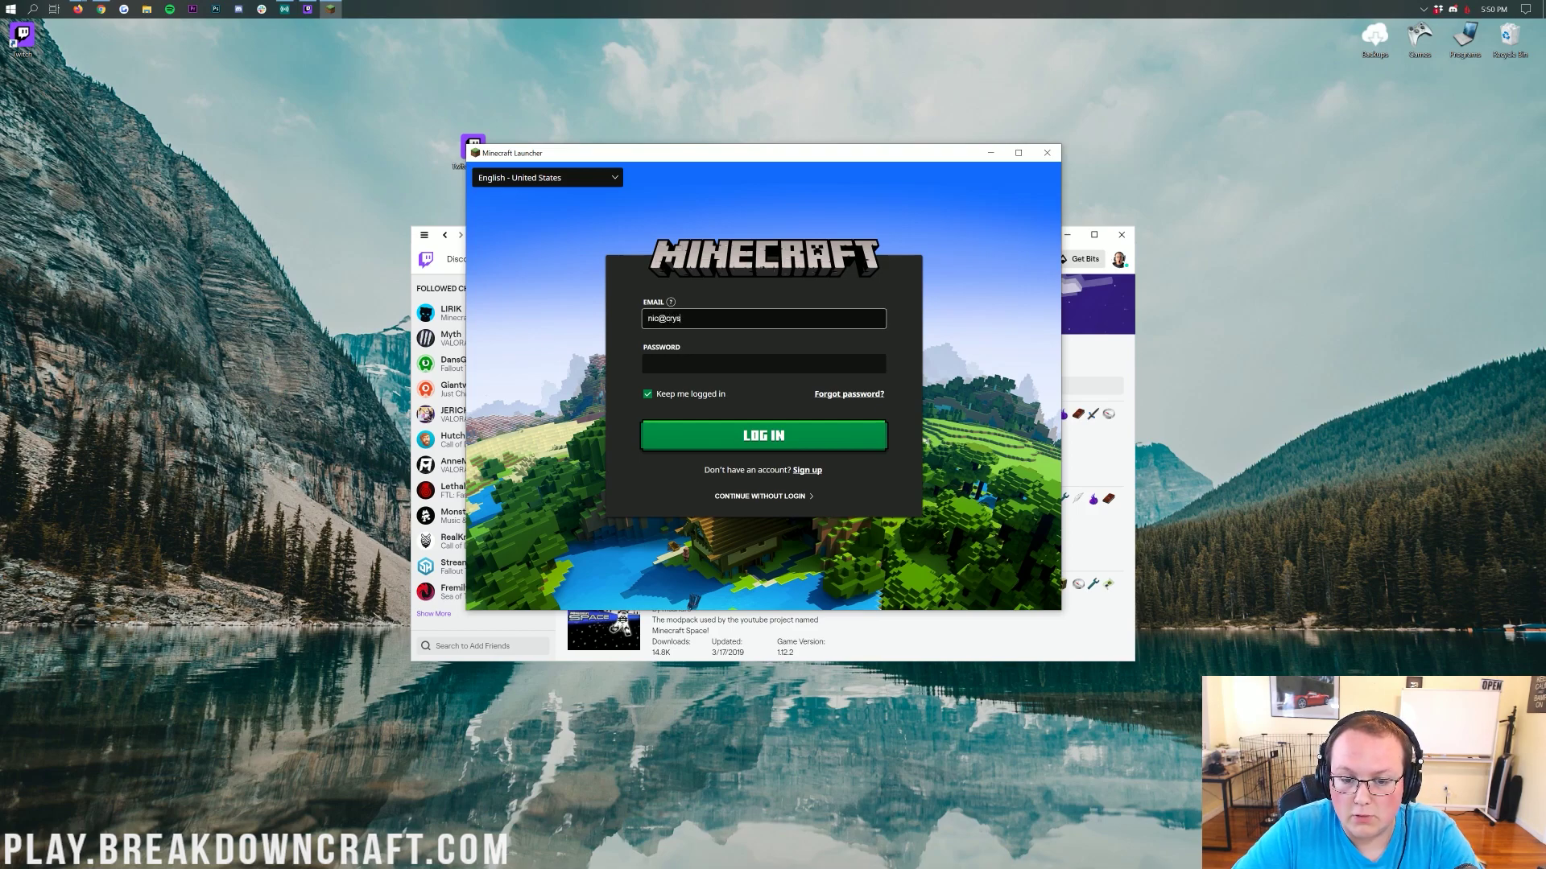
{"action": "key", "text": "alt+Tab"}
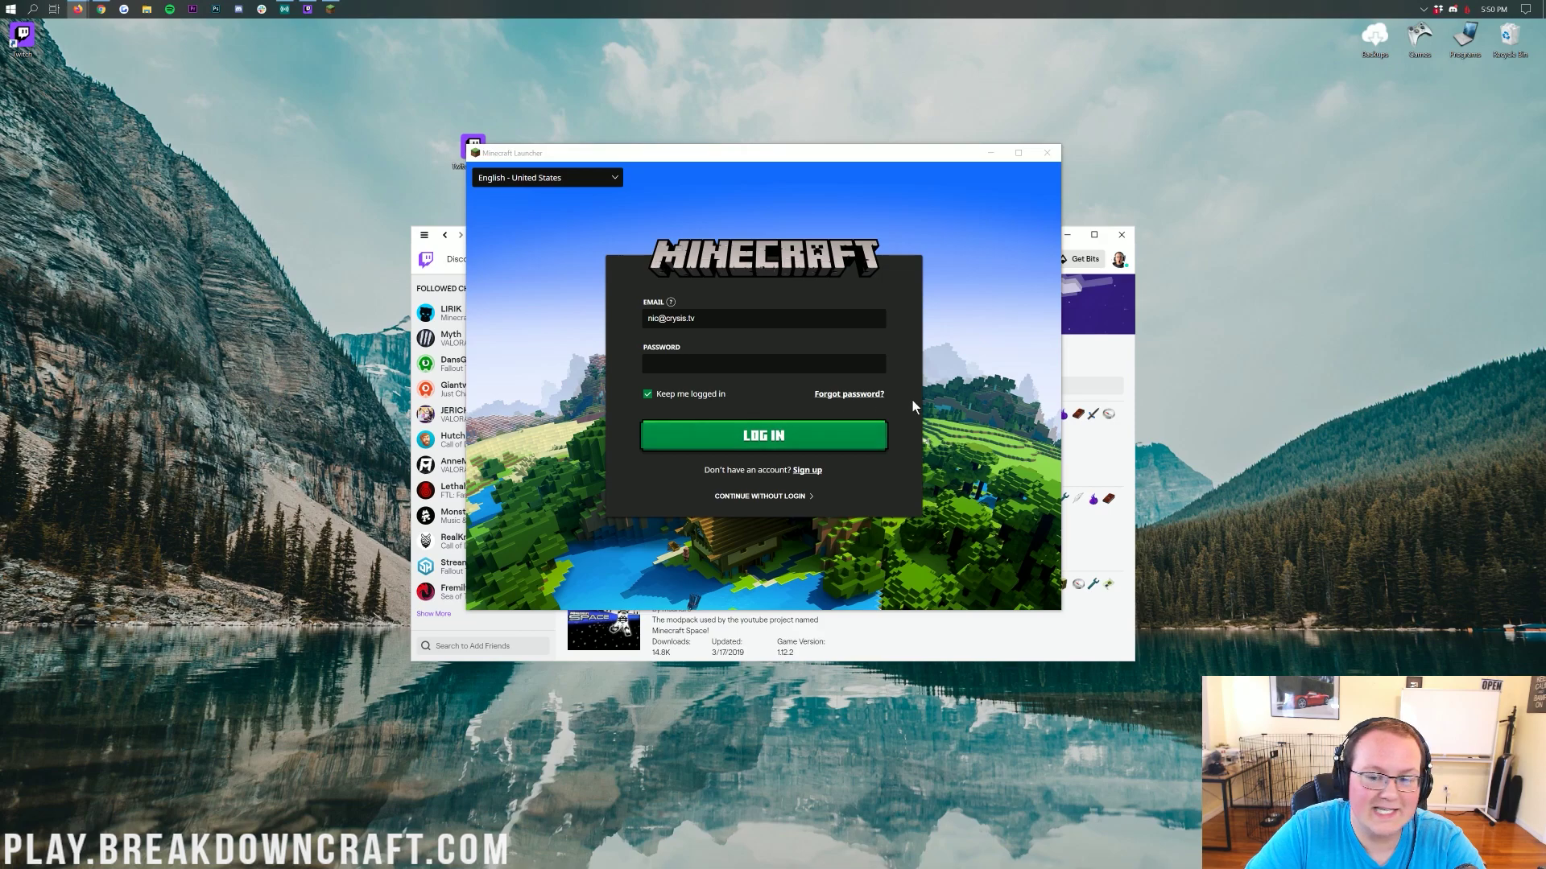
{"action": "left_click", "coordinate": [731, 364]}
{"action": "key", "text": "ctrl+v"}
{"action": "left_click", "coordinate": [731, 425]}
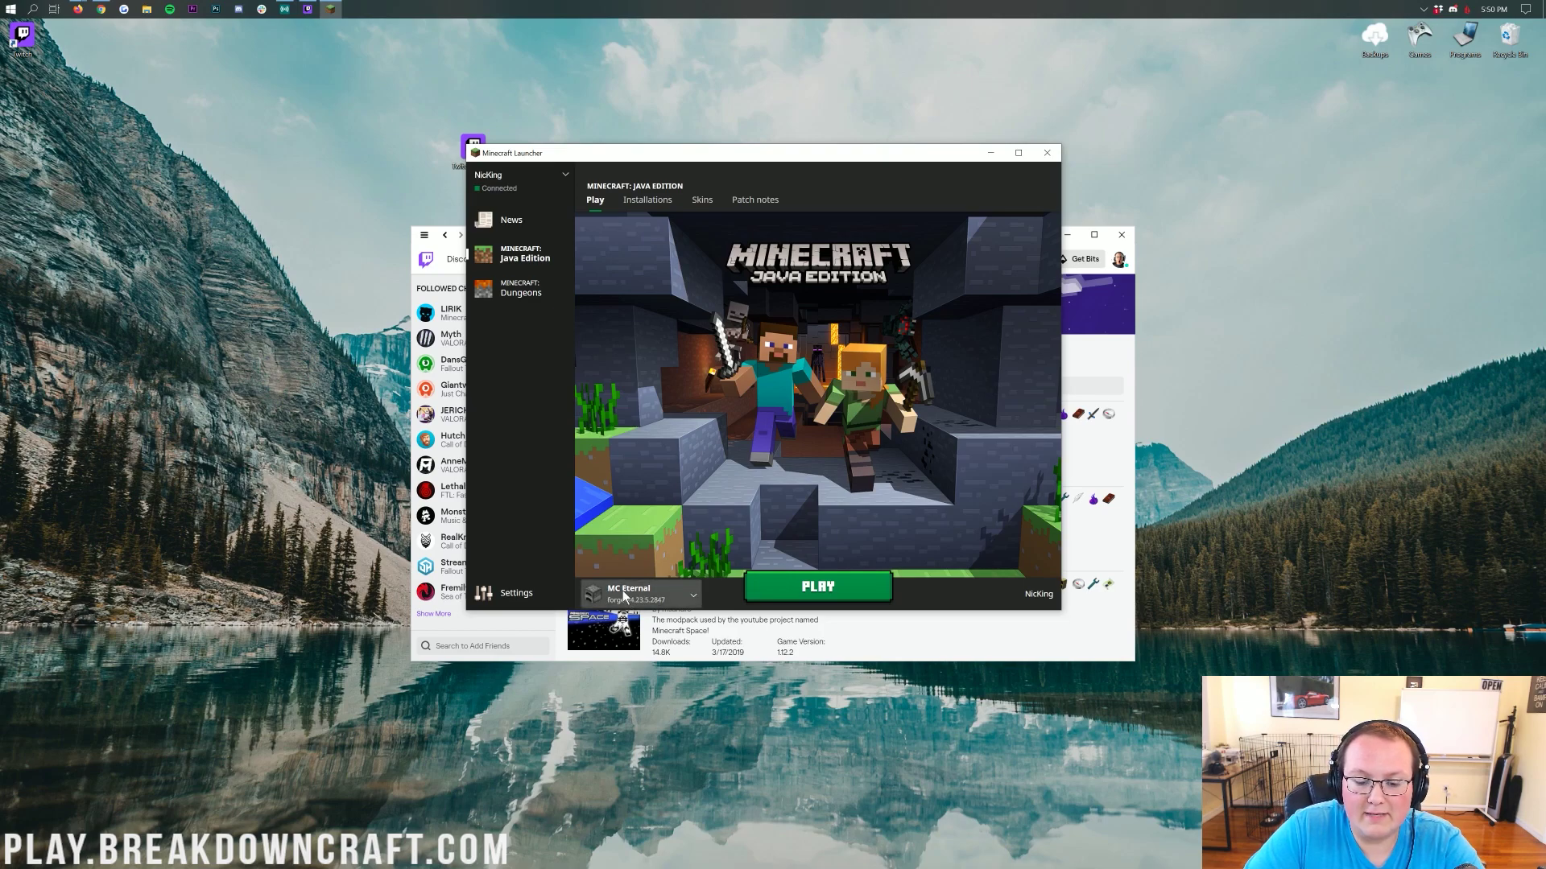
Confirm MC Eternal as the launcher's selected profile, and reopen the Minecraft Launcher by playing the modpack from the Twitch app again
{"action": "left_click", "coordinate": [693, 597]}
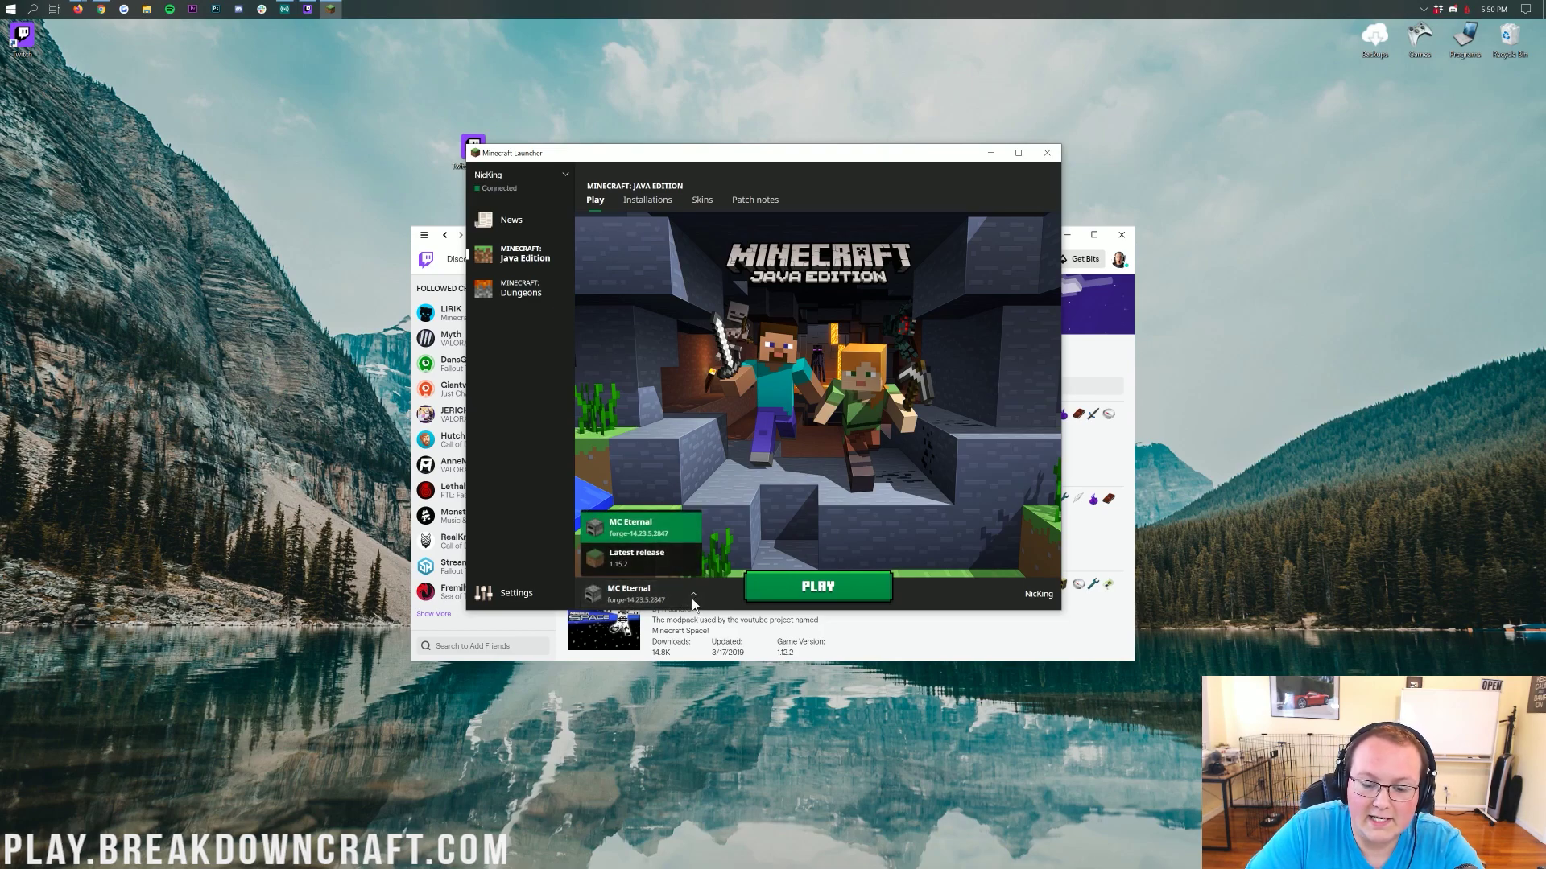
{"action": "left_click", "coordinate": [628, 532]}
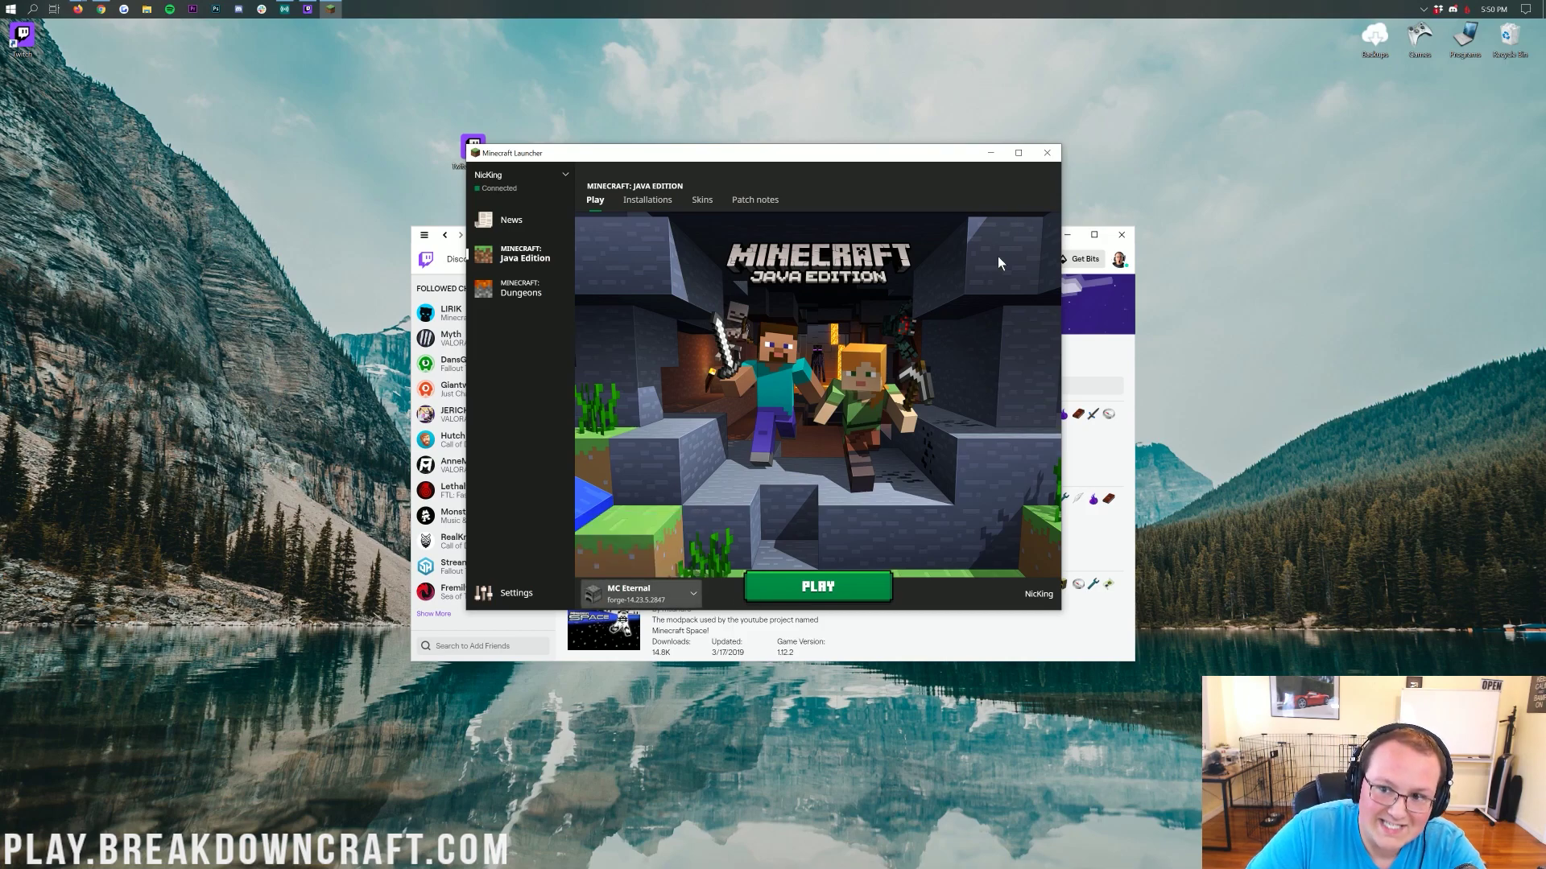
{"action": "left_click", "coordinate": [1046, 153]}
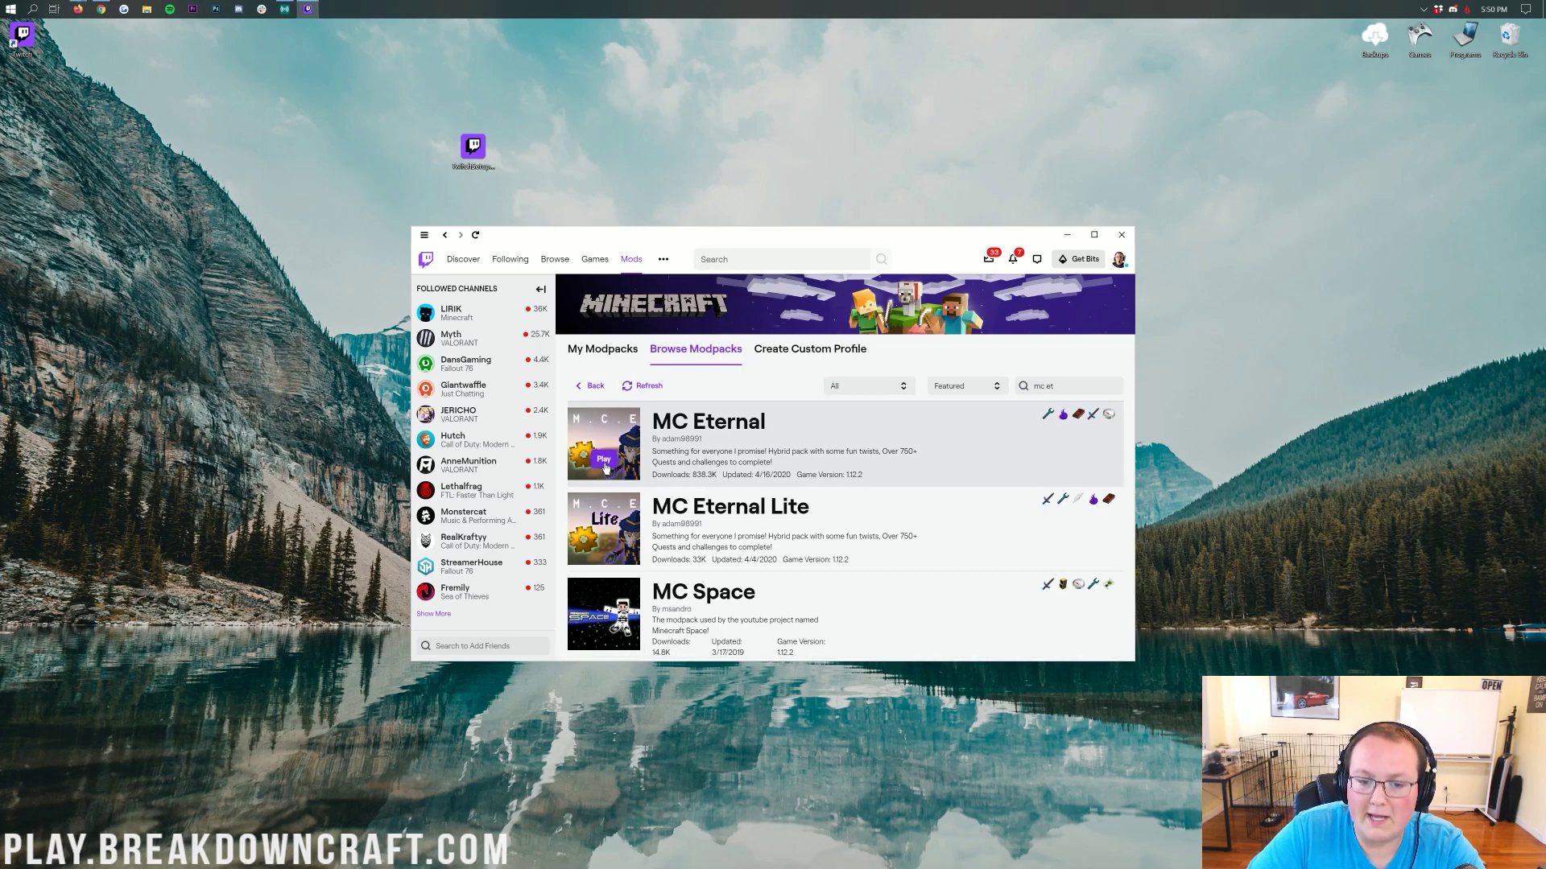
{"action": "left_click", "coordinate": [604, 461]}
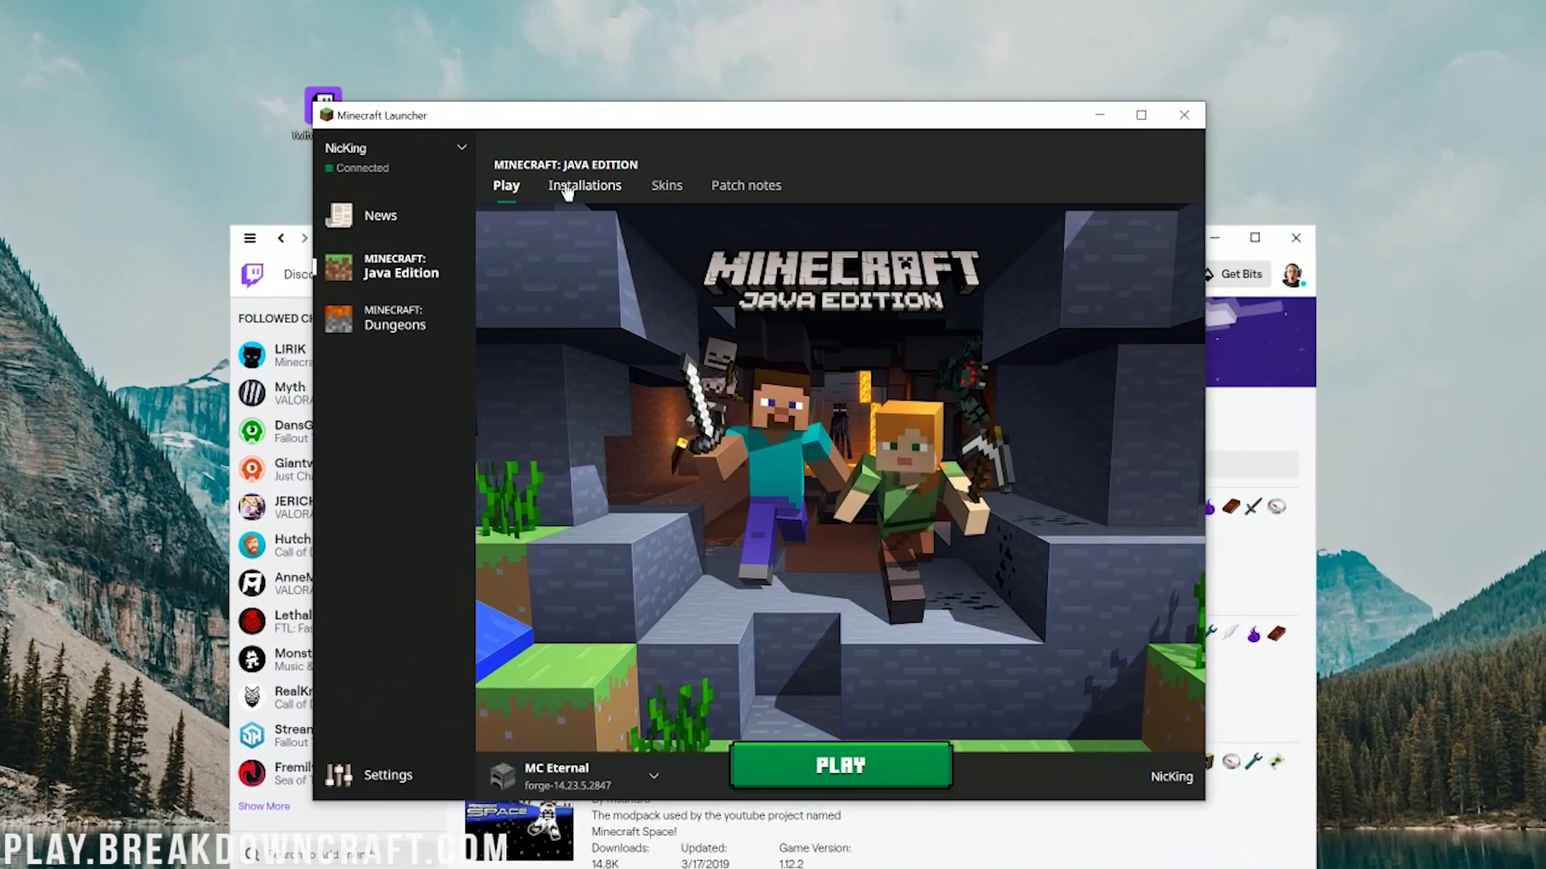
Open the MC Eternal installation for editing in the Minecraft Launcher and reveal its additional options
{"action": "left_click", "coordinate": [567, 190]}
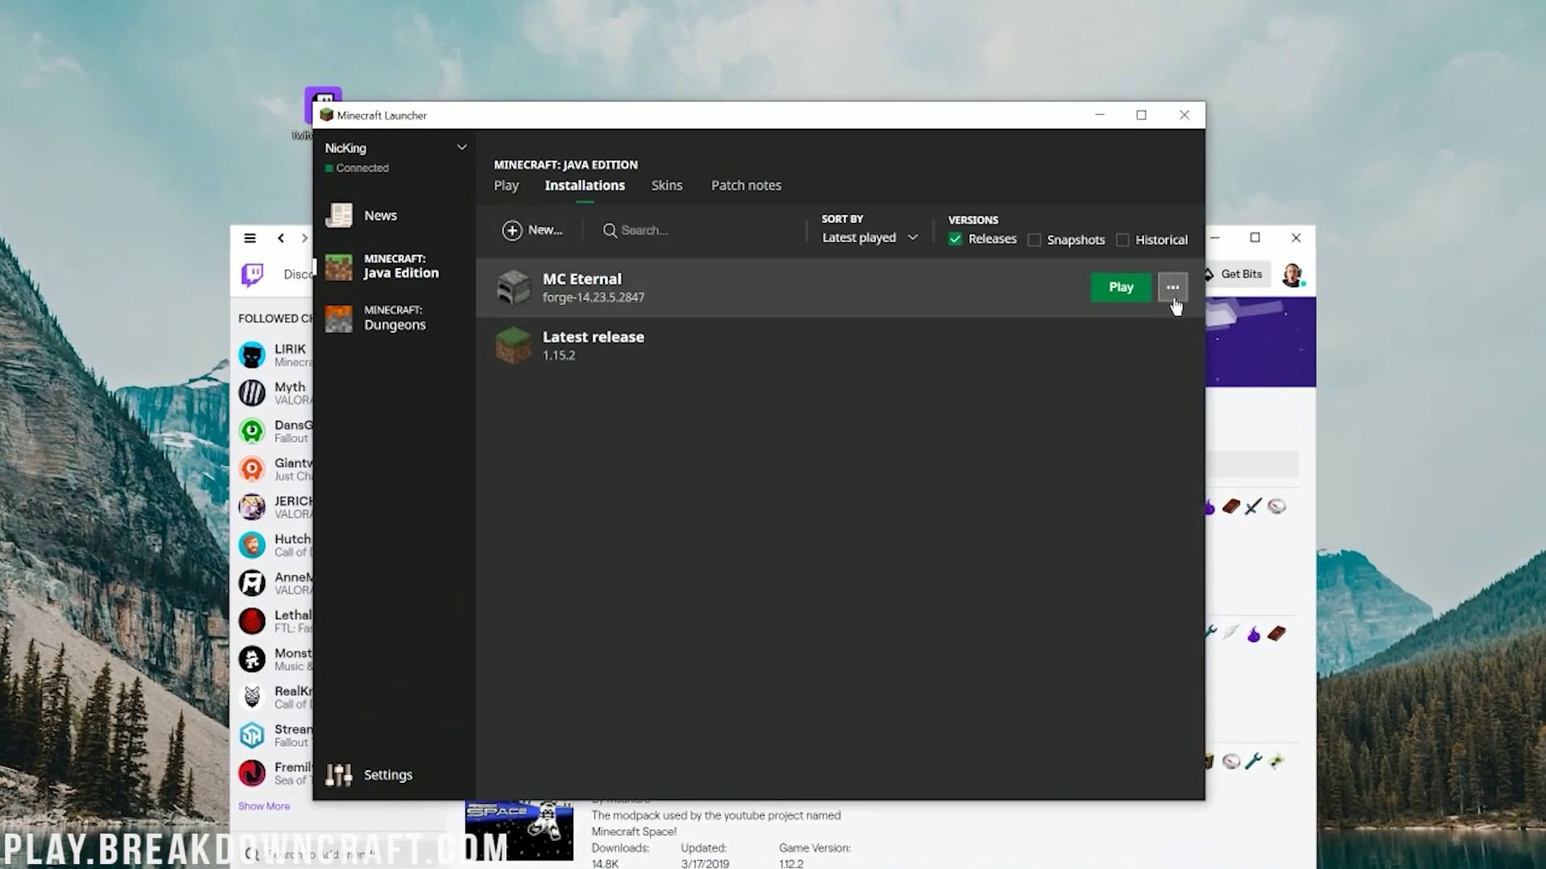
{"action": "left_click", "coordinate": [1172, 287]}
{"action": "left_click", "coordinate": [701, 607]}
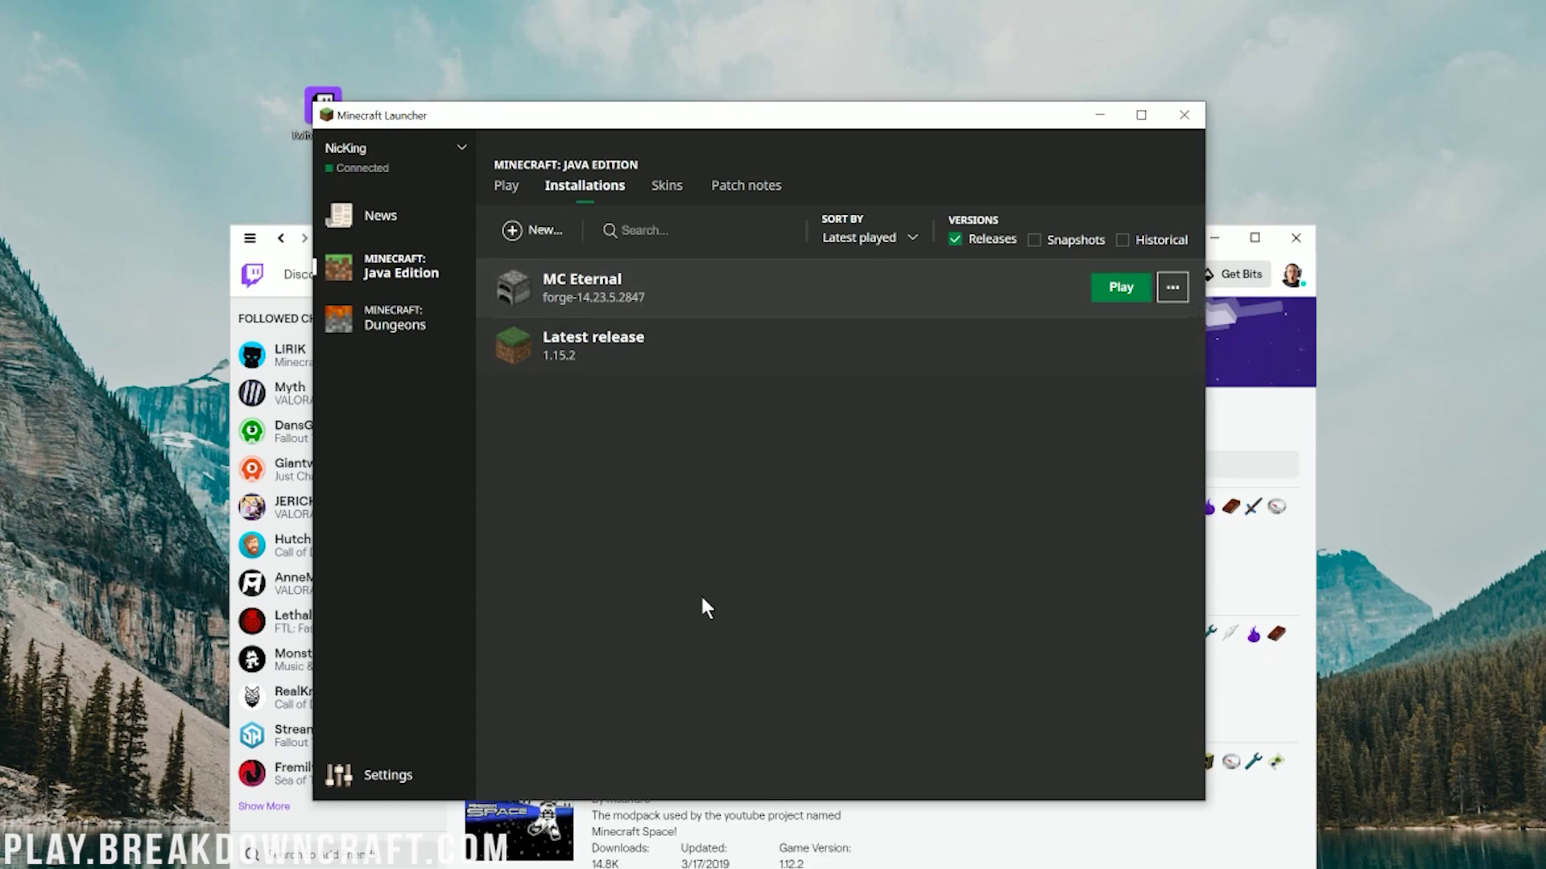
{"action": "left_click", "coordinate": [1172, 288]}
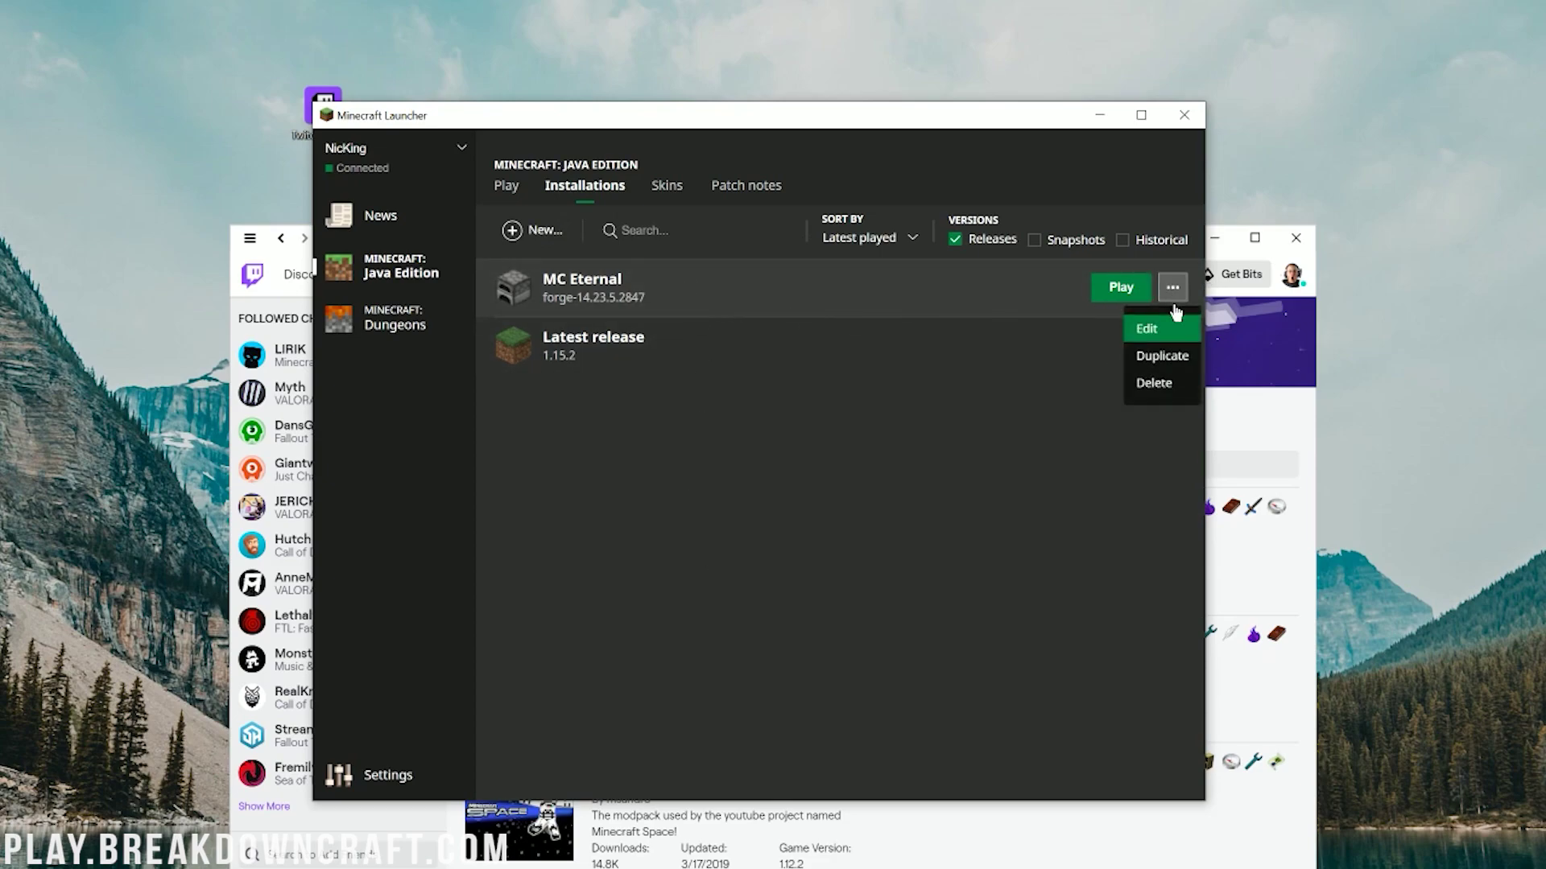
{"action": "left_click", "coordinate": [1164, 337]}
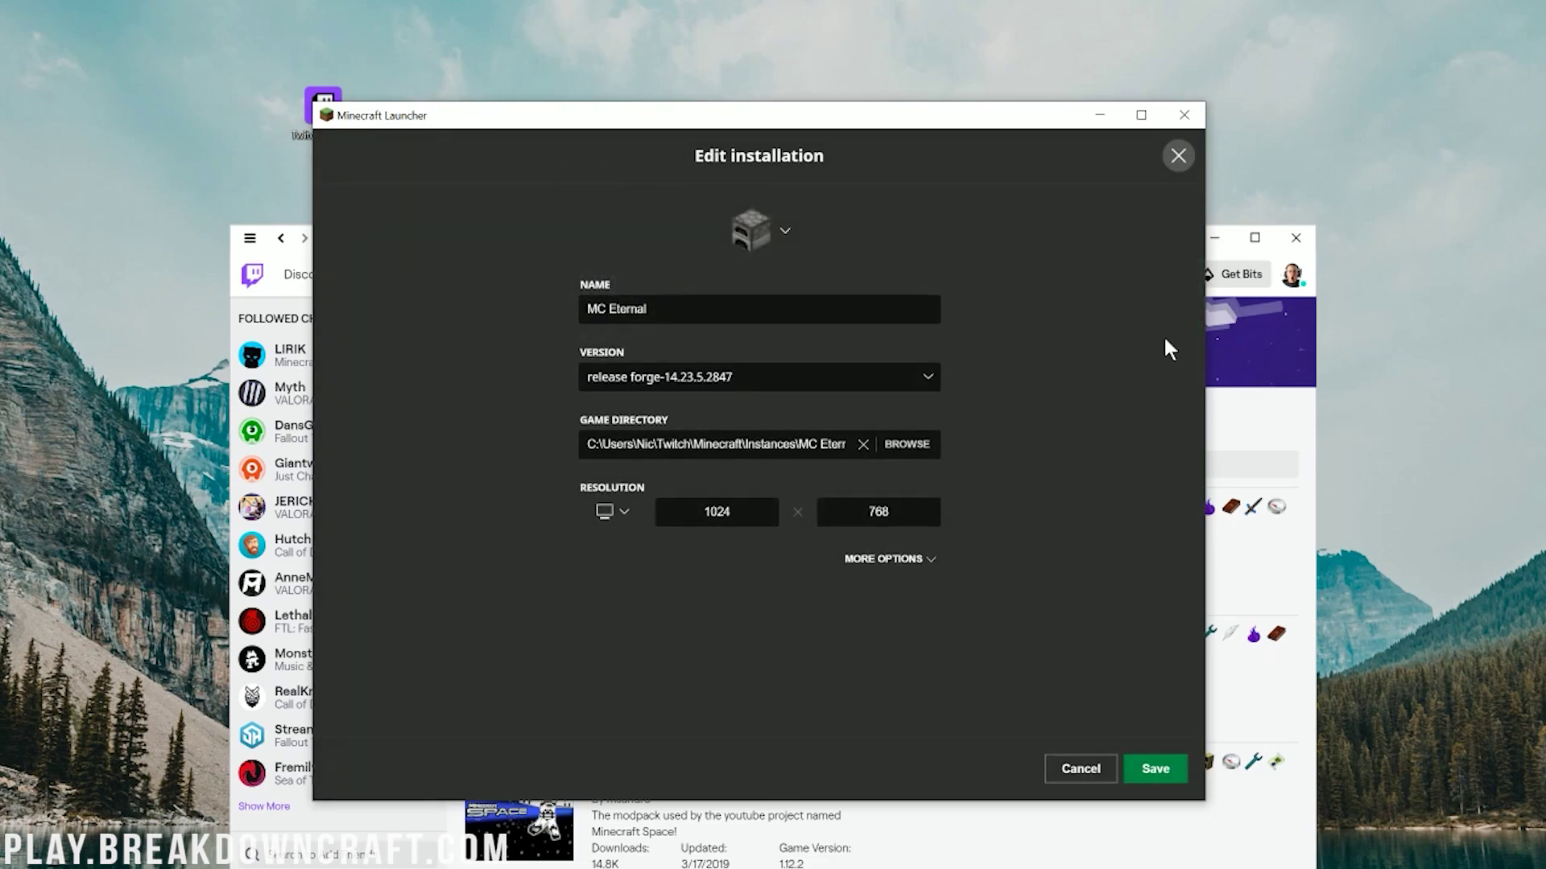
{"action": "left_click", "coordinate": [889, 560]}
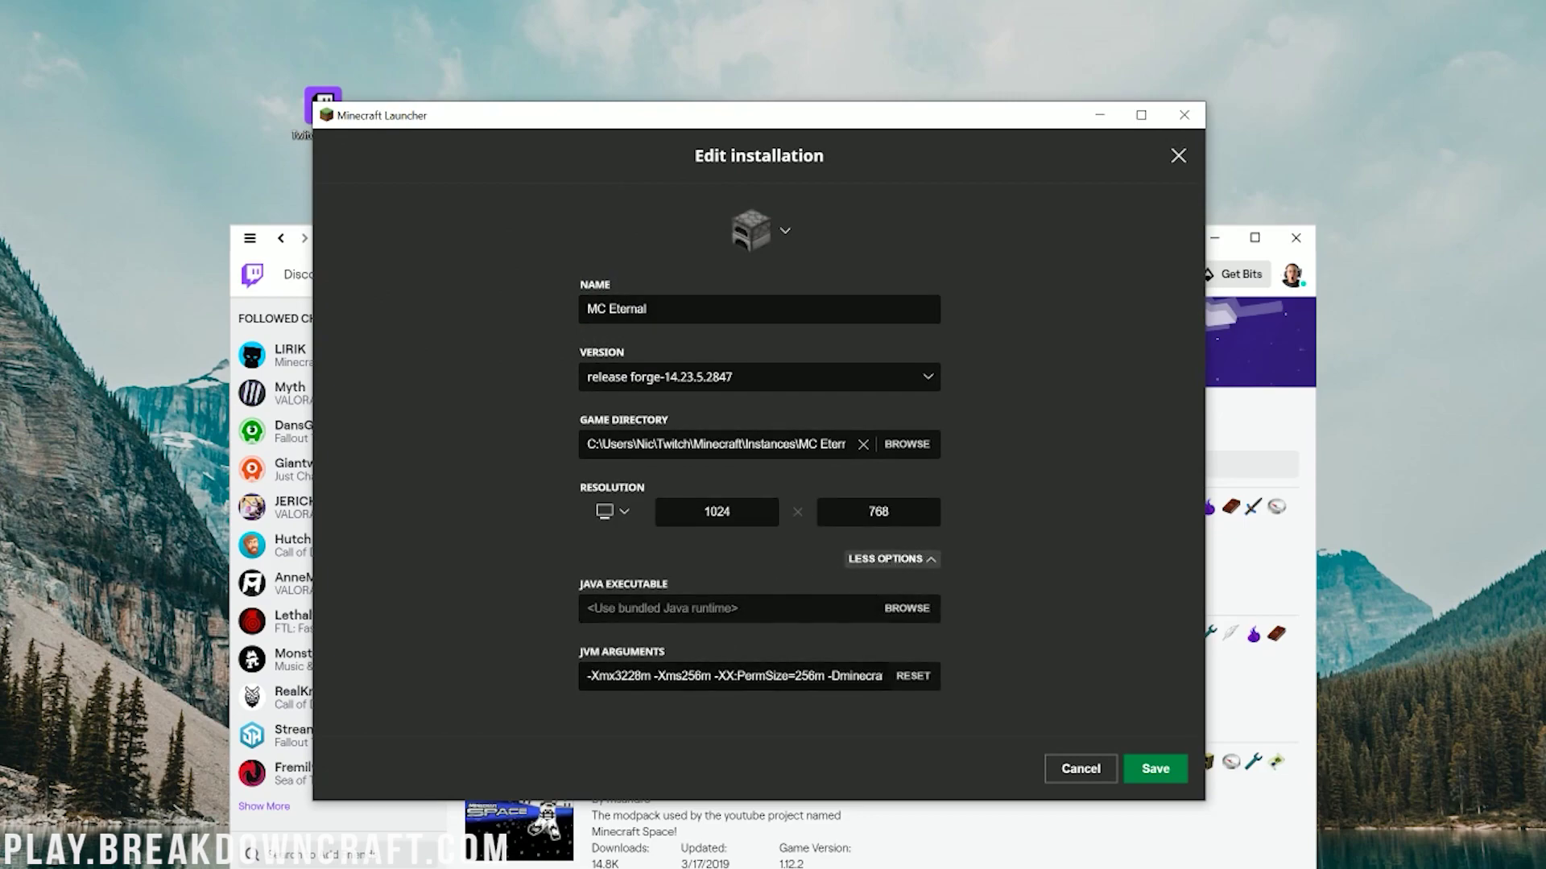
Set the maximum memory in MC Eternal's JVM arguments to -Xmx6628m
{"action": "left_click_drag", "start_coordinate": [586, 676], "coordinate": [628, 677]}
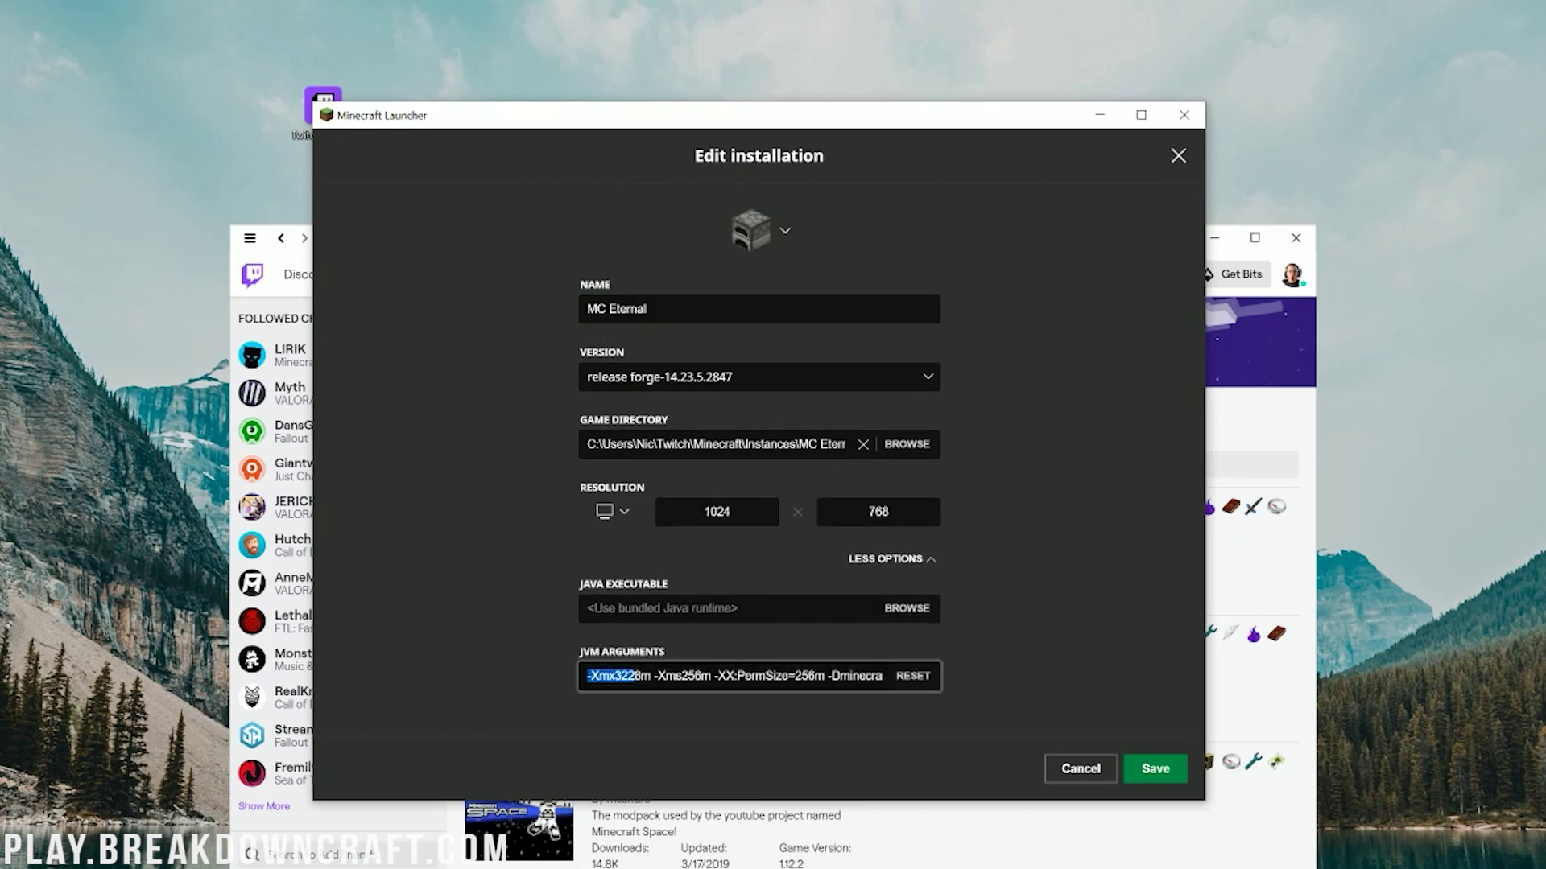
{"action": "left_click", "coordinate": [636, 677]}
{"action": "key", "text": "BackSpace"}
{"action": "type", "text": "66"}
{"action": "left_click", "coordinate": [664, 719]}
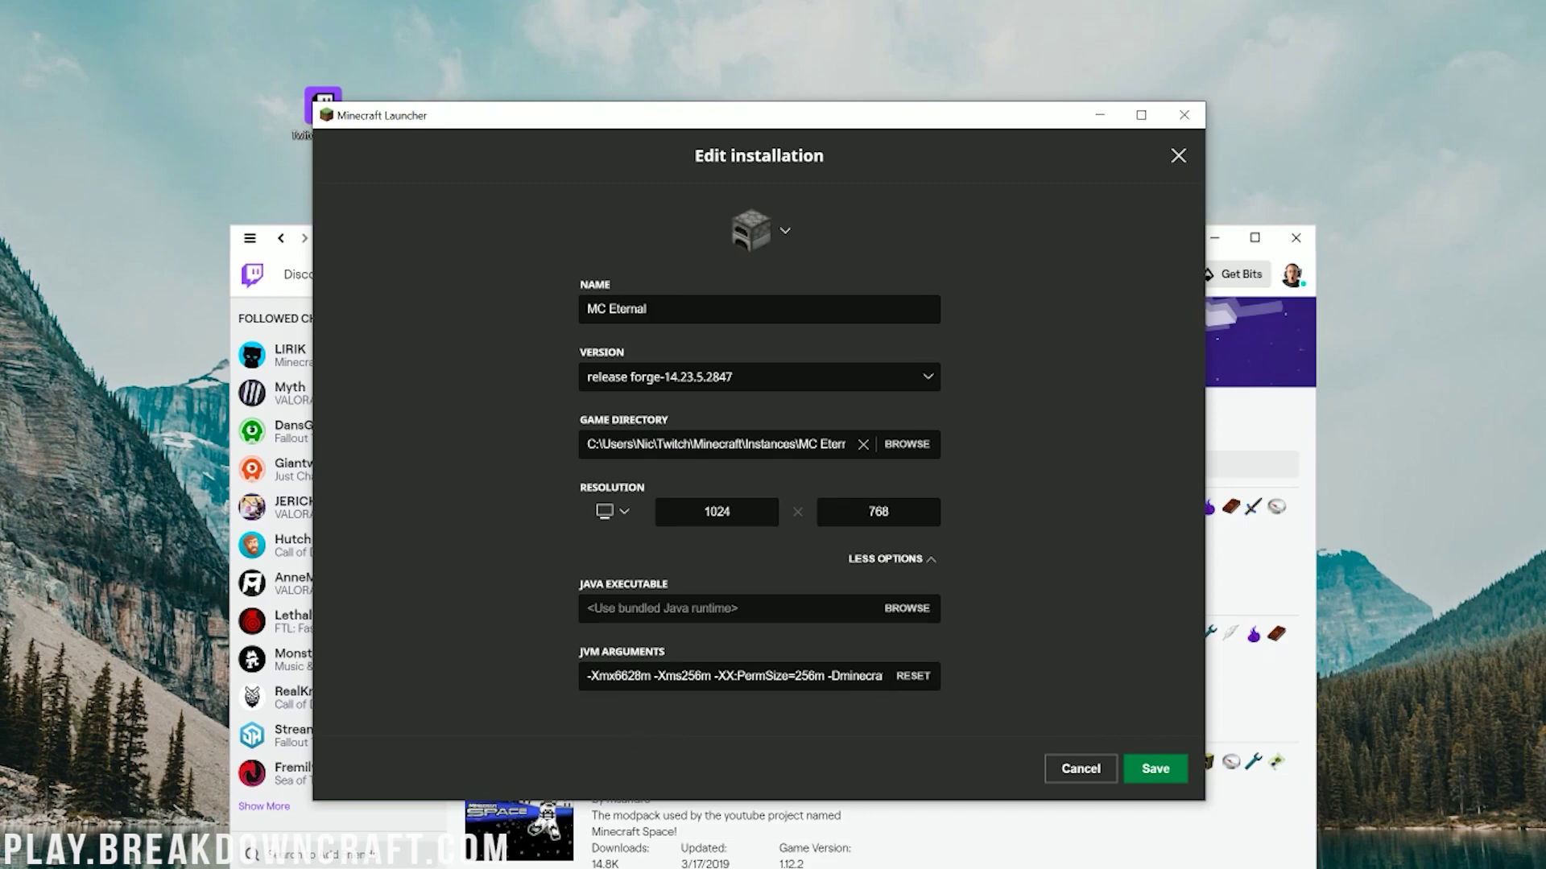
Set the MC Eternal installation's resolution to 1920x1080 and save the changes
{"action": "left_click", "coordinate": [614, 512]}
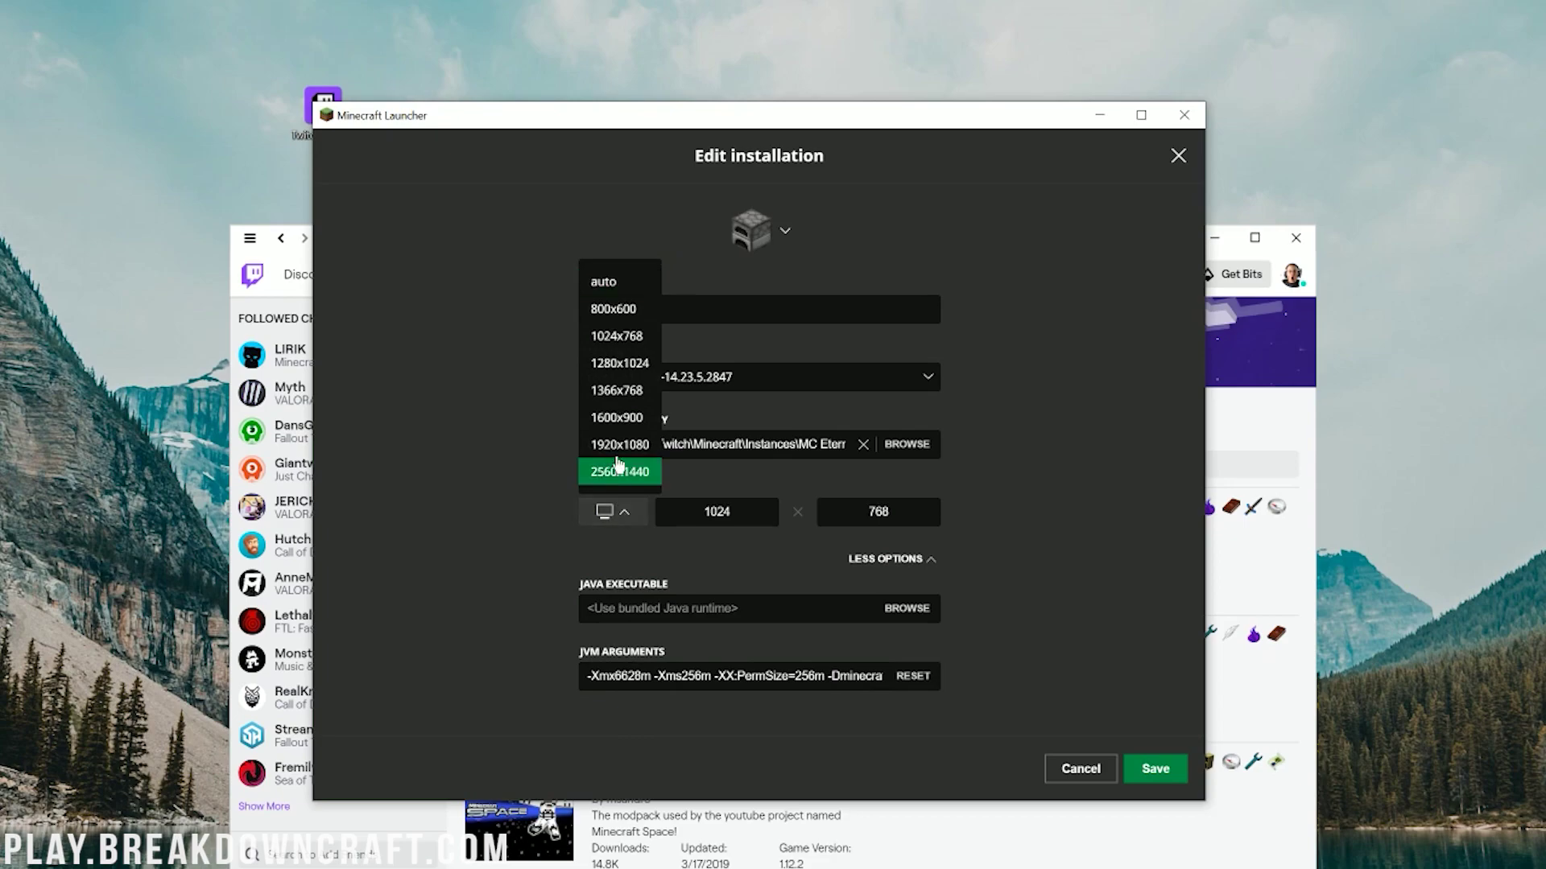
{"action": "left_click", "coordinate": [621, 445]}
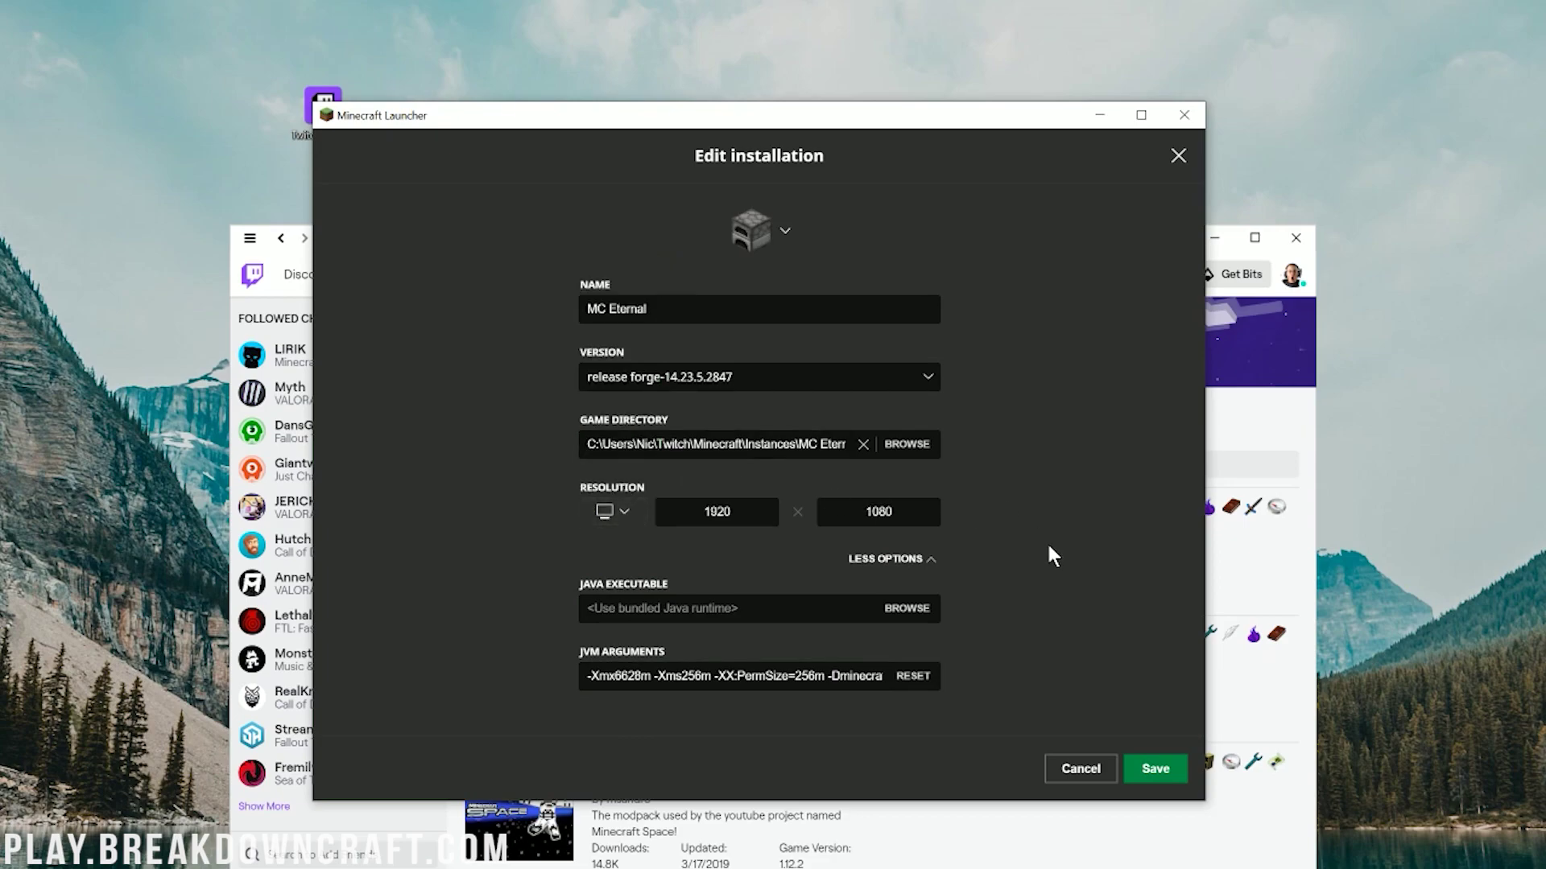
{"action": "left_click", "coordinate": [1158, 771]}
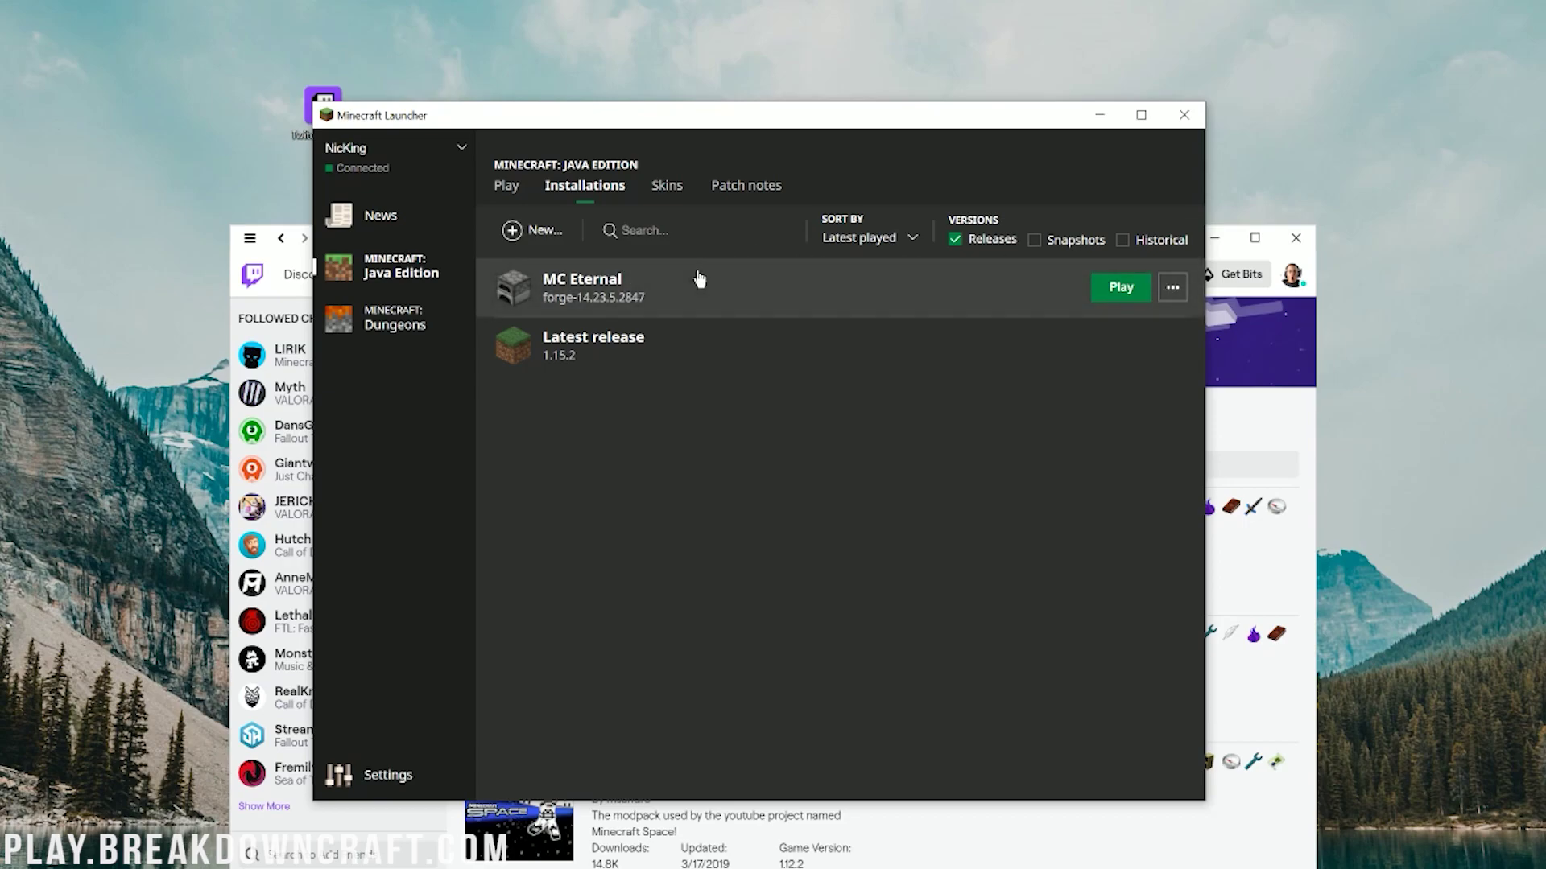
Launch MC Eternal and create a new singleplayer world named New World
{"action": "left_click", "coordinate": [1111, 292]}
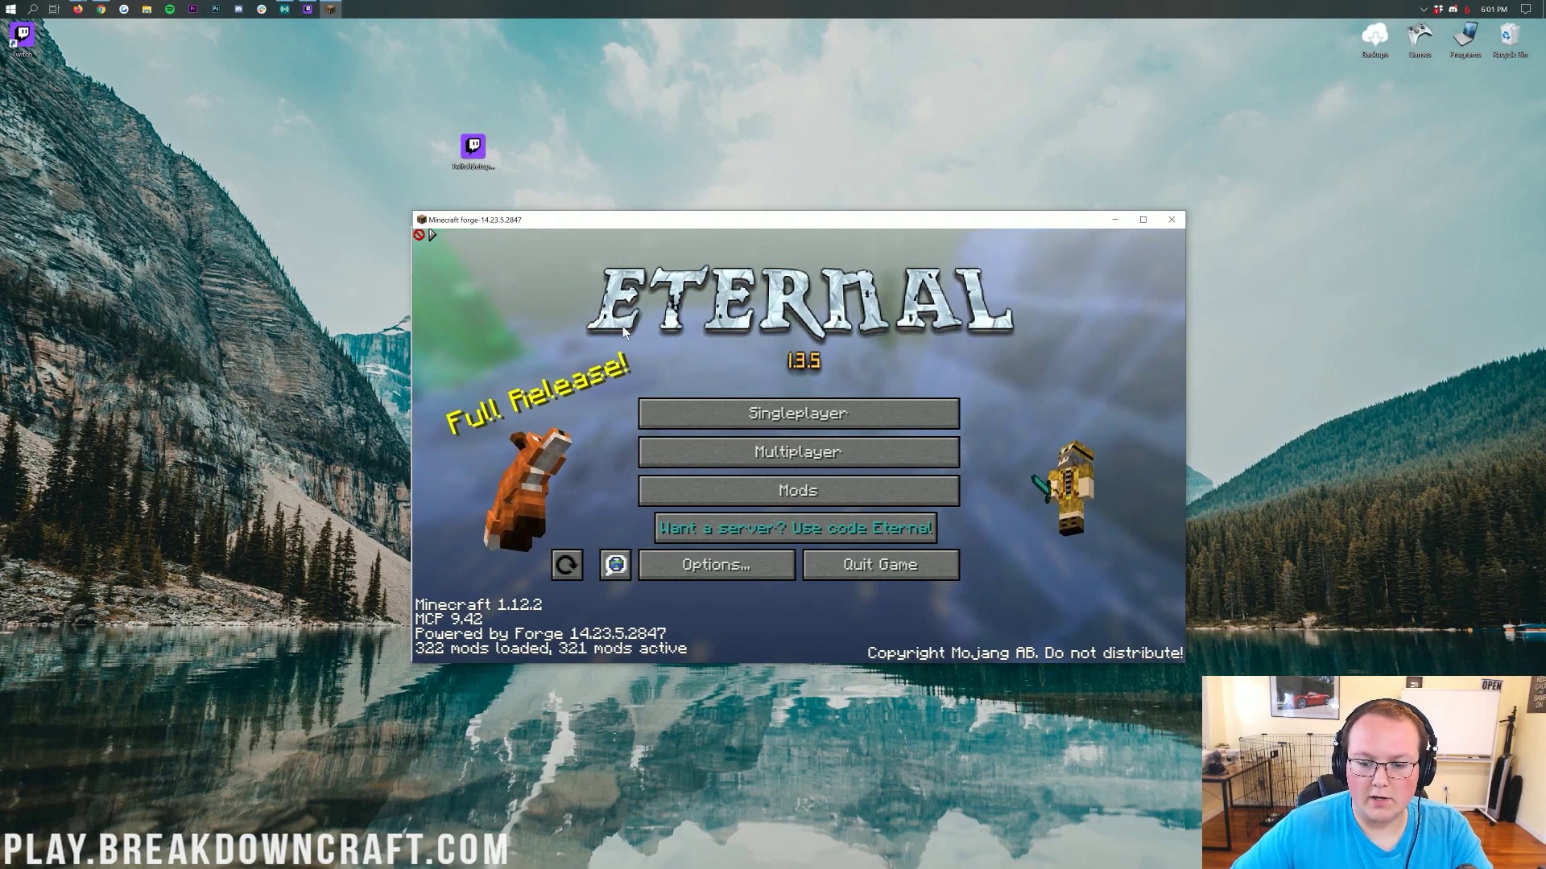
{"action": "left_click", "coordinate": [820, 418]}
{"action": "left_click", "coordinate": [883, 594]}
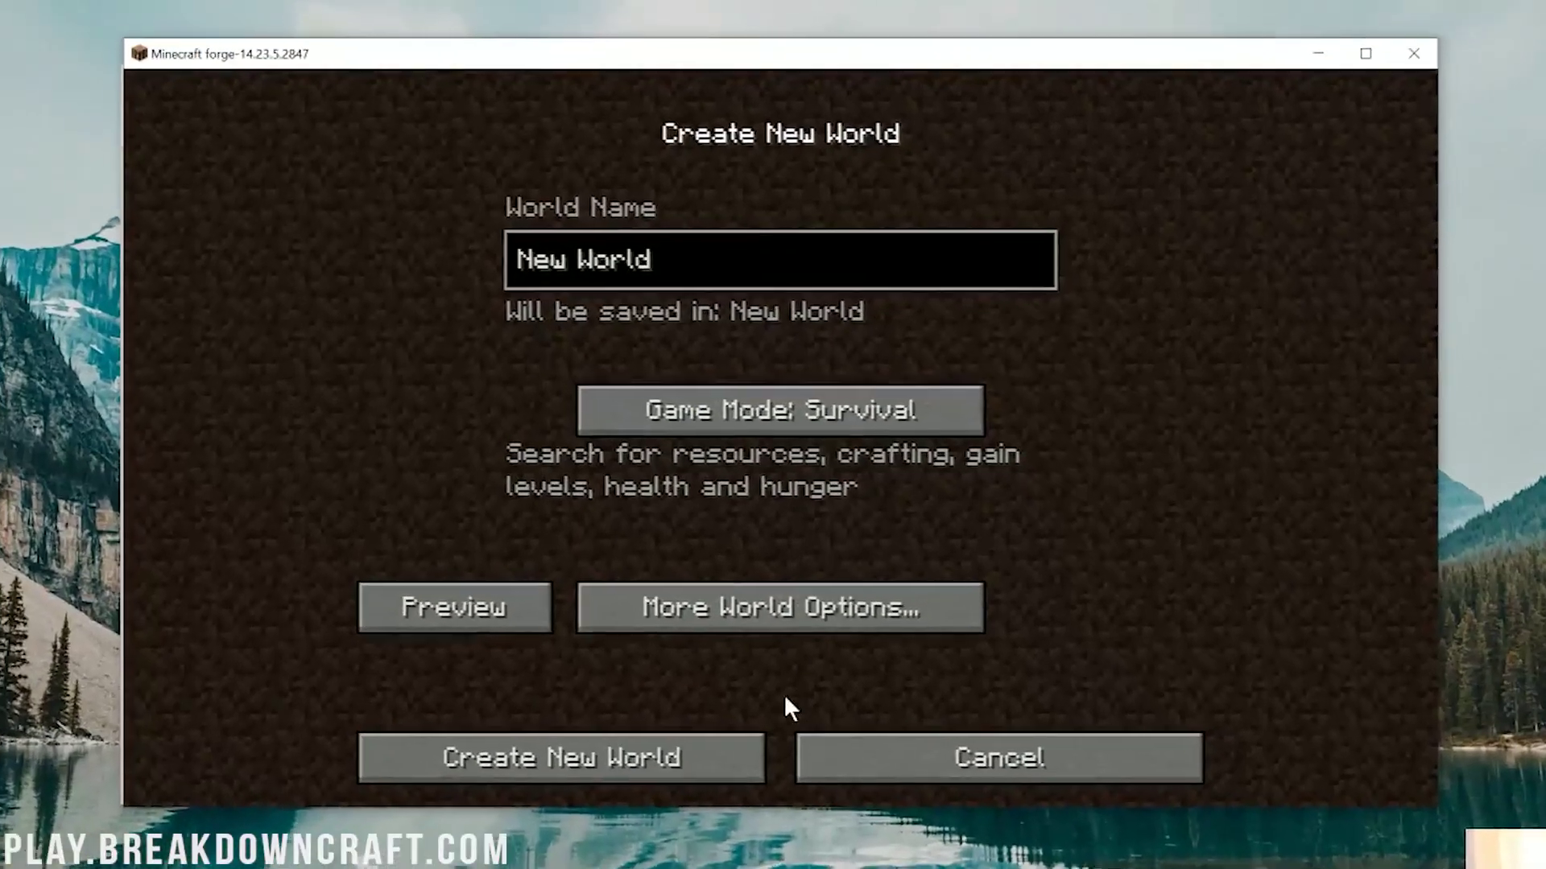
{"action": "left_click", "coordinate": [720, 399]}
{"action": "left_click", "coordinate": [720, 400]}
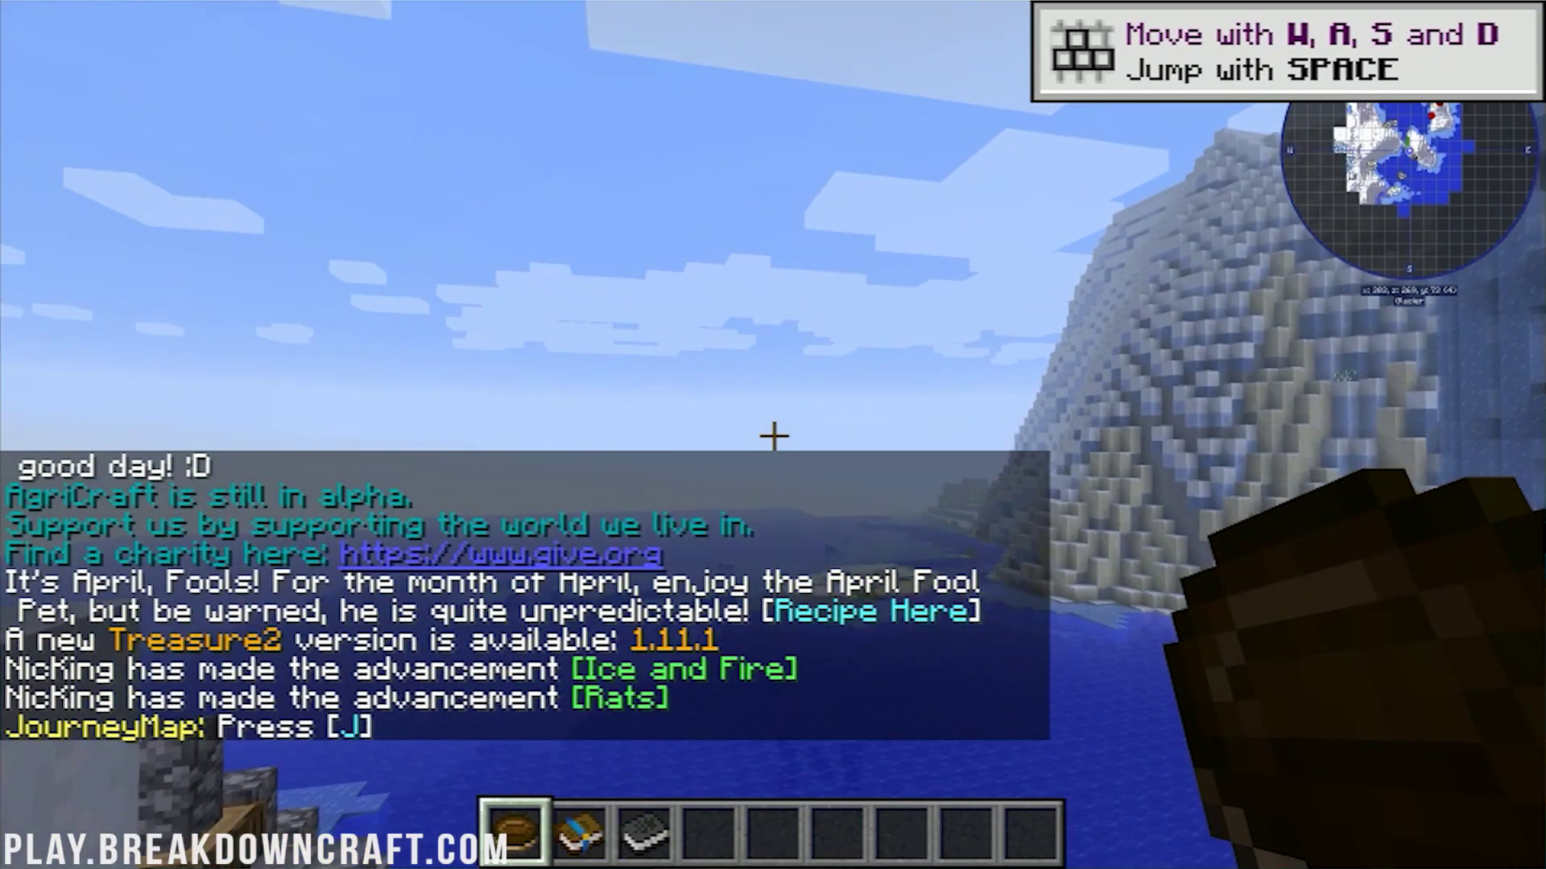
Hold the Skill Book and fly around the cobblestone and dark oak structure beside the ice cliff
{"action": "scroll", "coordinate": [774, 436], "scroll_direction": "down", "scroll_amount": 1}
{"action": "scroll", "coordinate": [773, 435], "scroll_direction": "up", "scroll_amount": 1}
{"action": "key", "text": "space"}
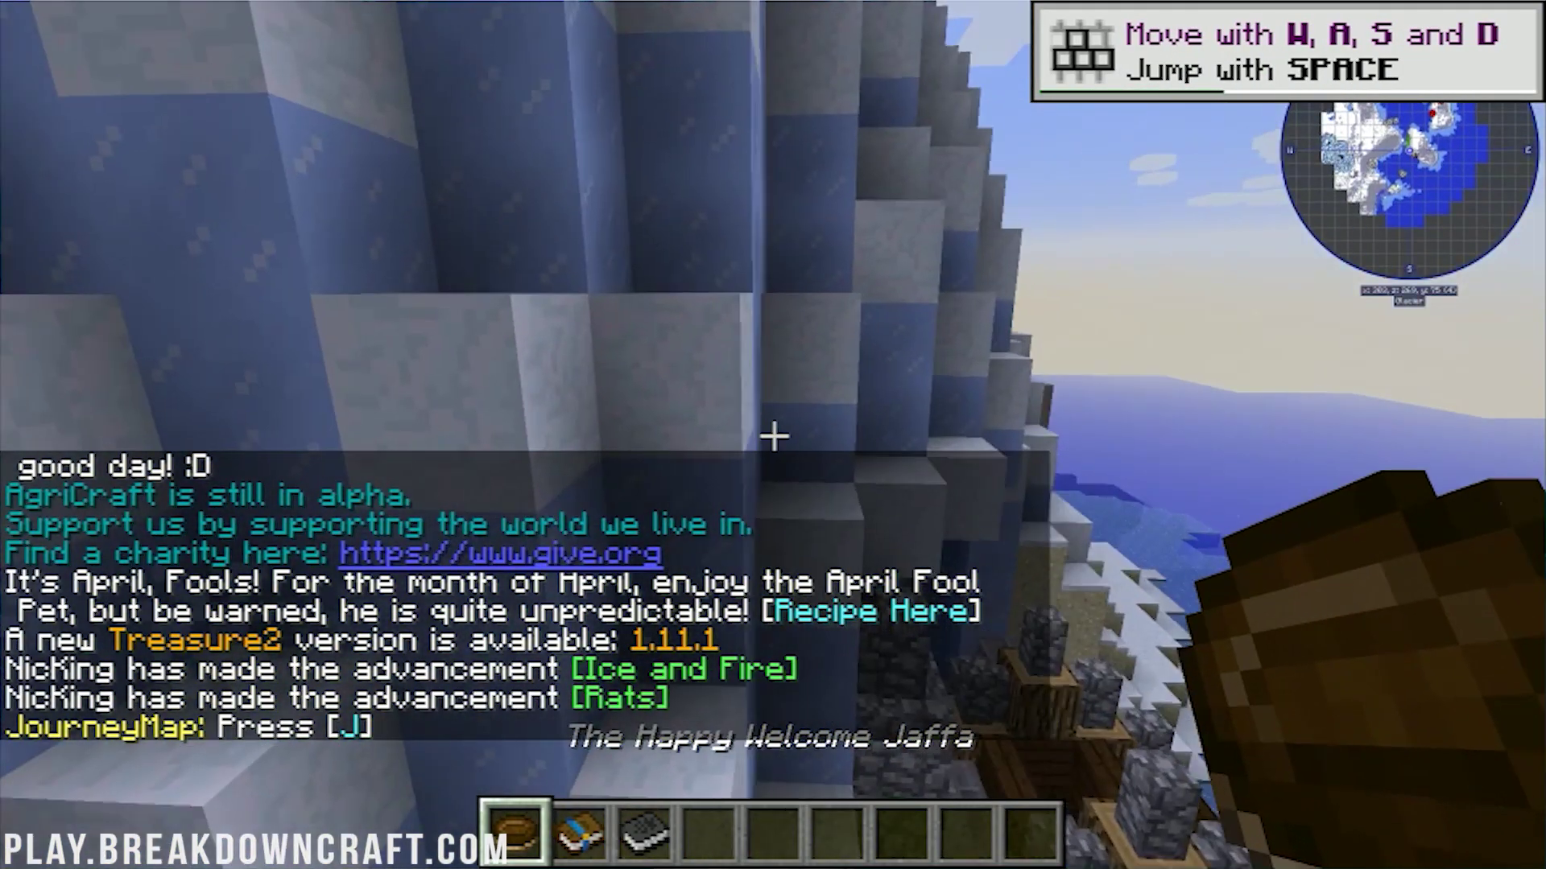
{"action": "scroll", "coordinate": [773, 435], "scroll_direction": "down", "scroll_amount": 2}
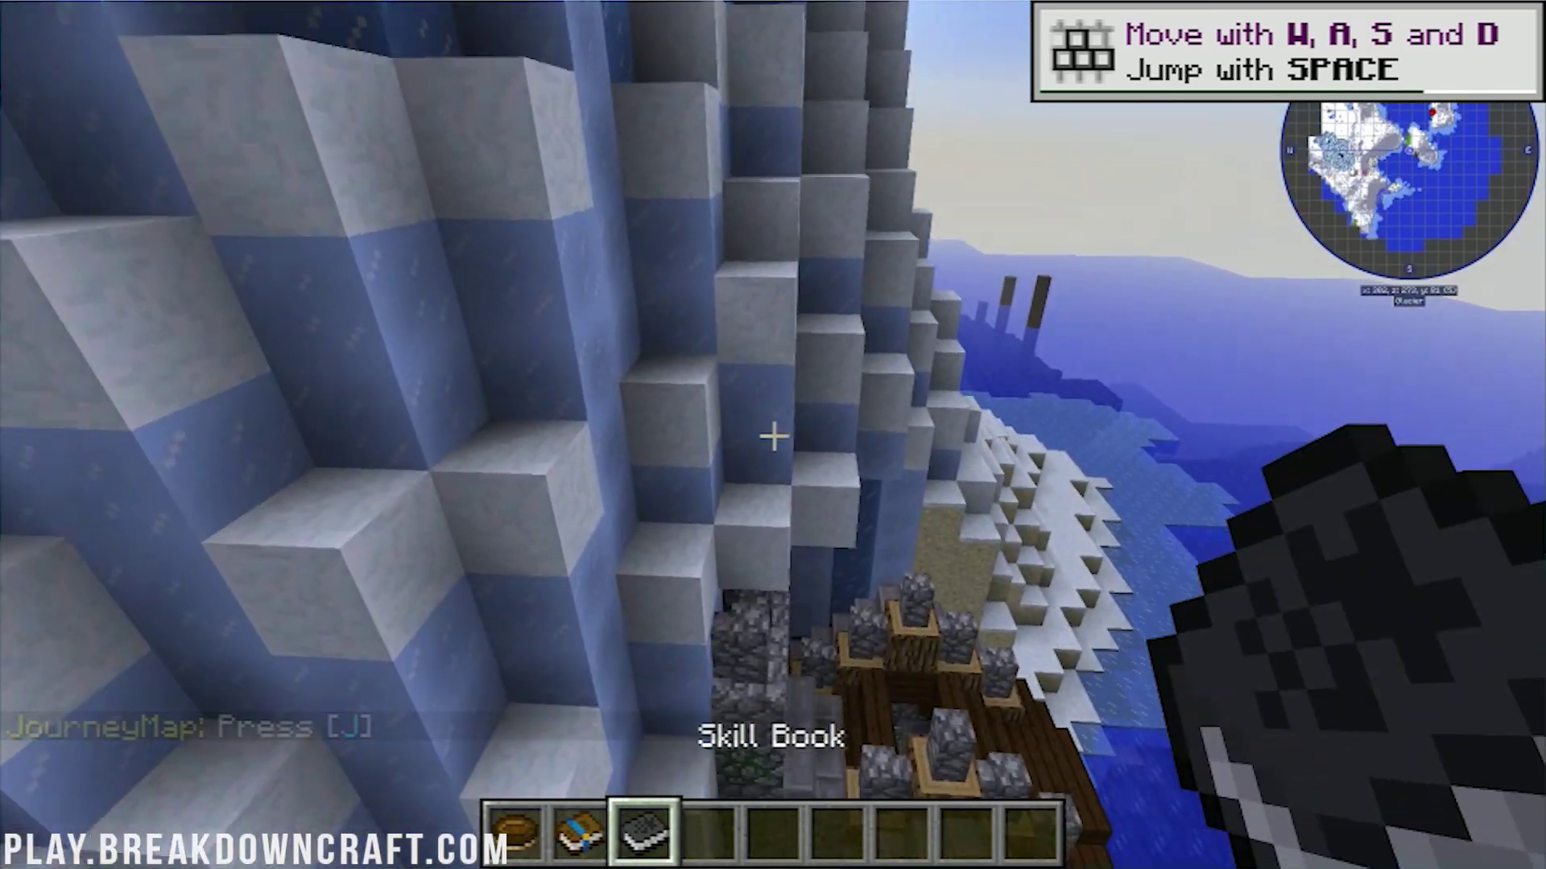
{"action": "key", "text": "w"}
{"action": "key", "text": "shift"}
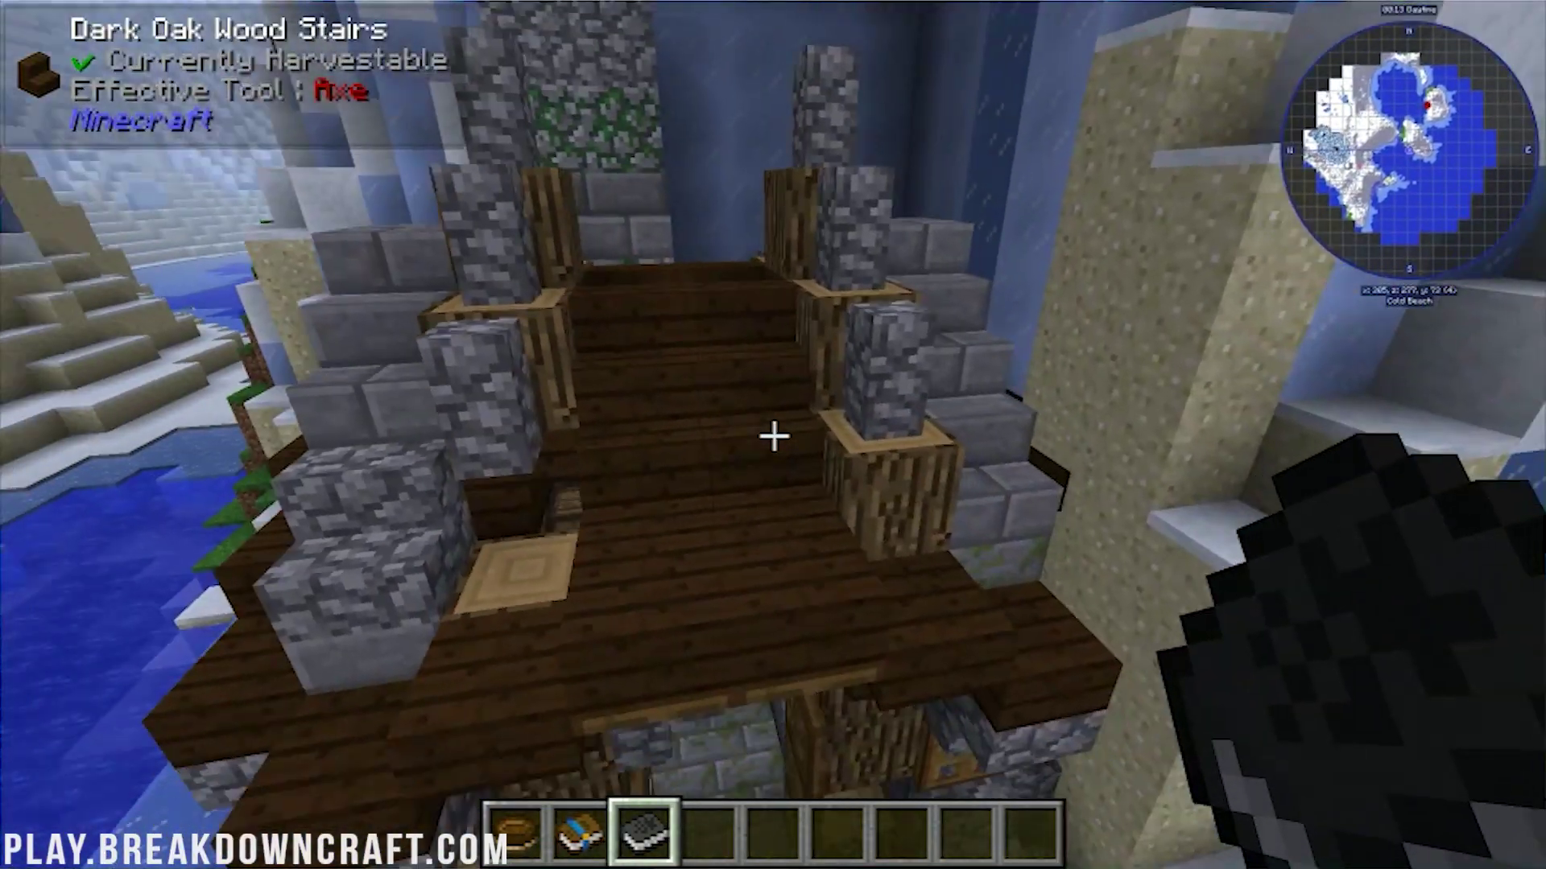
{"action": "key", "text": "s"}
{"action": "key", "text": "shift"}
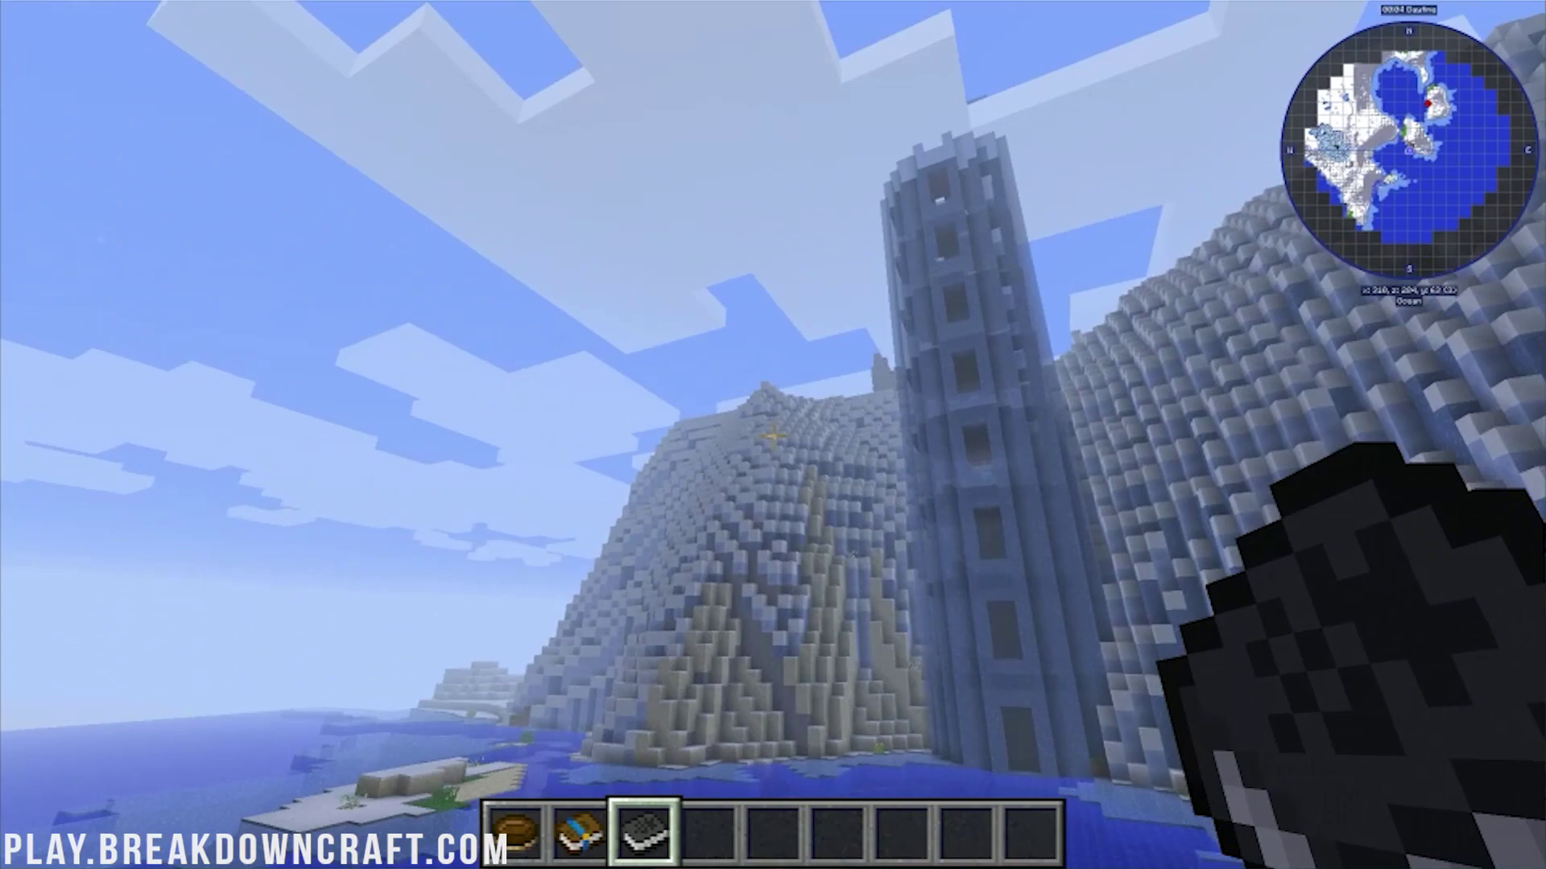
Fly up past the tall ice tower to the pillared ruin on the glacier and query the world's seed in chat
{"action": "key", "text": "w"}
{"action": "key", "text": "space"}
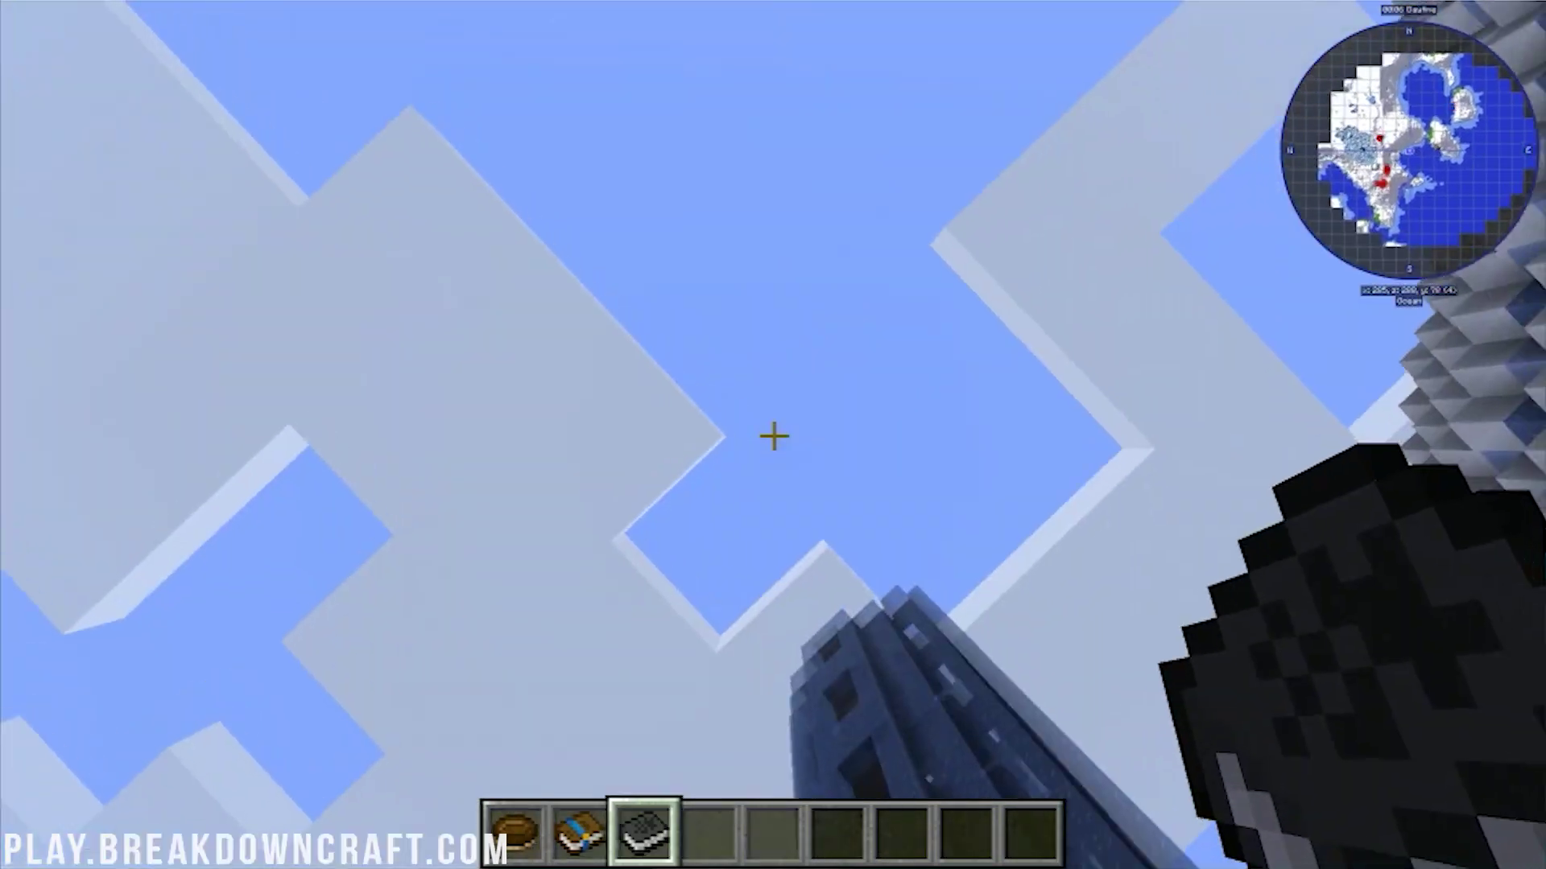
{"action": "key", "text": "d"}
{"action": "key", "text": "space"}
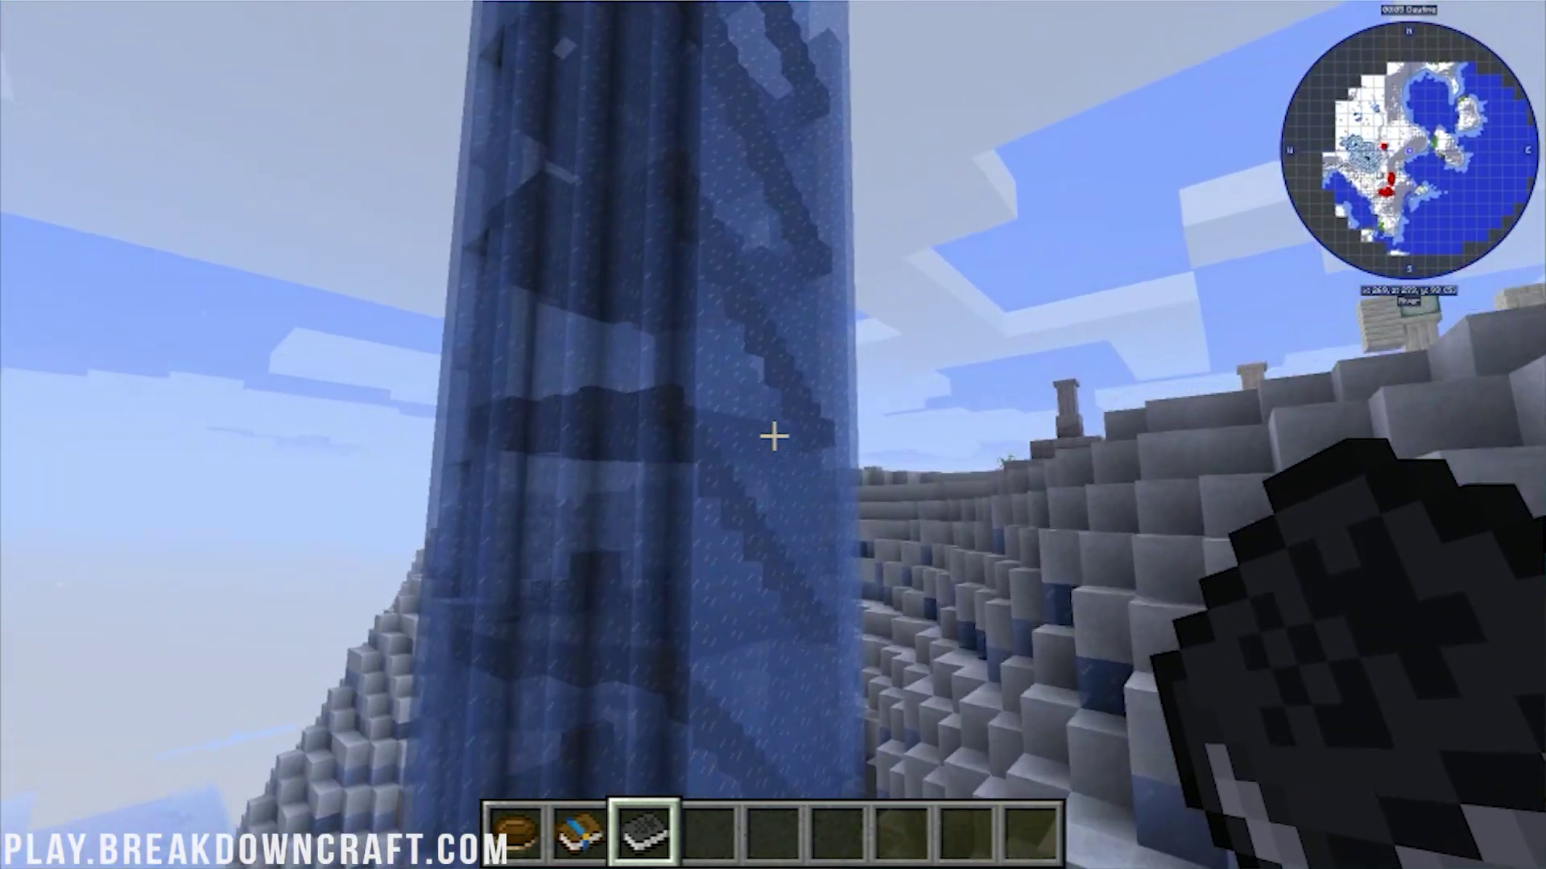
{"action": "key", "text": "w"}
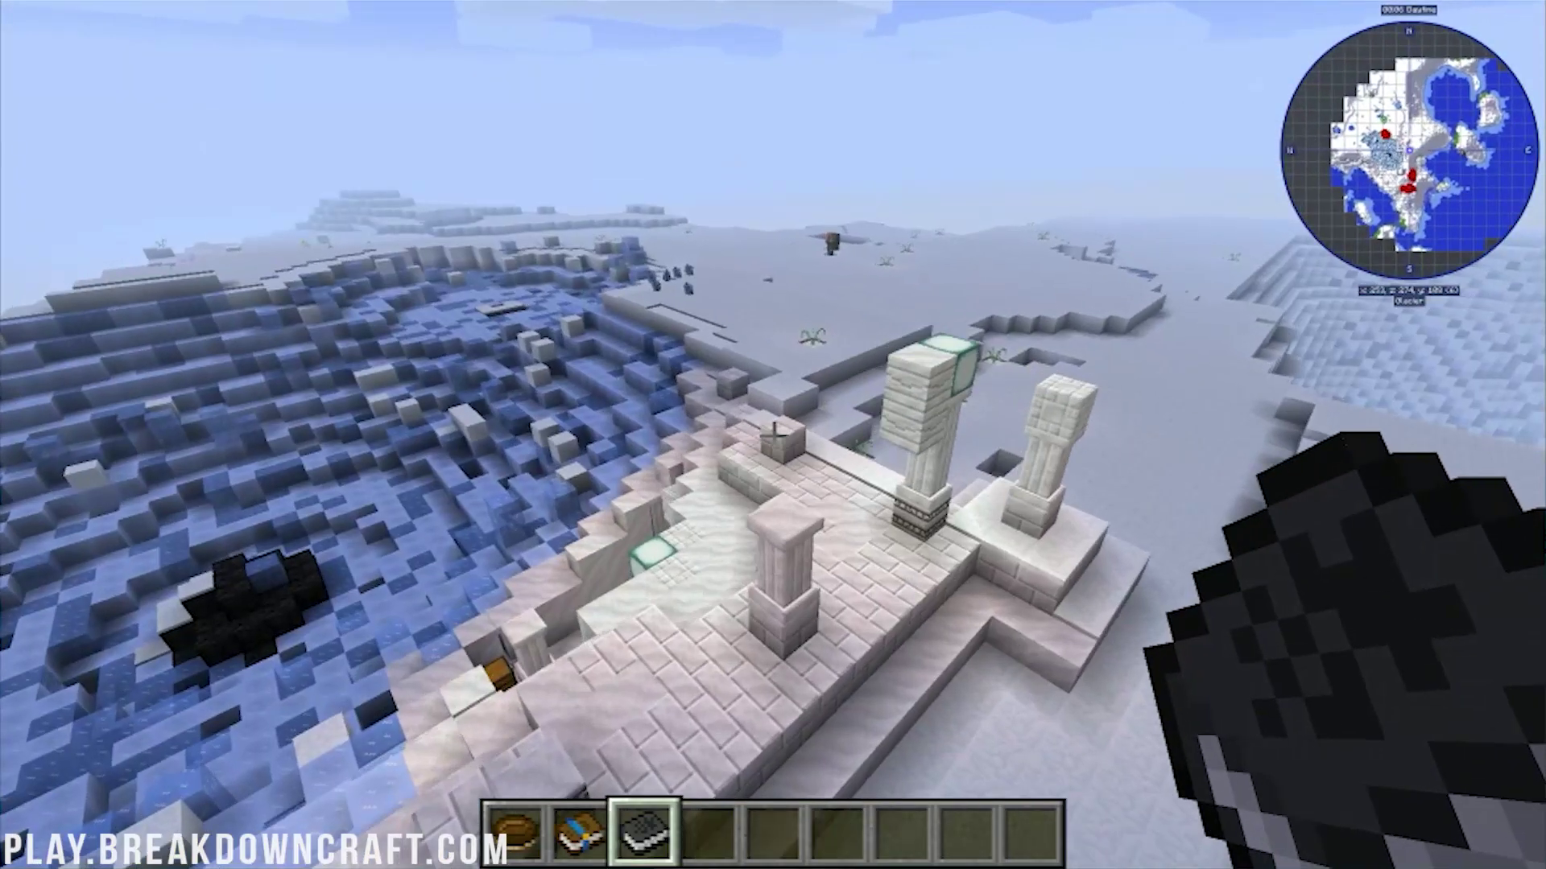
{"action": "key", "text": "t"}
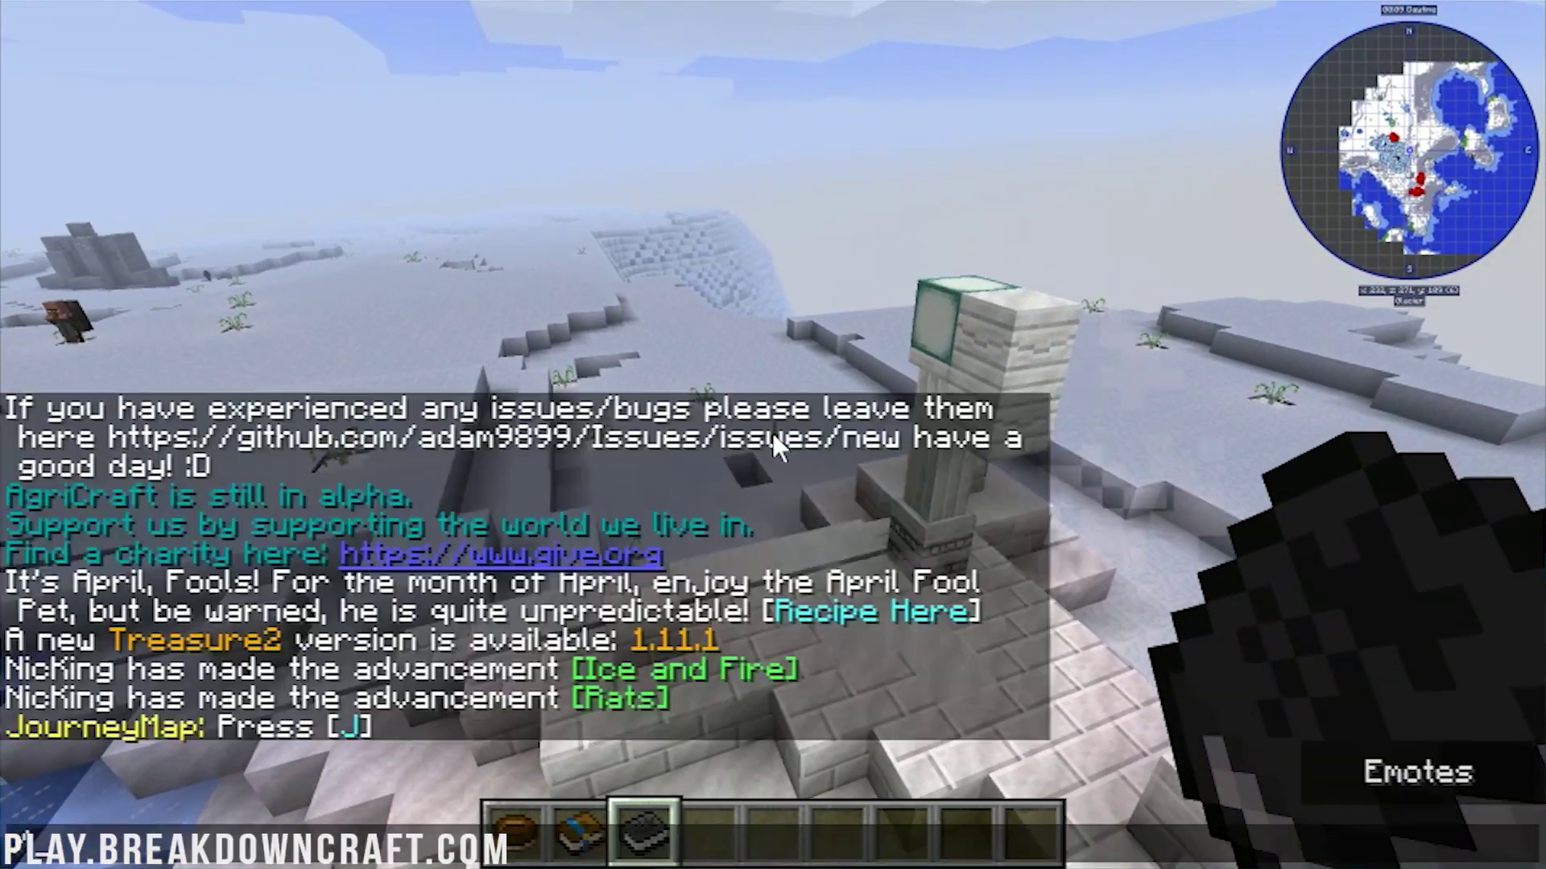
{"action": "key", "text": "Return"}
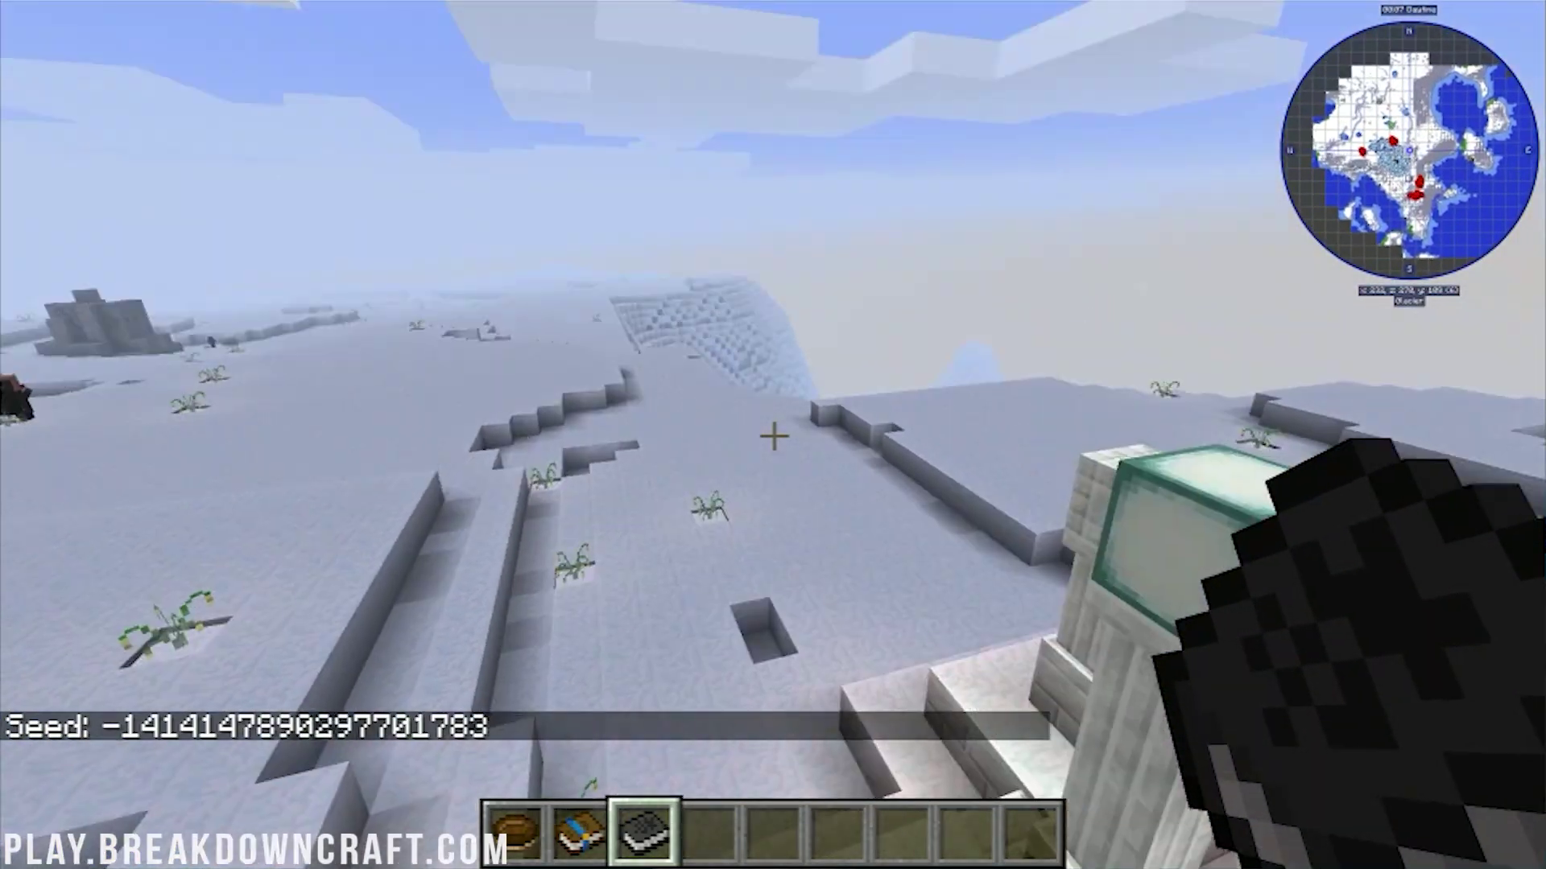
Explore the snowy glacier plateau, crossing its terraces and looking at its cliffs, pools and Faint Amaranth plants
{"action": "key", "text": "w"}
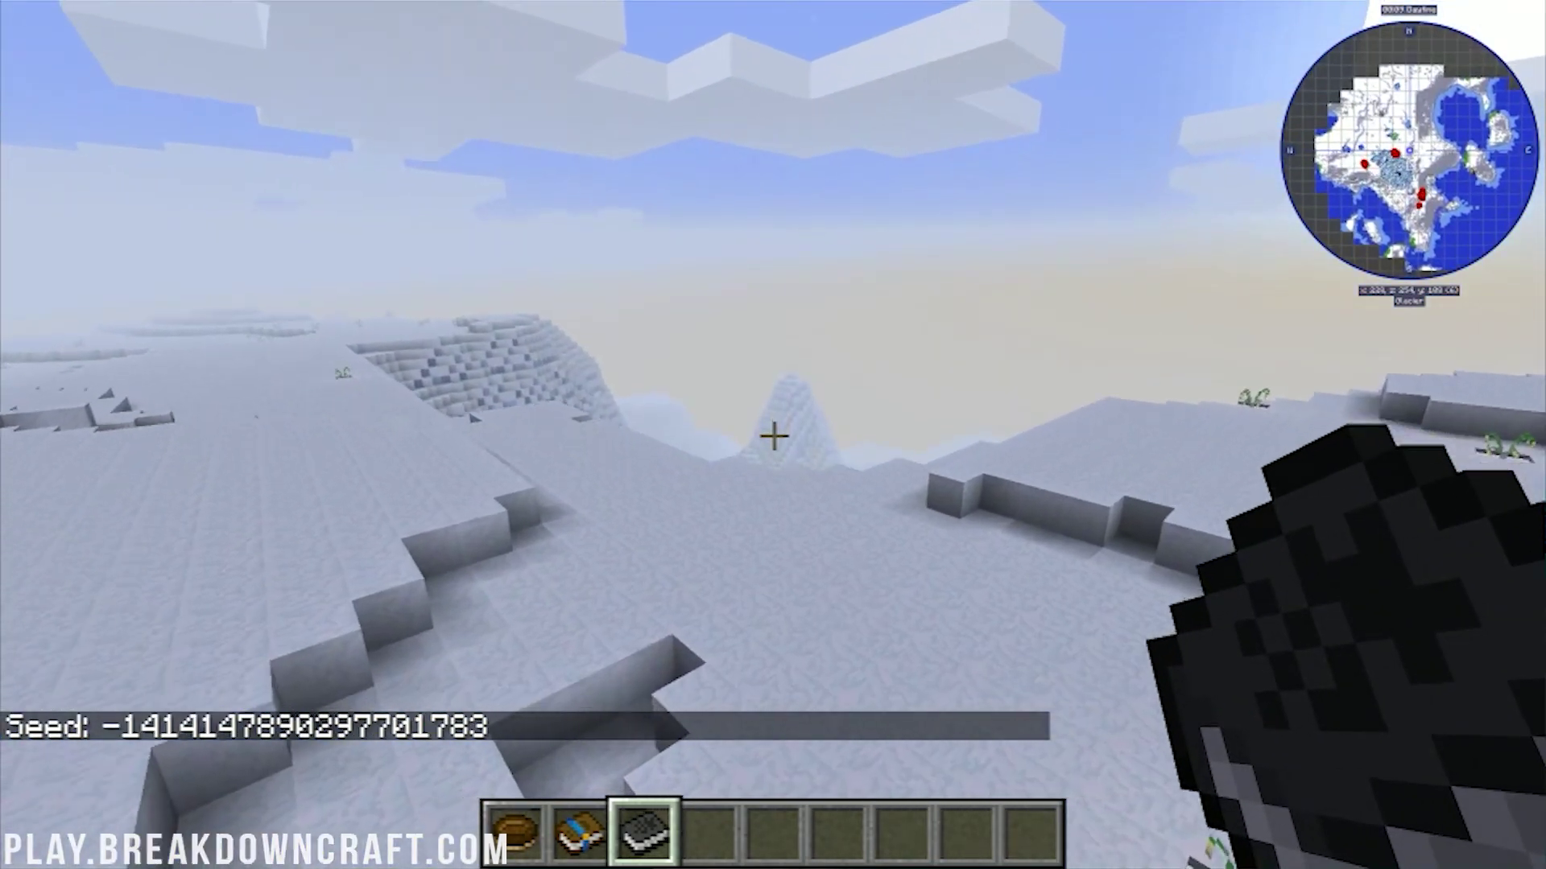
{"action": "key", "text": "w"}
{"action": "key", "text": "space"}
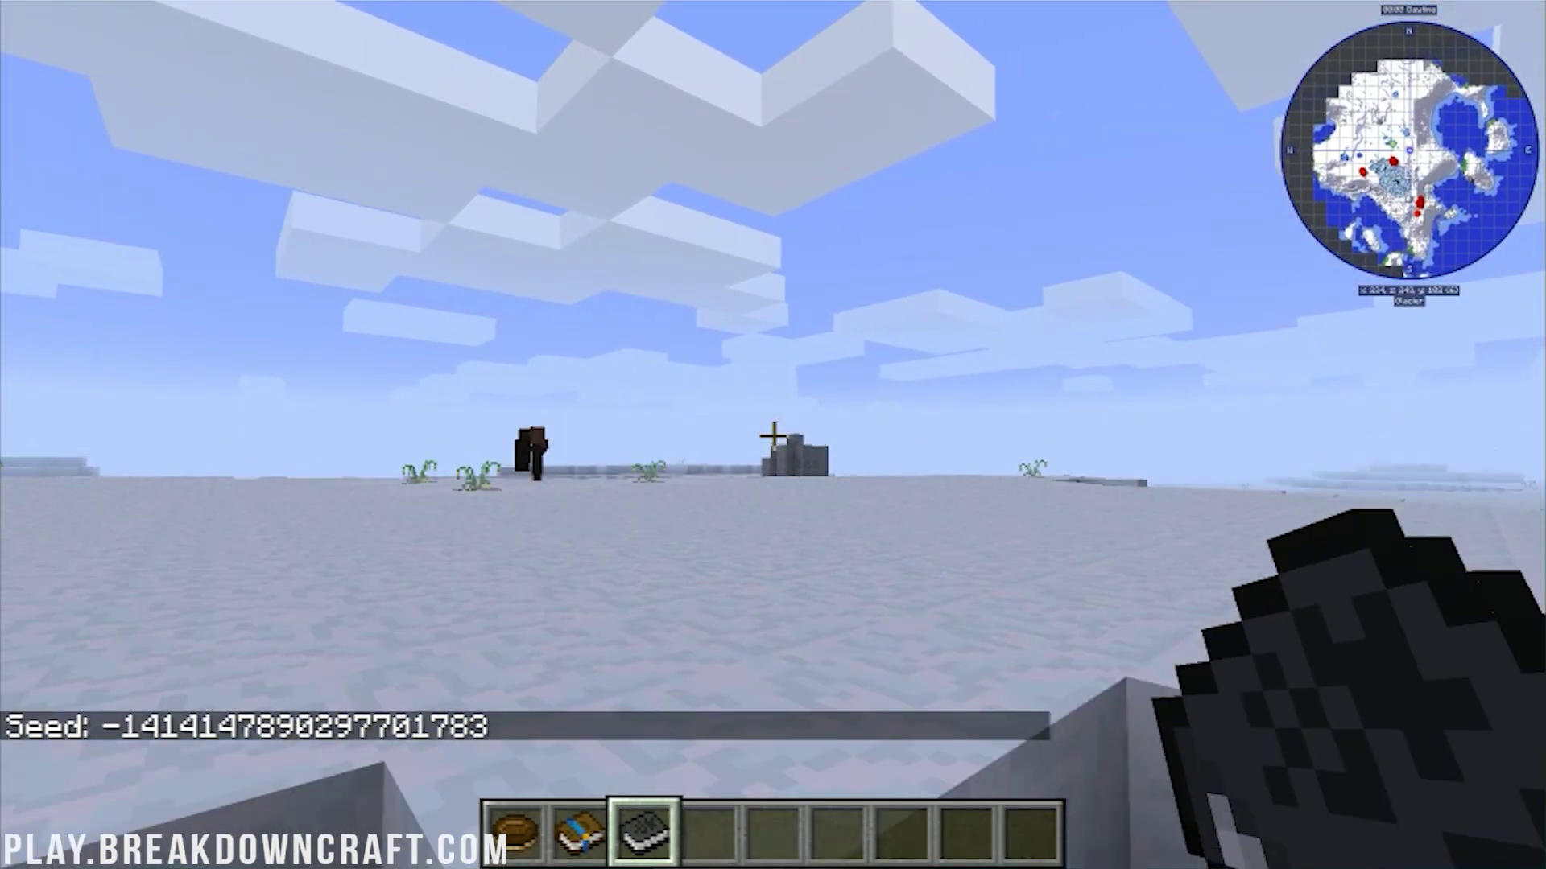
{"action": "key", "text": "w"}
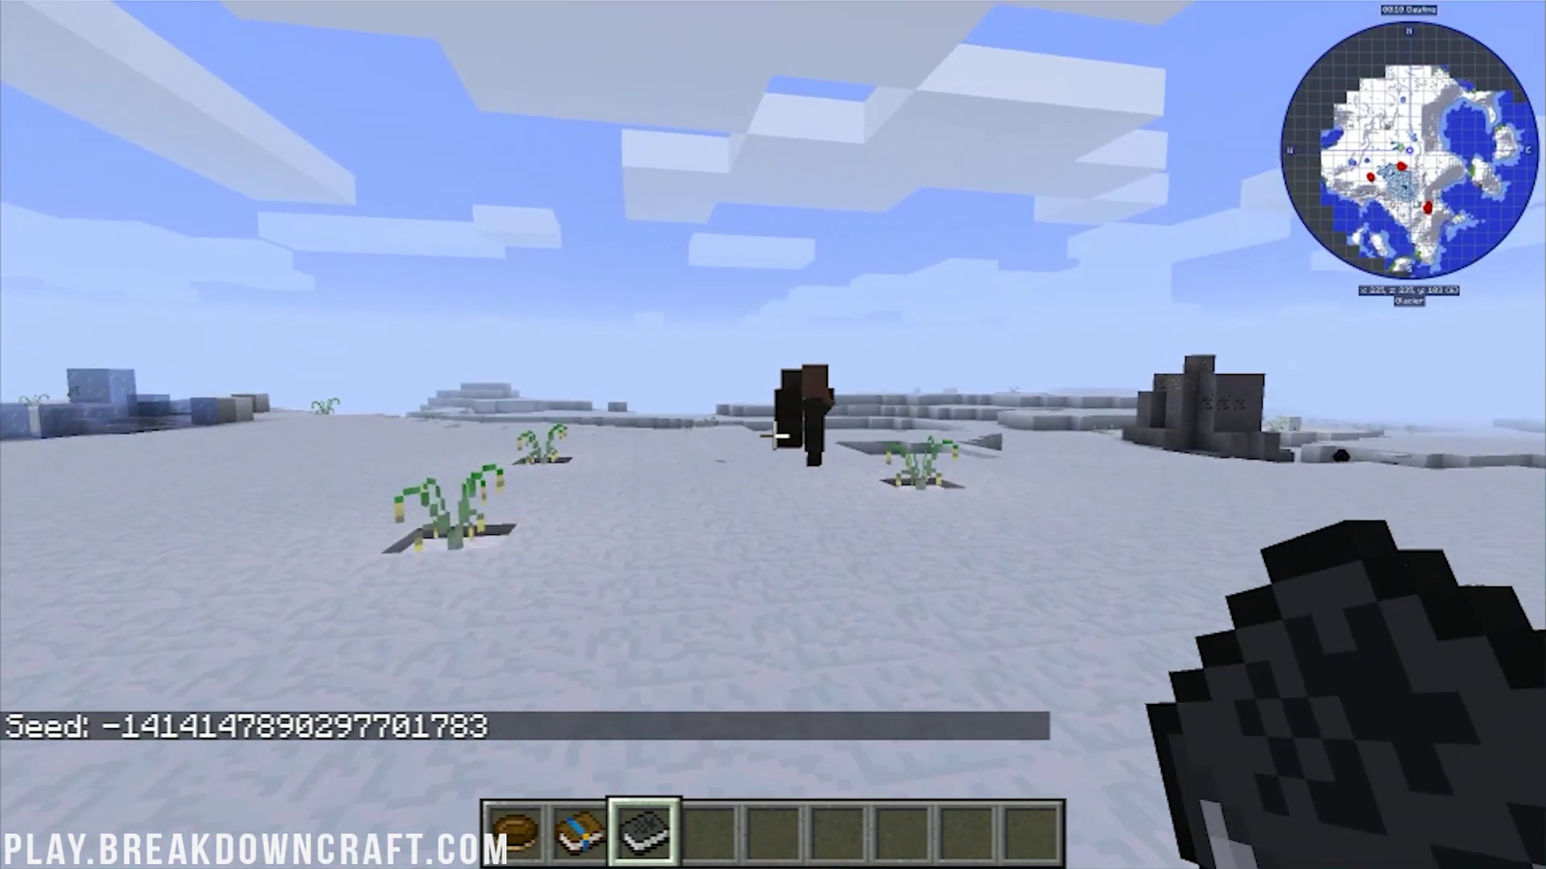
{"action": "key", "text": "w"}
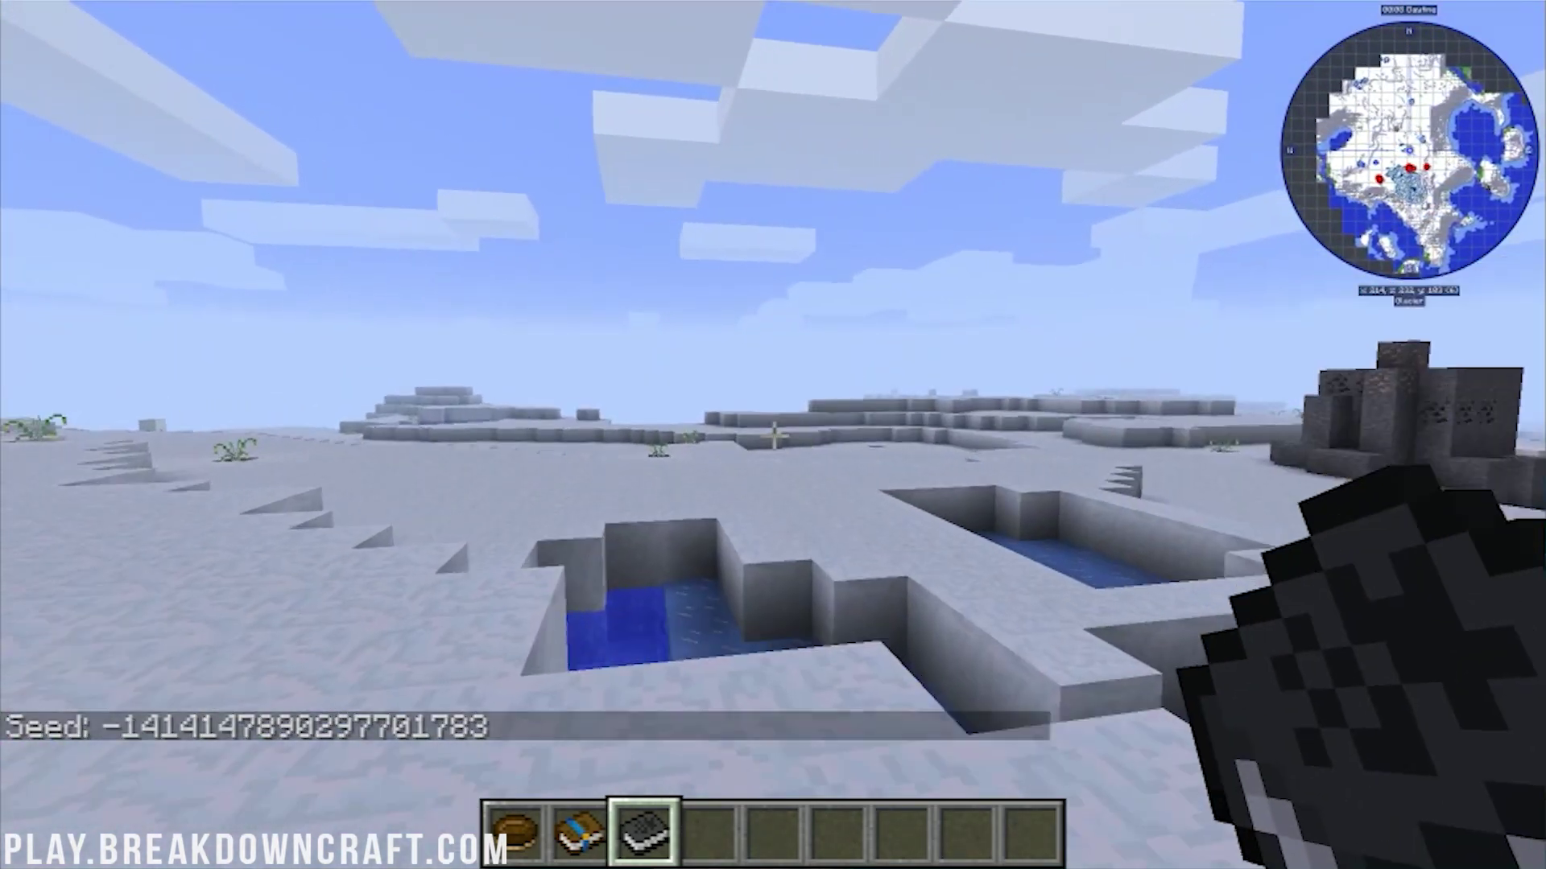
{"action": "key", "text": "w"}
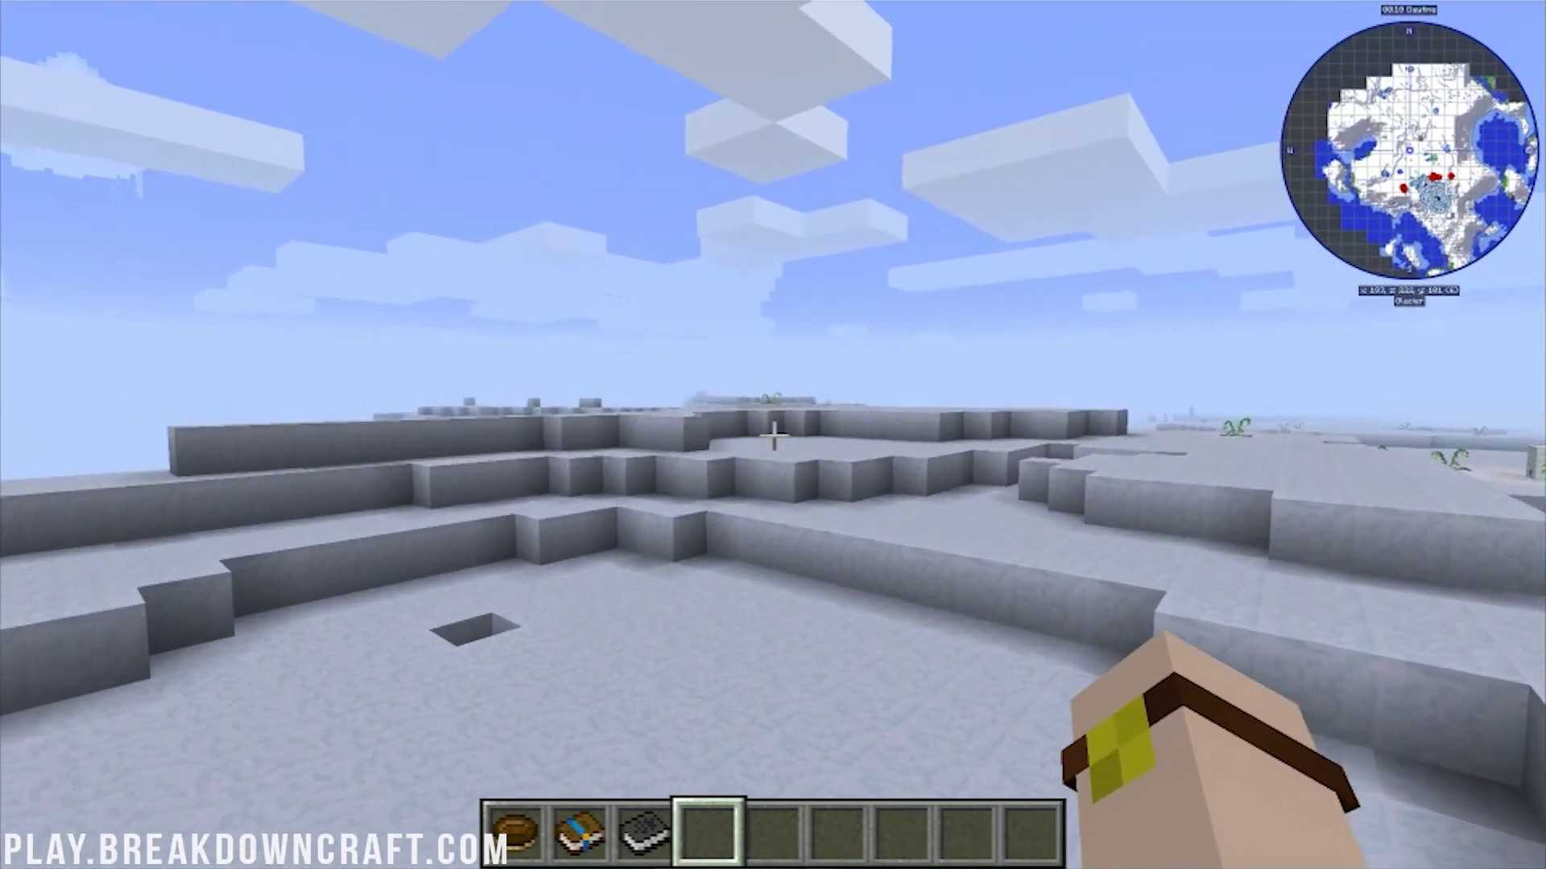
{"action": "key", "text": "w"}
{"action": "key", "text": "space"}
{"action": "key", "text": "space"}
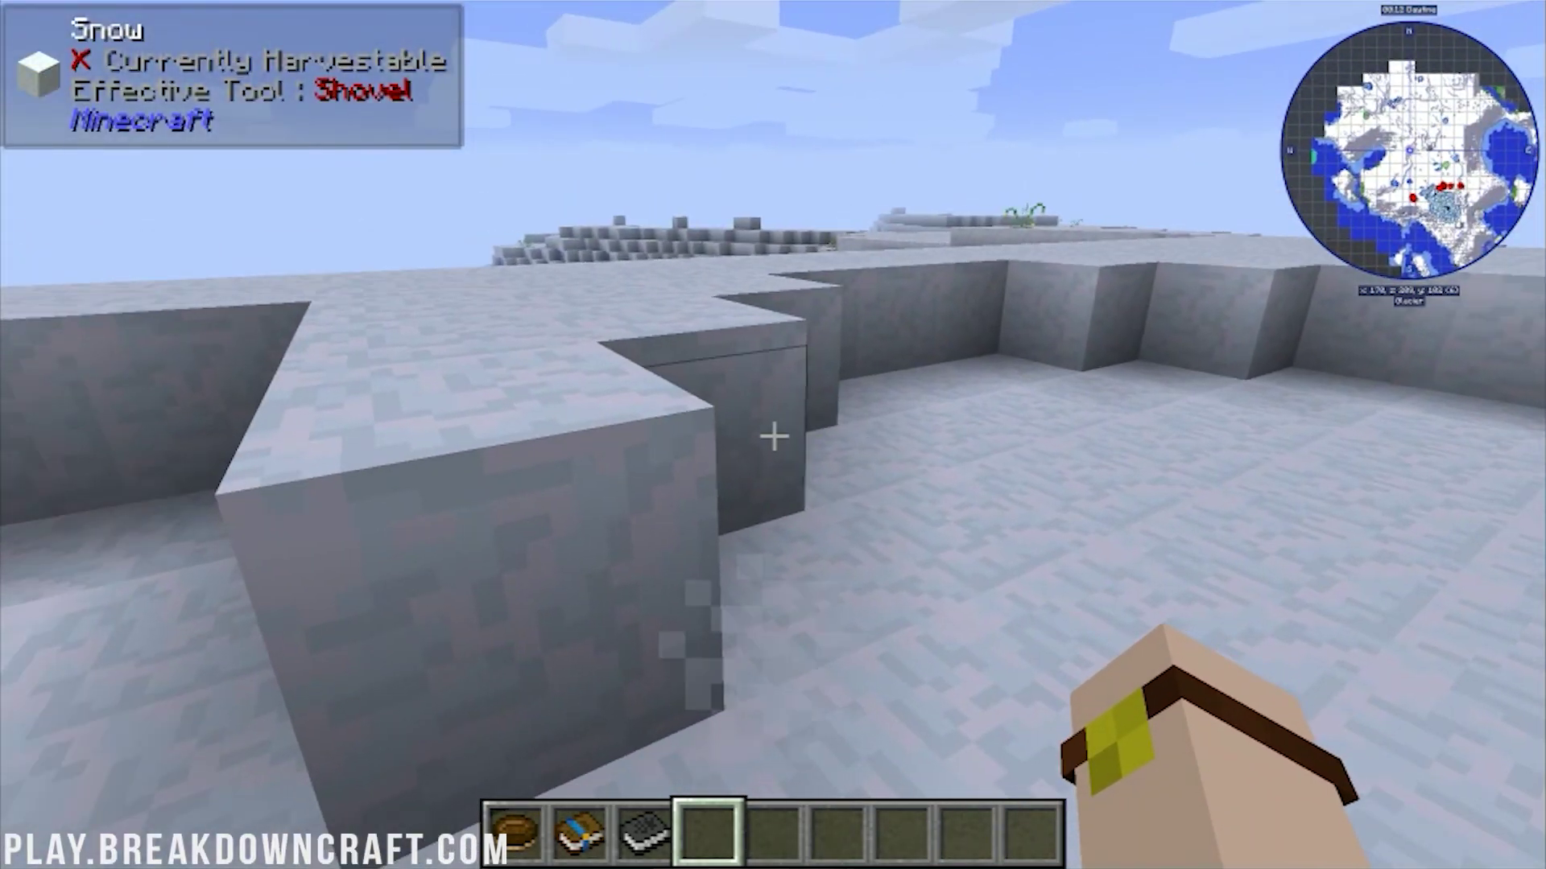
{"action": "key", "text": "w"}
{"action": "key", "text": "space"}
{"action": "key", "text": "space"}
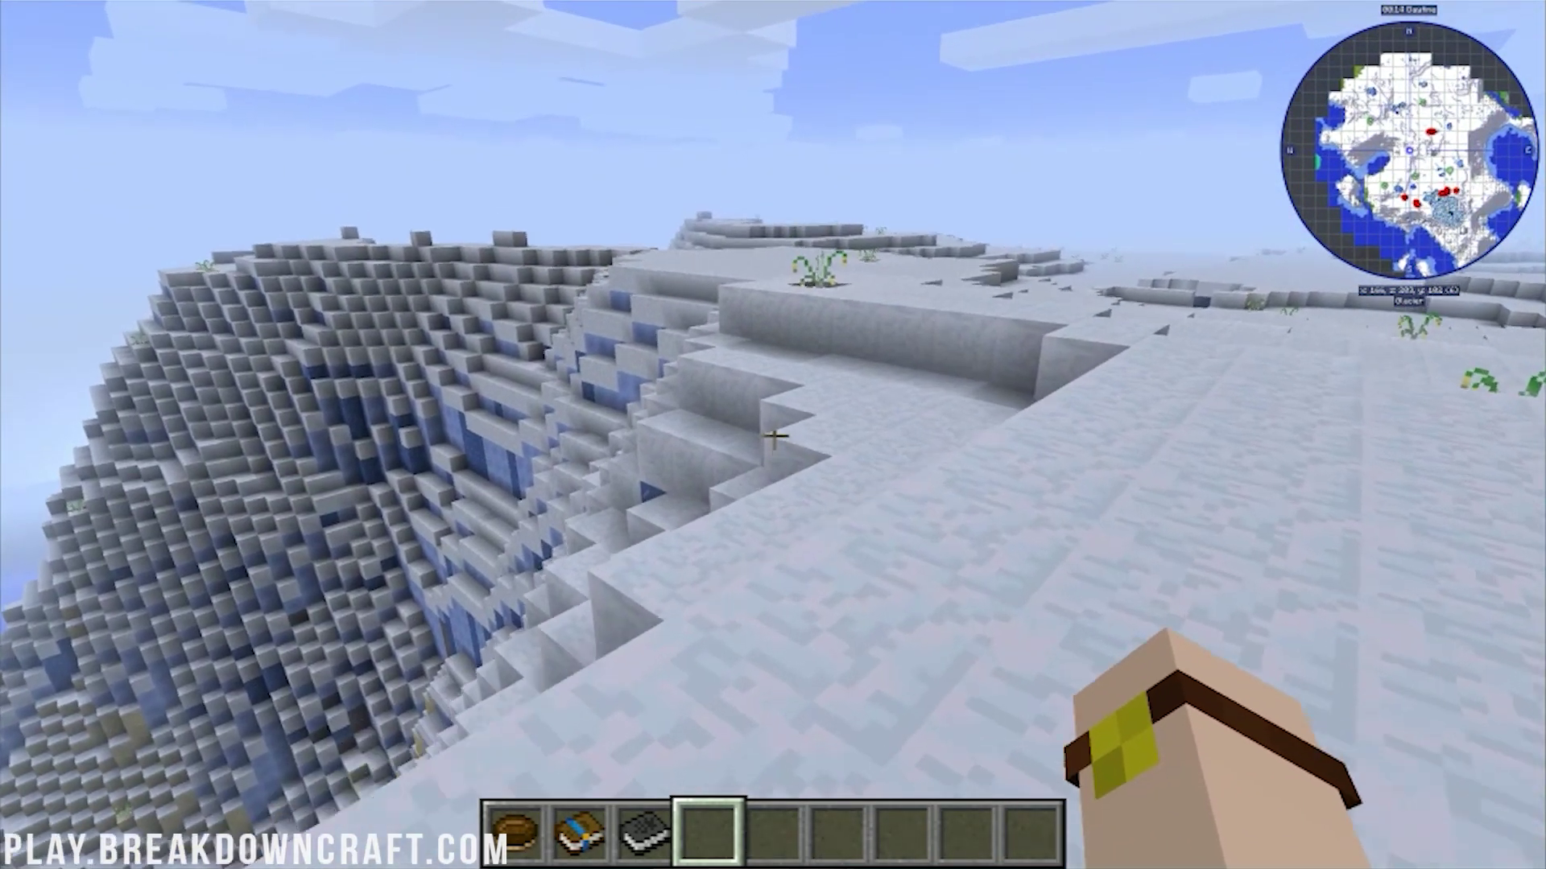
{"action": "key", "text": "w"}
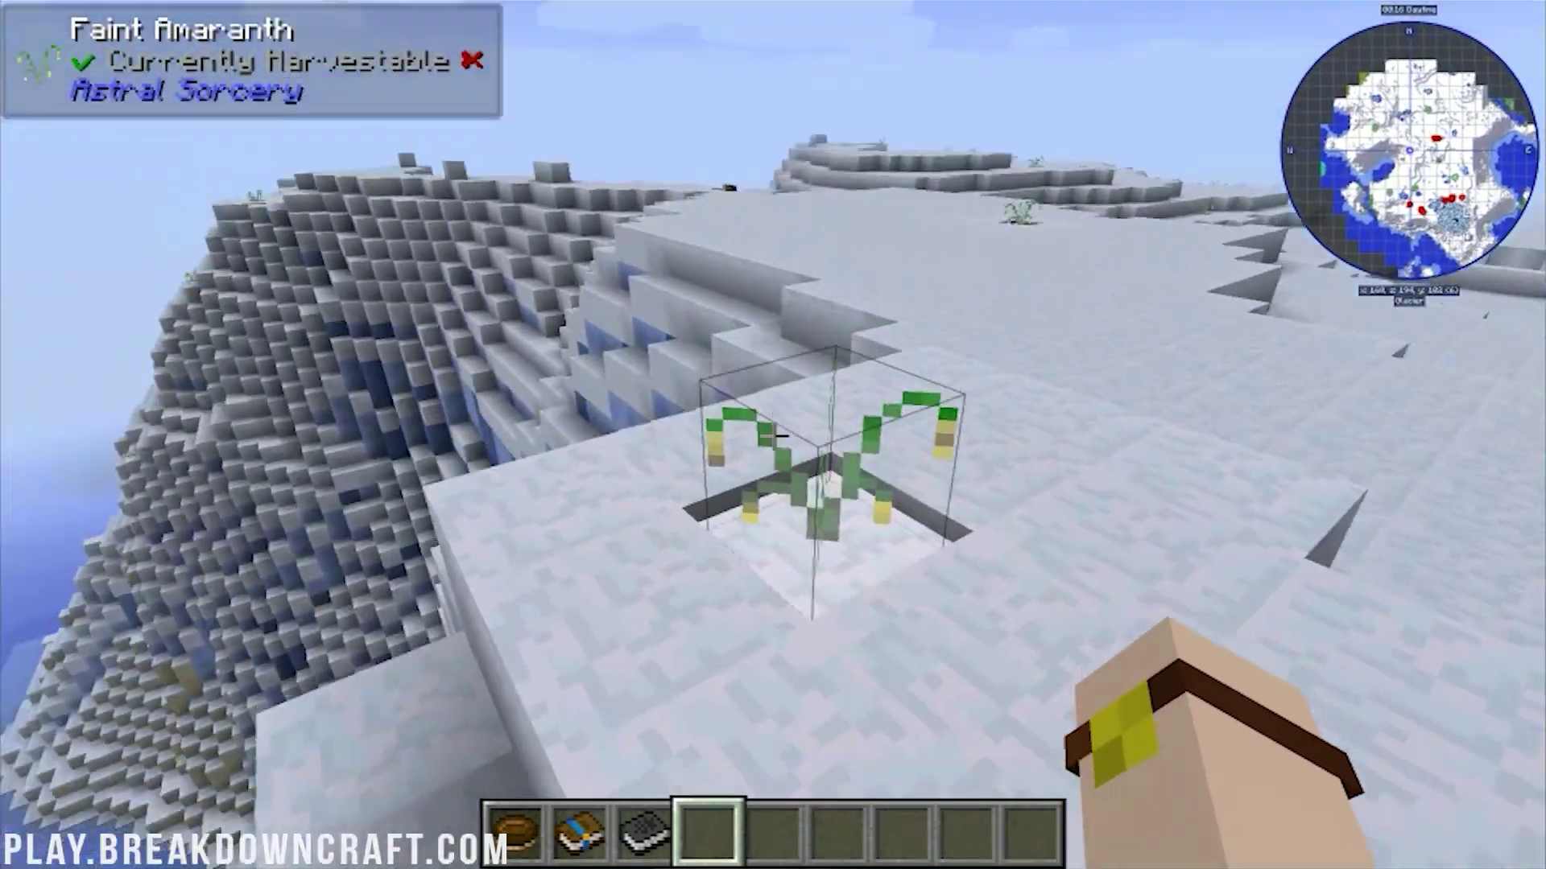
{"action": "key", "text": "space"}
{"action": "key", "text": "w"}
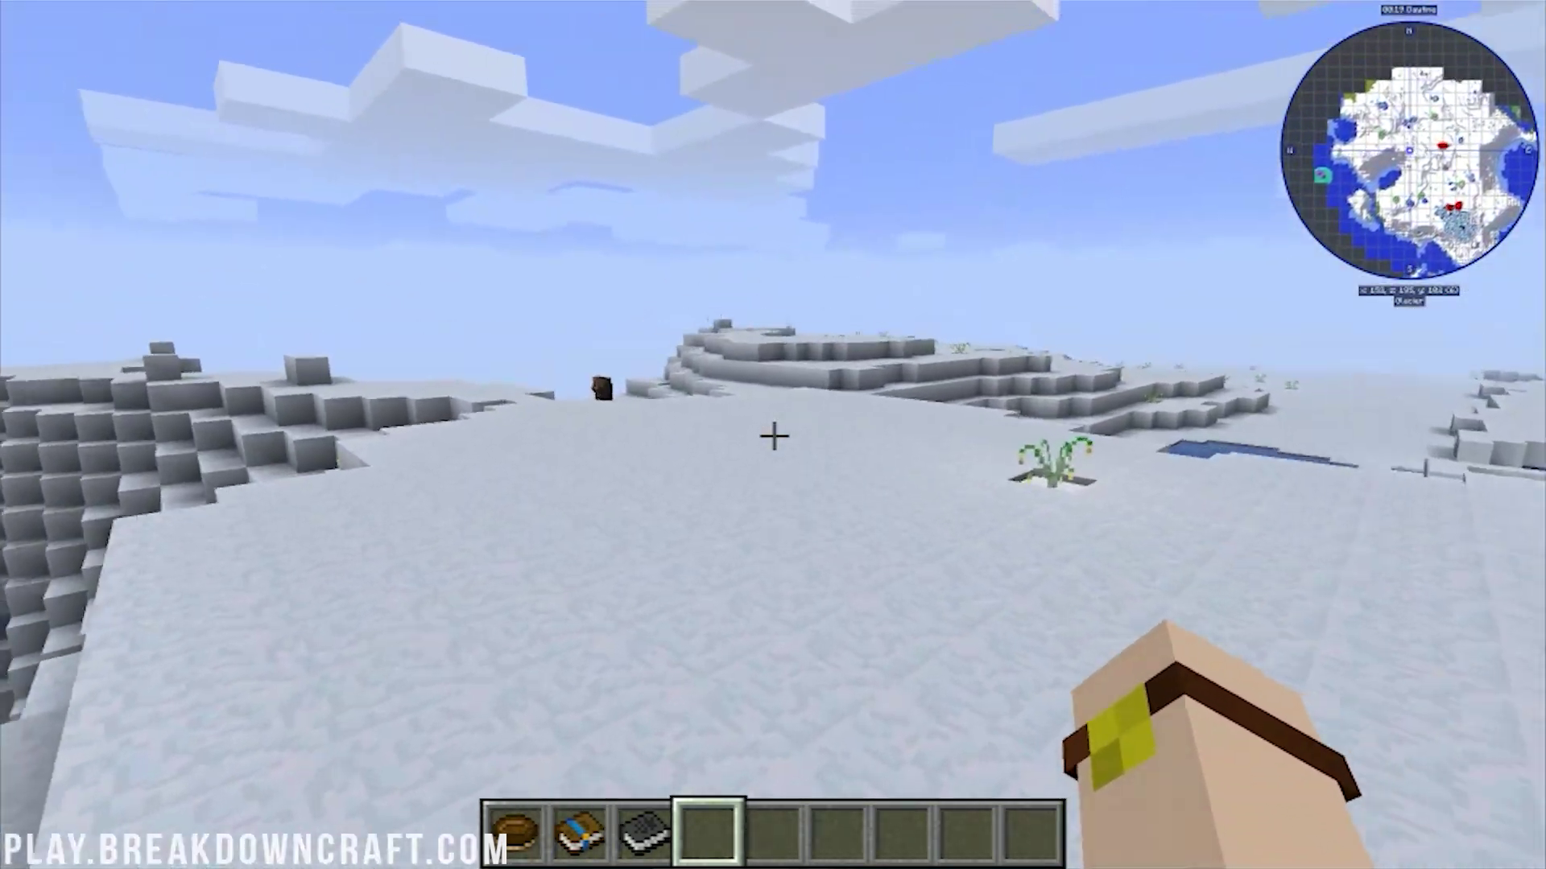
Fly off the edge of the glacier up to the floating island with purple trees, holding the Skill Book
{"action": "key", "text": "w"}
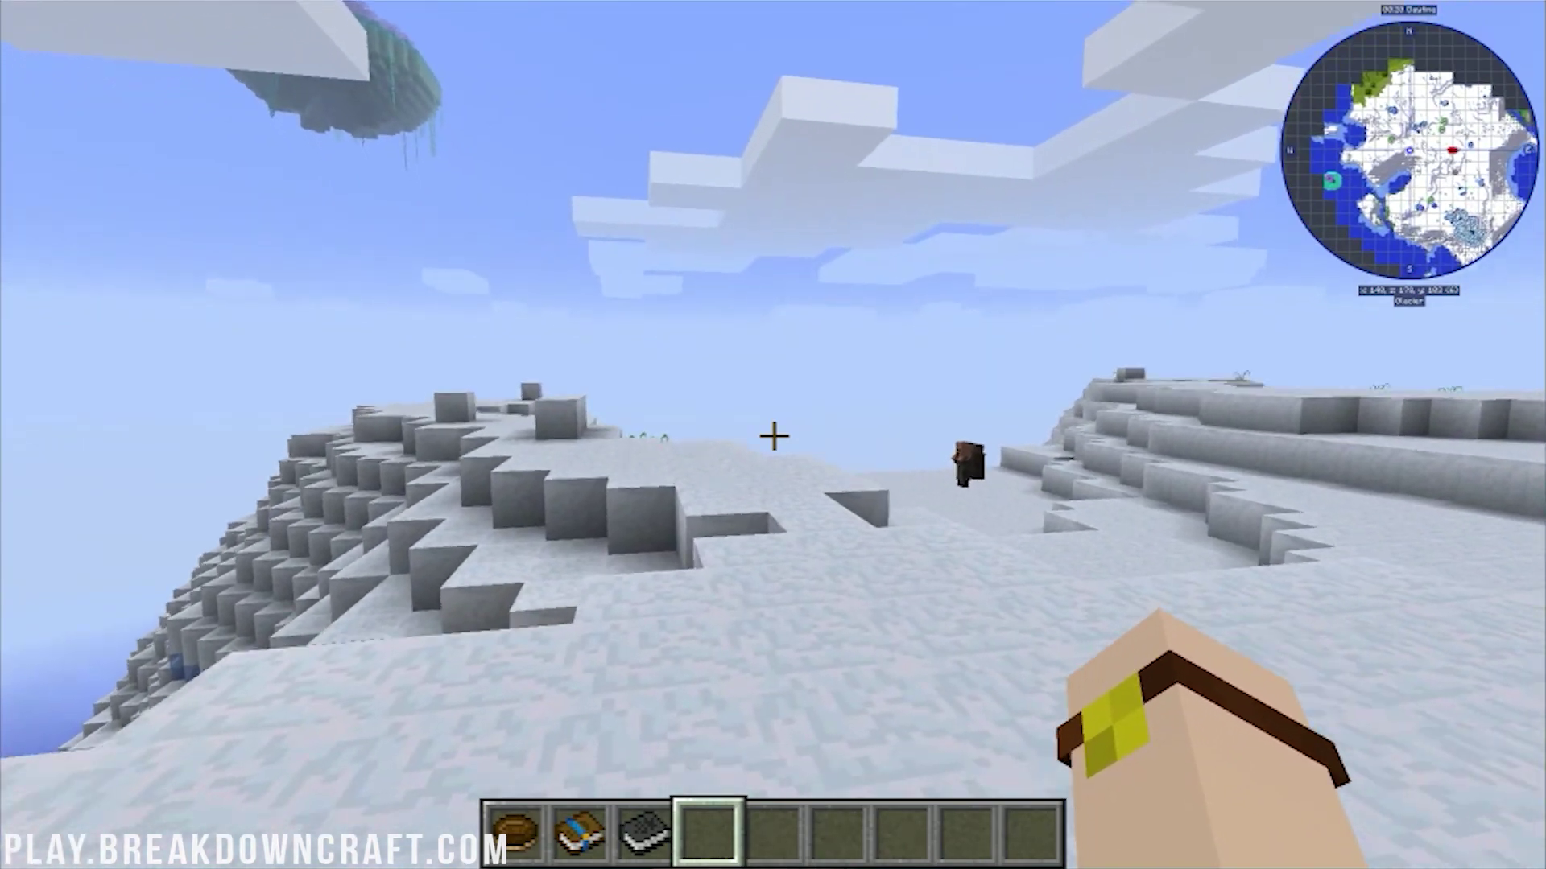
{"action": "key", "text": "w"}
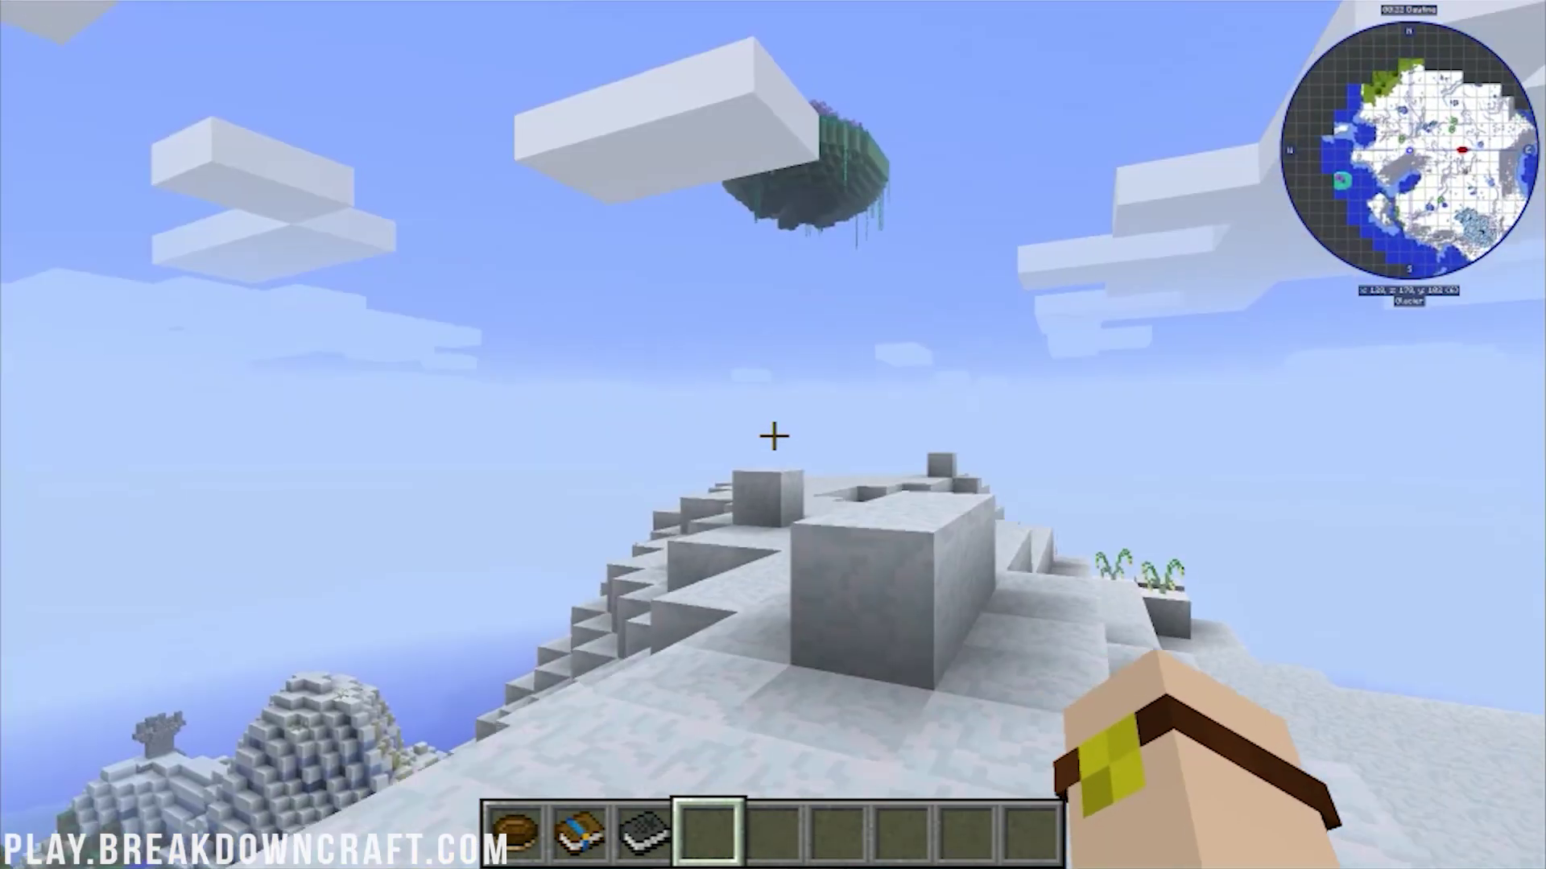
{"action": "key", "text": "w"}
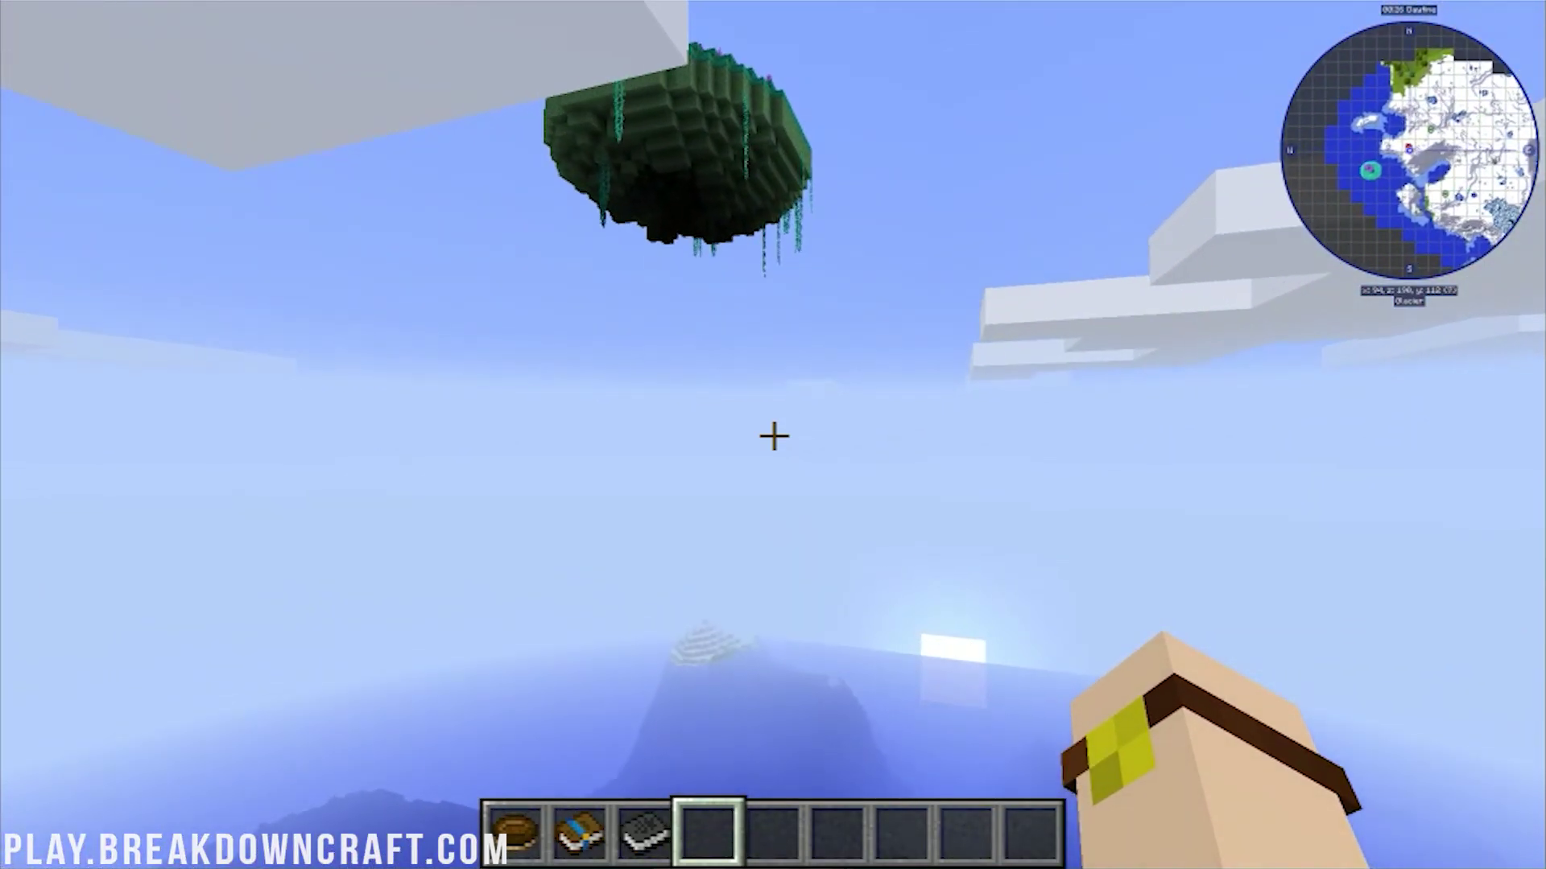
{"action": "scroll", "coordinate": [774, 436], "scroll_direction": "up", "scroll_amount": 1}
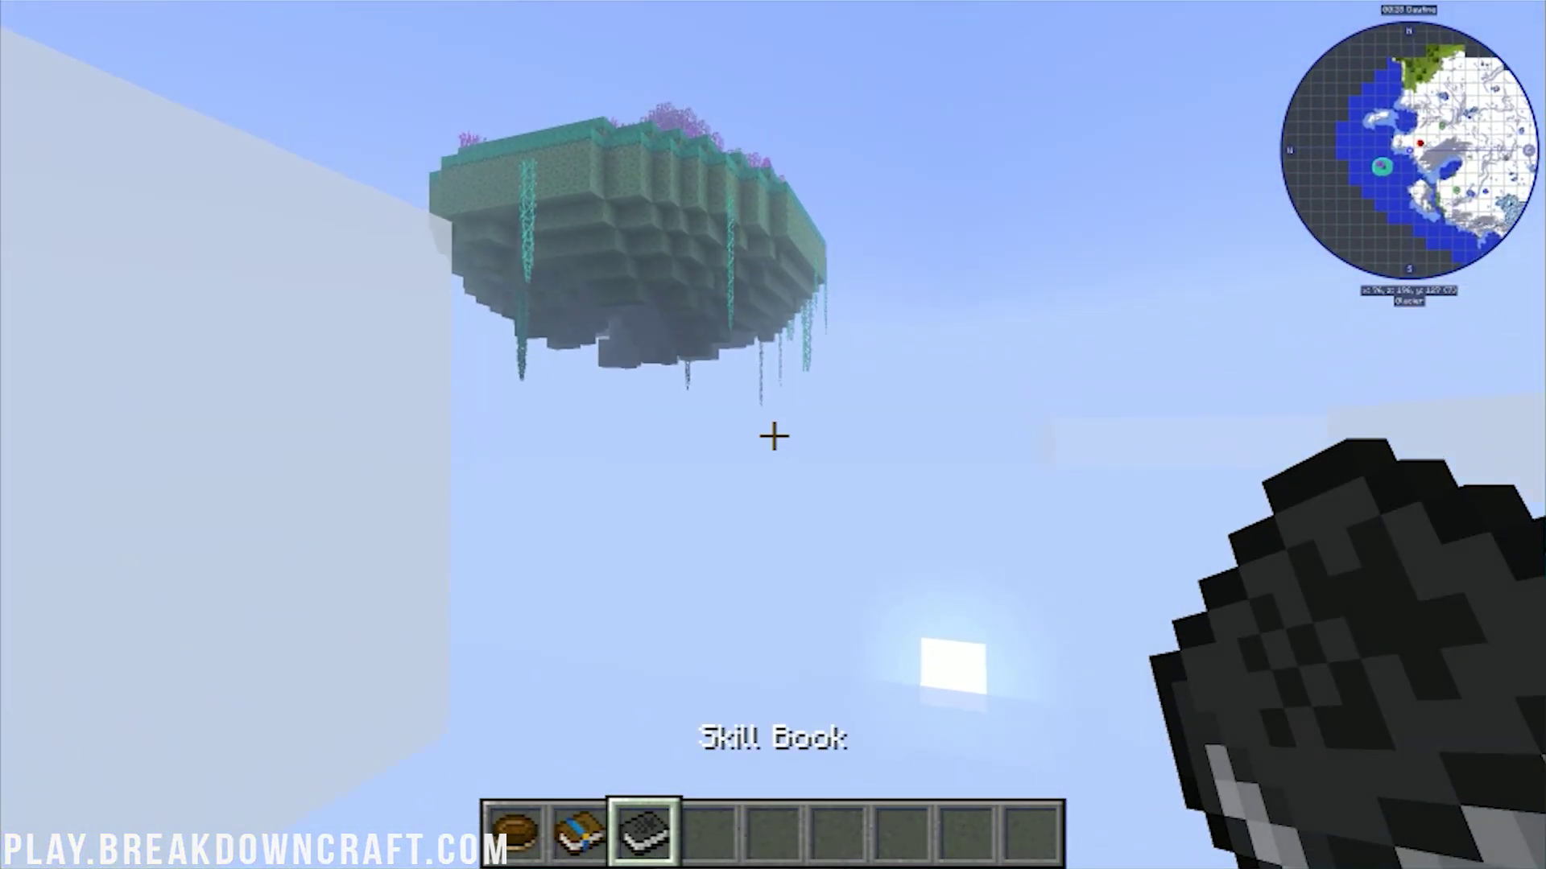
{"action": "key", "text": "w"}
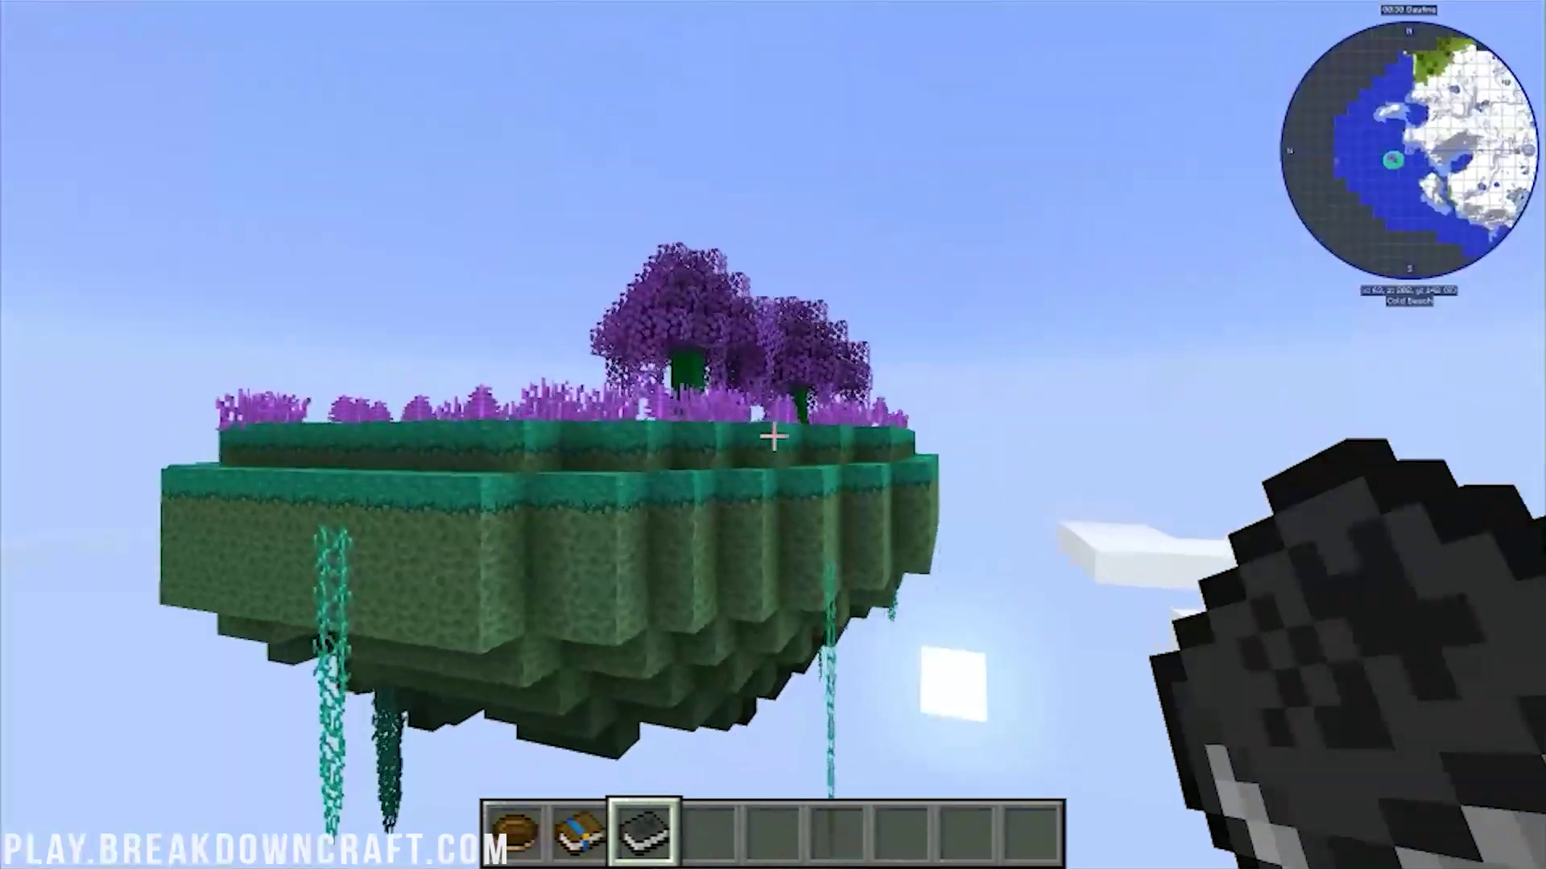
Open the Quest Book and look around the main quest tree, viewing the "So pretty..." quest
{"action": "scroll", "coordinate": [774, 436], "scroll_direction": "up", "scroll_amount": 1}
{"action": "right_click", "coordinate": [773, 436]}
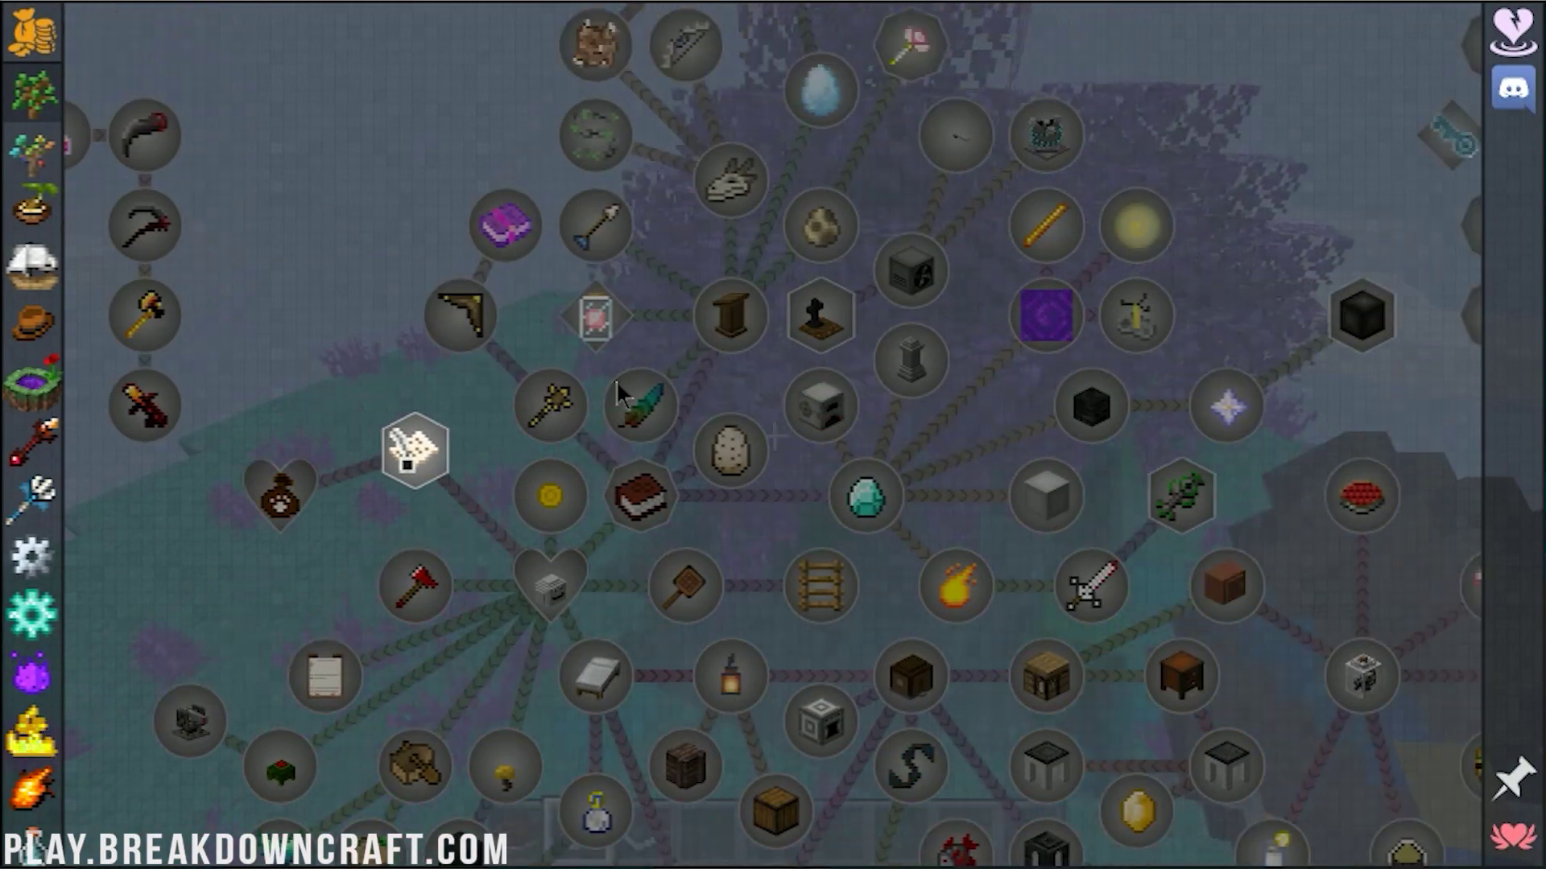
{"action": "left_click_drag", "start_coordinate": [616, 379], "coordinate": [451, 137]}
{"action": "left_click", "coordinate": [721, 539]}
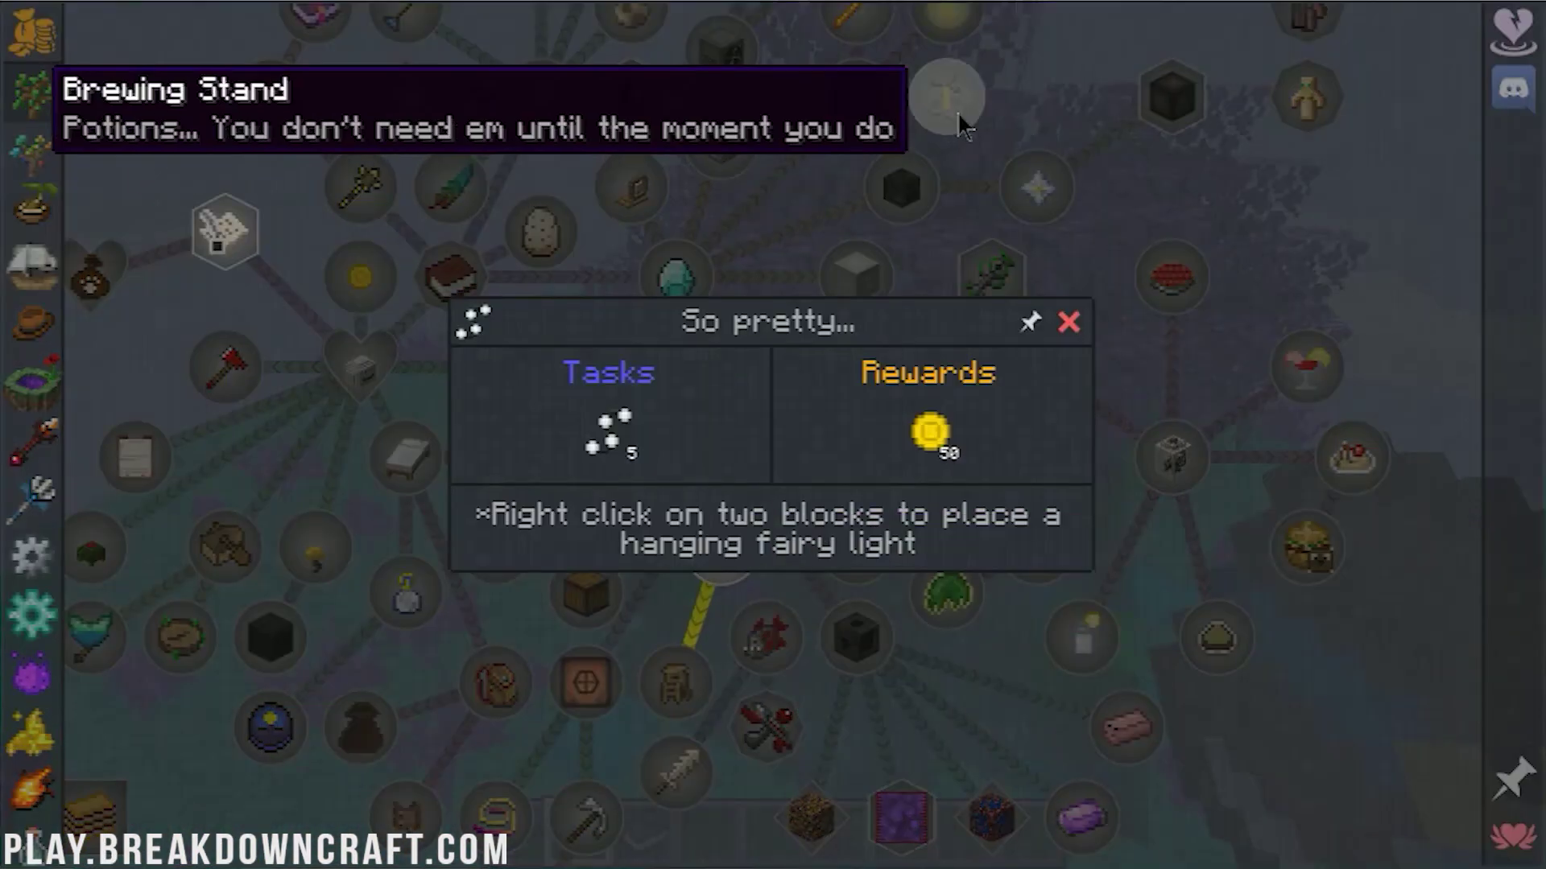
{"action": "left_click", "coordinate": [862, 199]}
{"action": "left_click_drag", "start_coordinate": [517, 409], "coordinate": [1054, 513]}
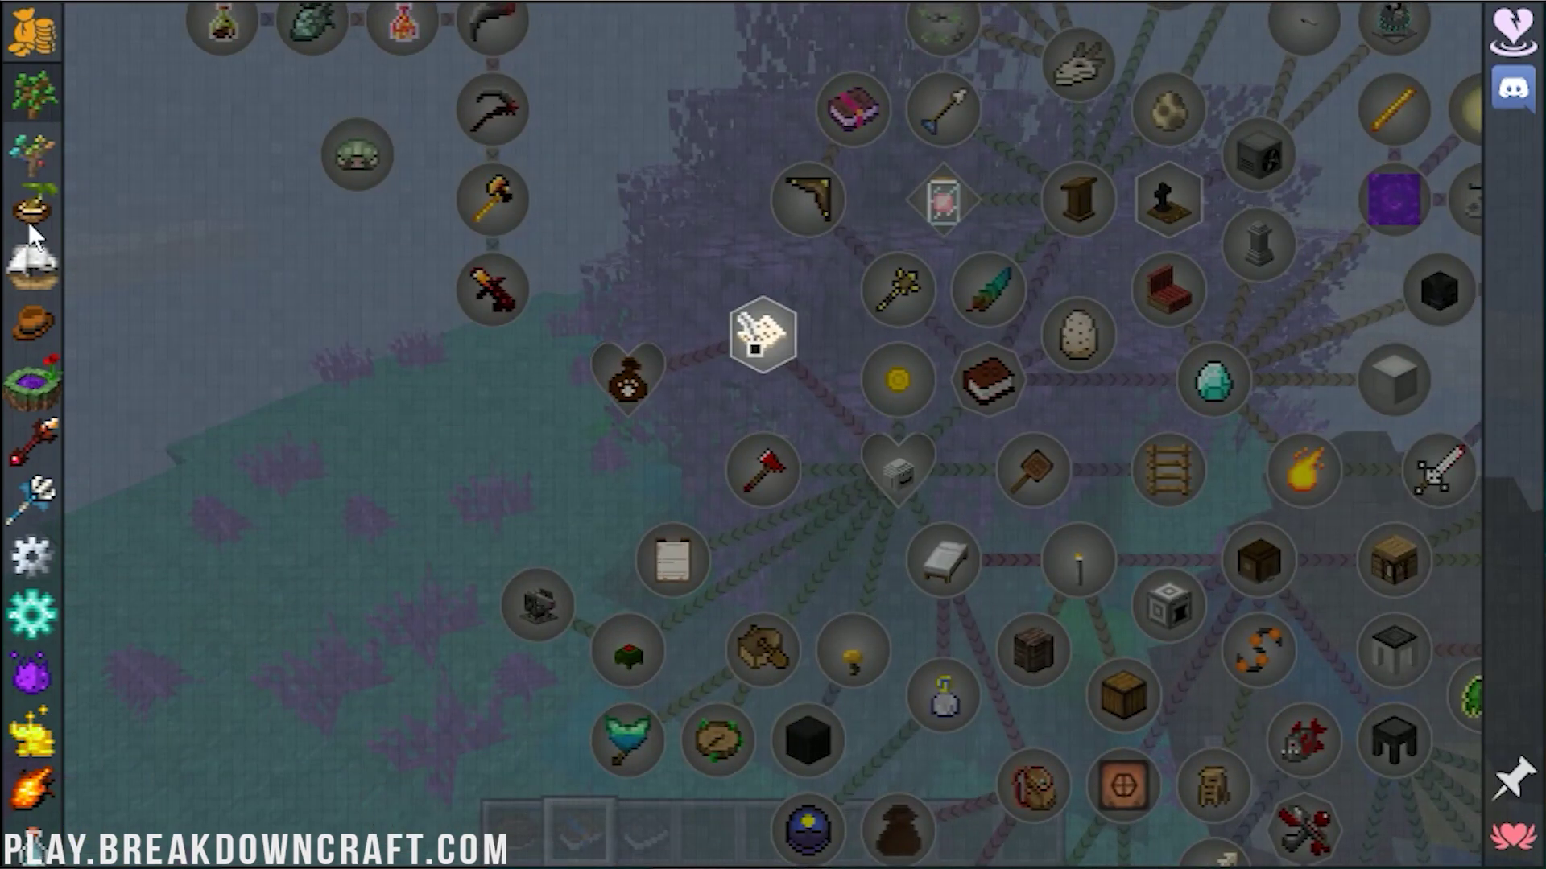
Look through the food and farming quests and the Dimensions chapter, view the Naga Scale quest, and close the Quest Book
{"action": "left_click", "coordinate": [164, 234]}
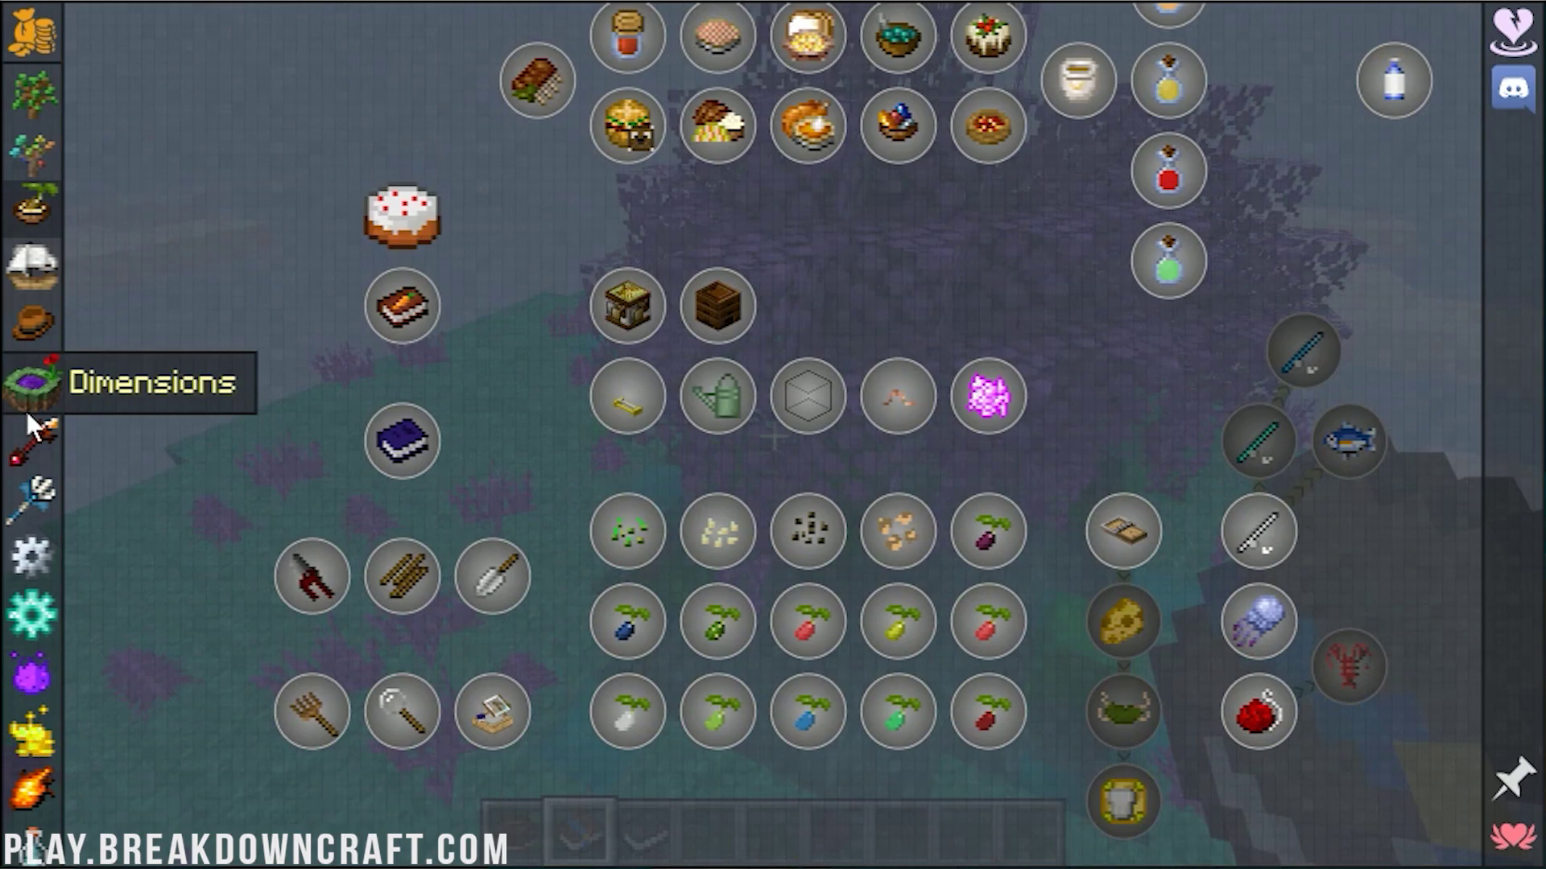
{"action": "left_click", "coordinate": [28, 412]}
{"action": "left_click_drag", "start_coordinate": [717, 478], "coordinate": [476, 196]}
{"action": "left_click_drag", "start_coordinate": [576, 399], "coordinate": [486, 206]}
{"action": "left_click", "coordinate": [596, 320]}
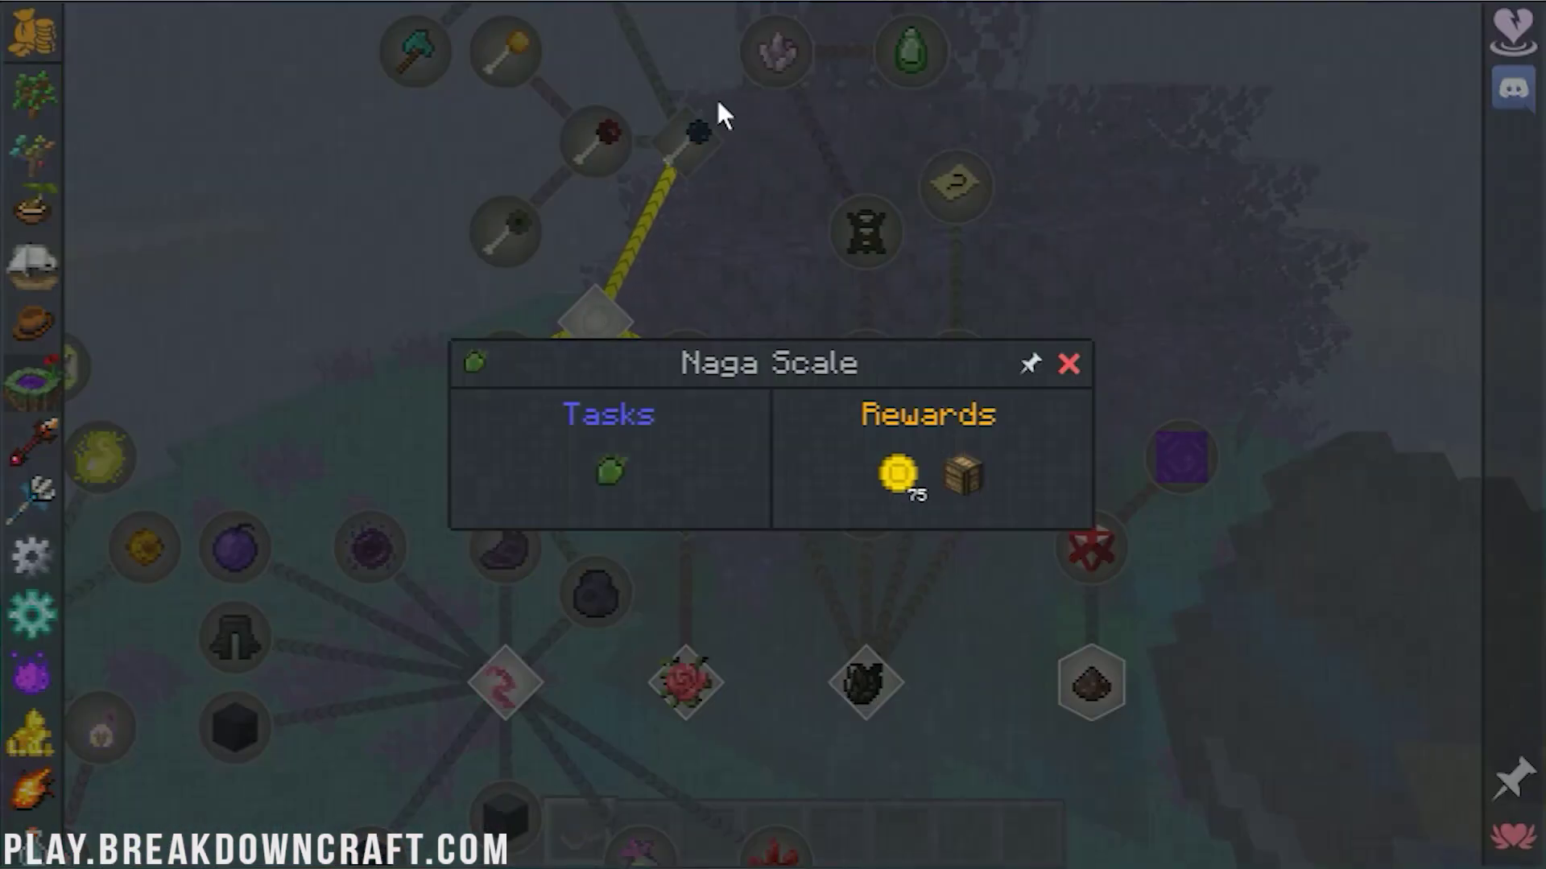
{"action": "left_click", "coordinate": [718, 101]}
{"action": "left_click_drag", "start_coordinate": [811, 230], "coordinate": [1004, 5]}
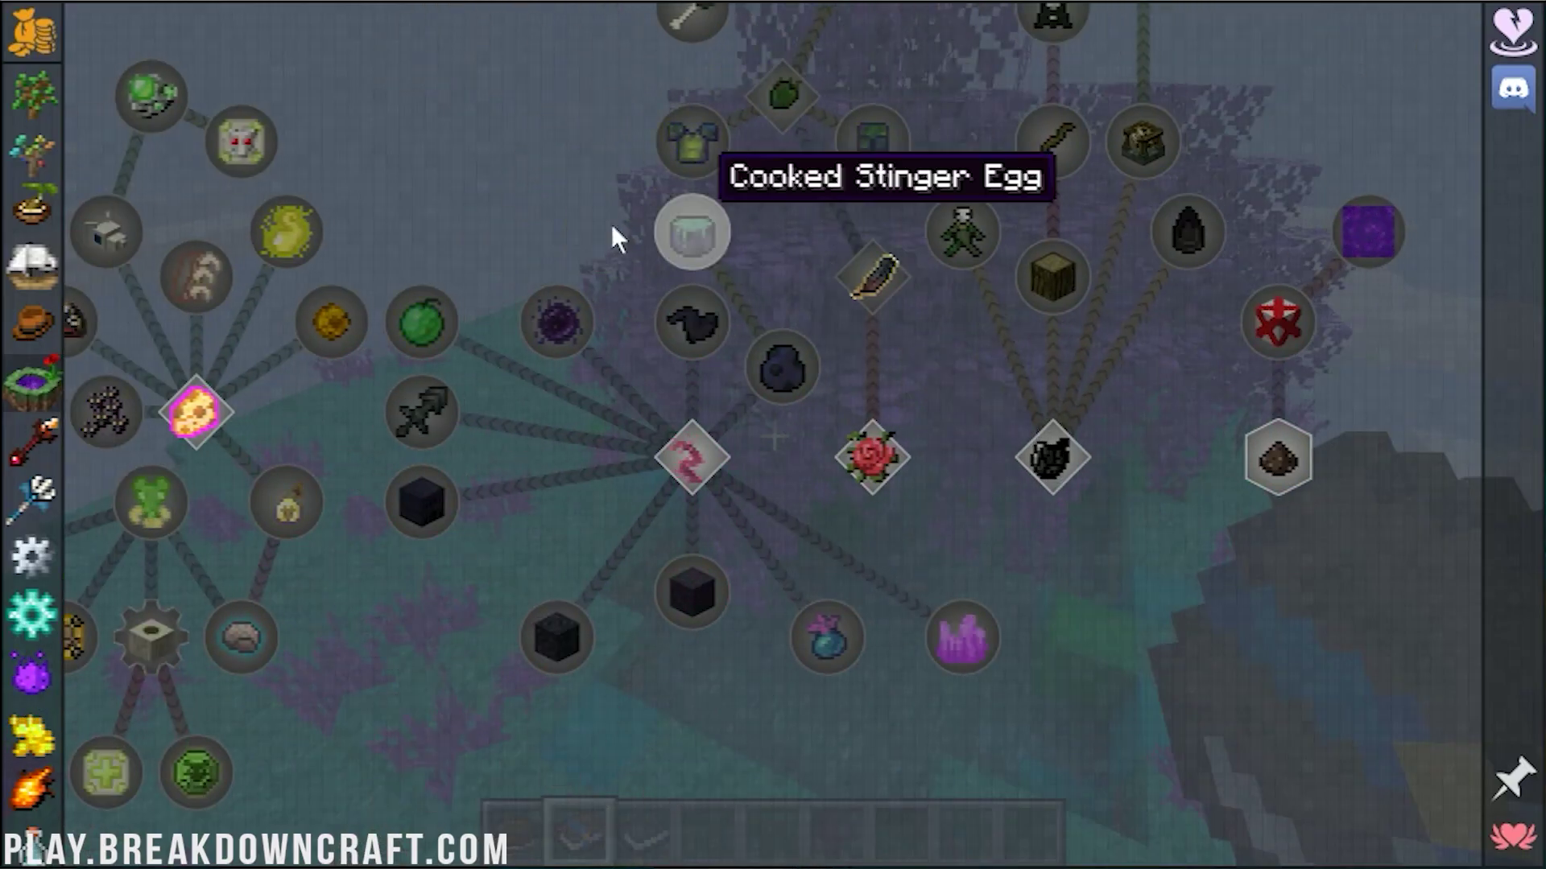
{"action": "key", "text": "Escape"}
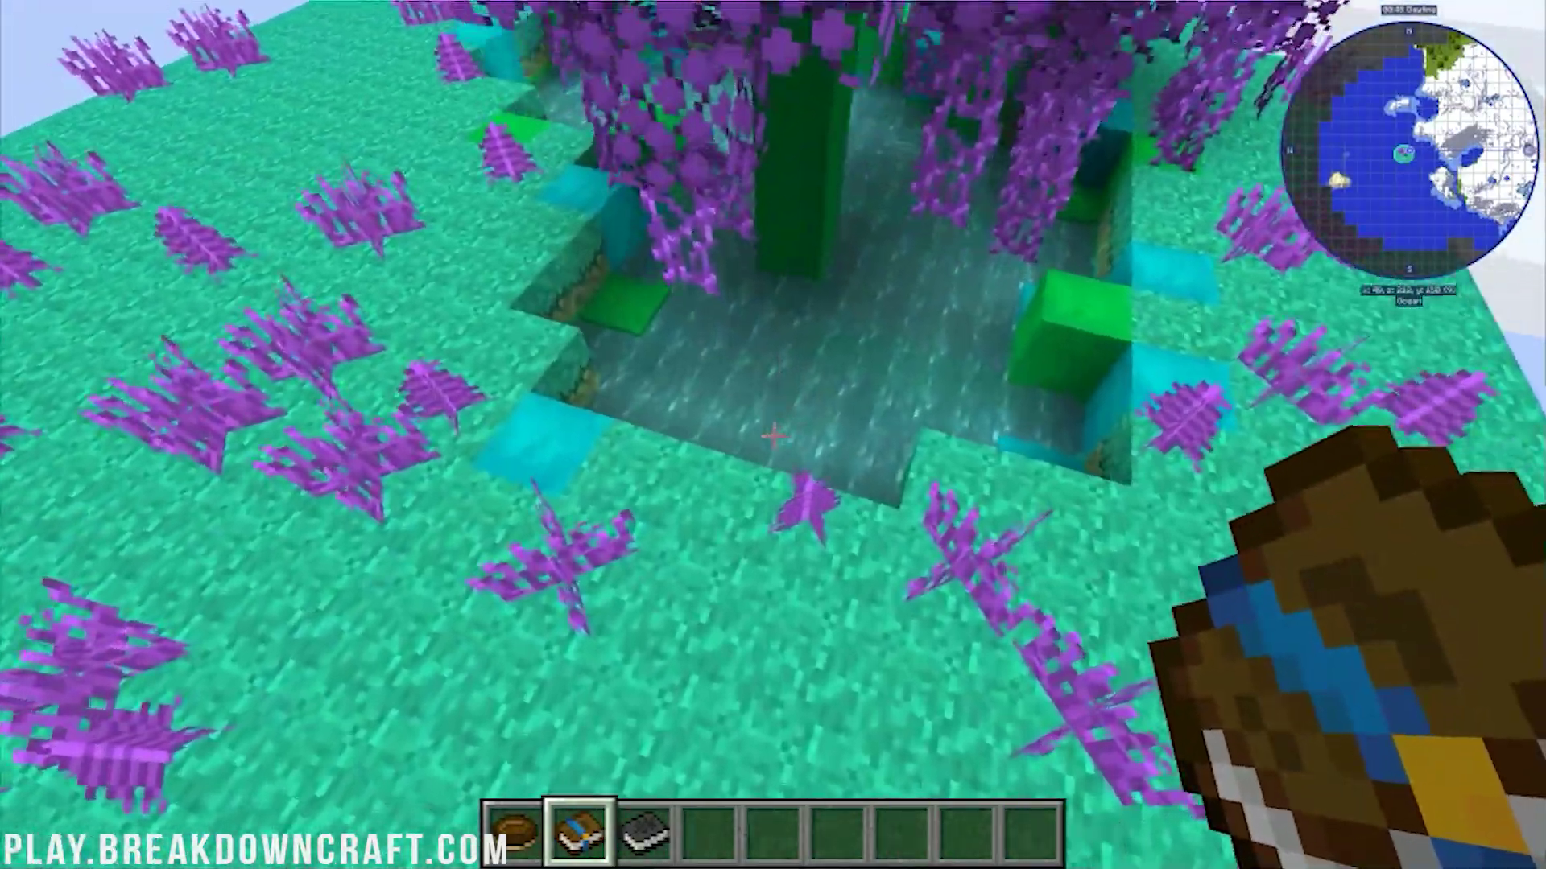
Fly from the floating island across the ocean to the pirate ship and come down to its deck
{"action": "key", "text": "w"}
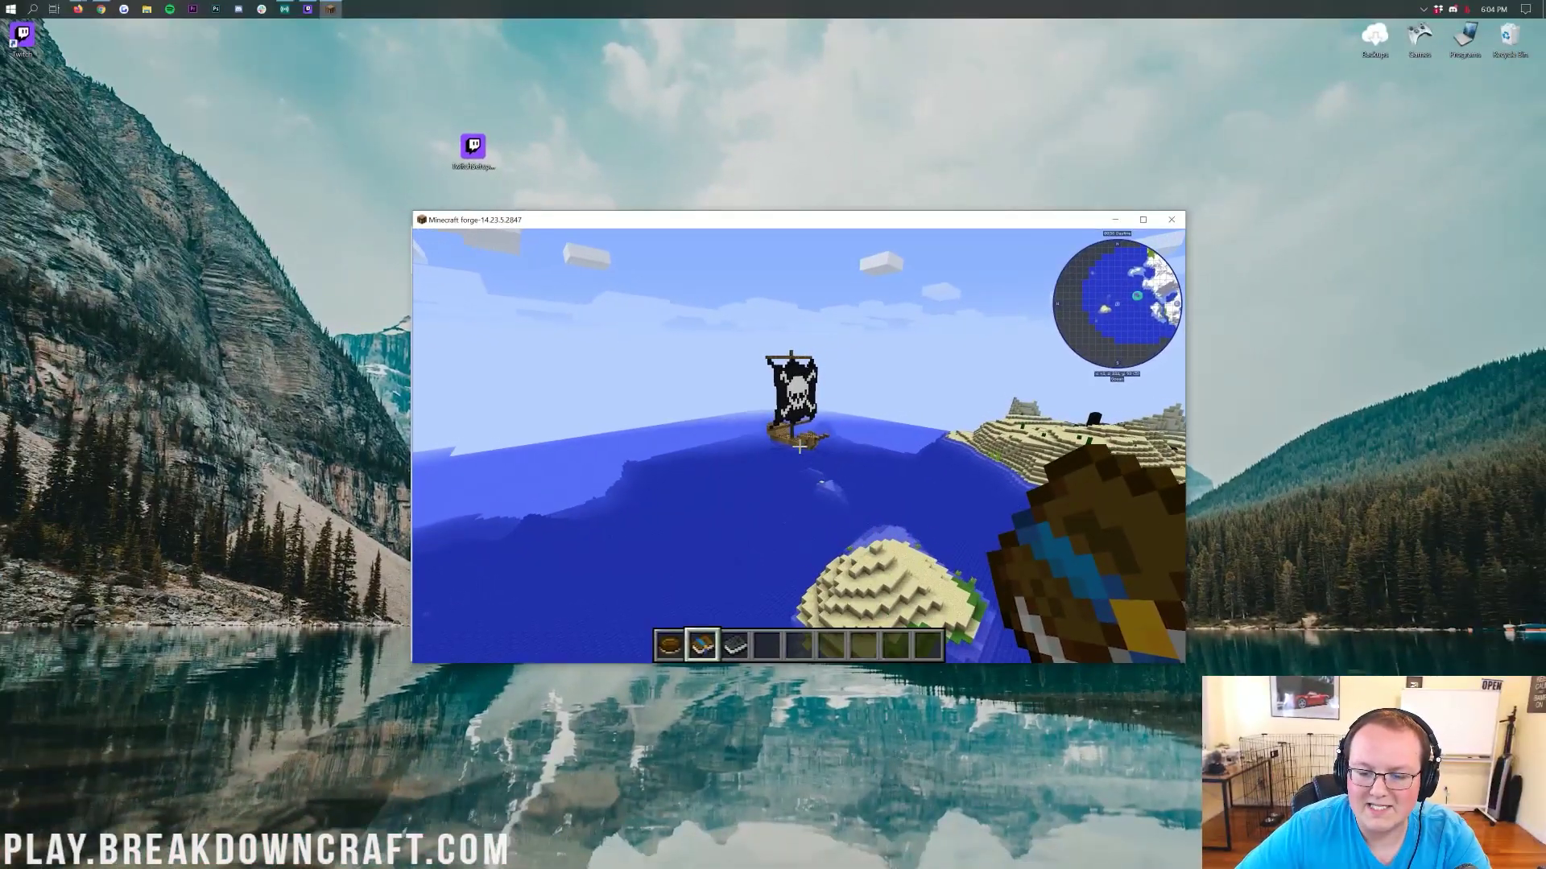
{"action": "key", "text": "w"}
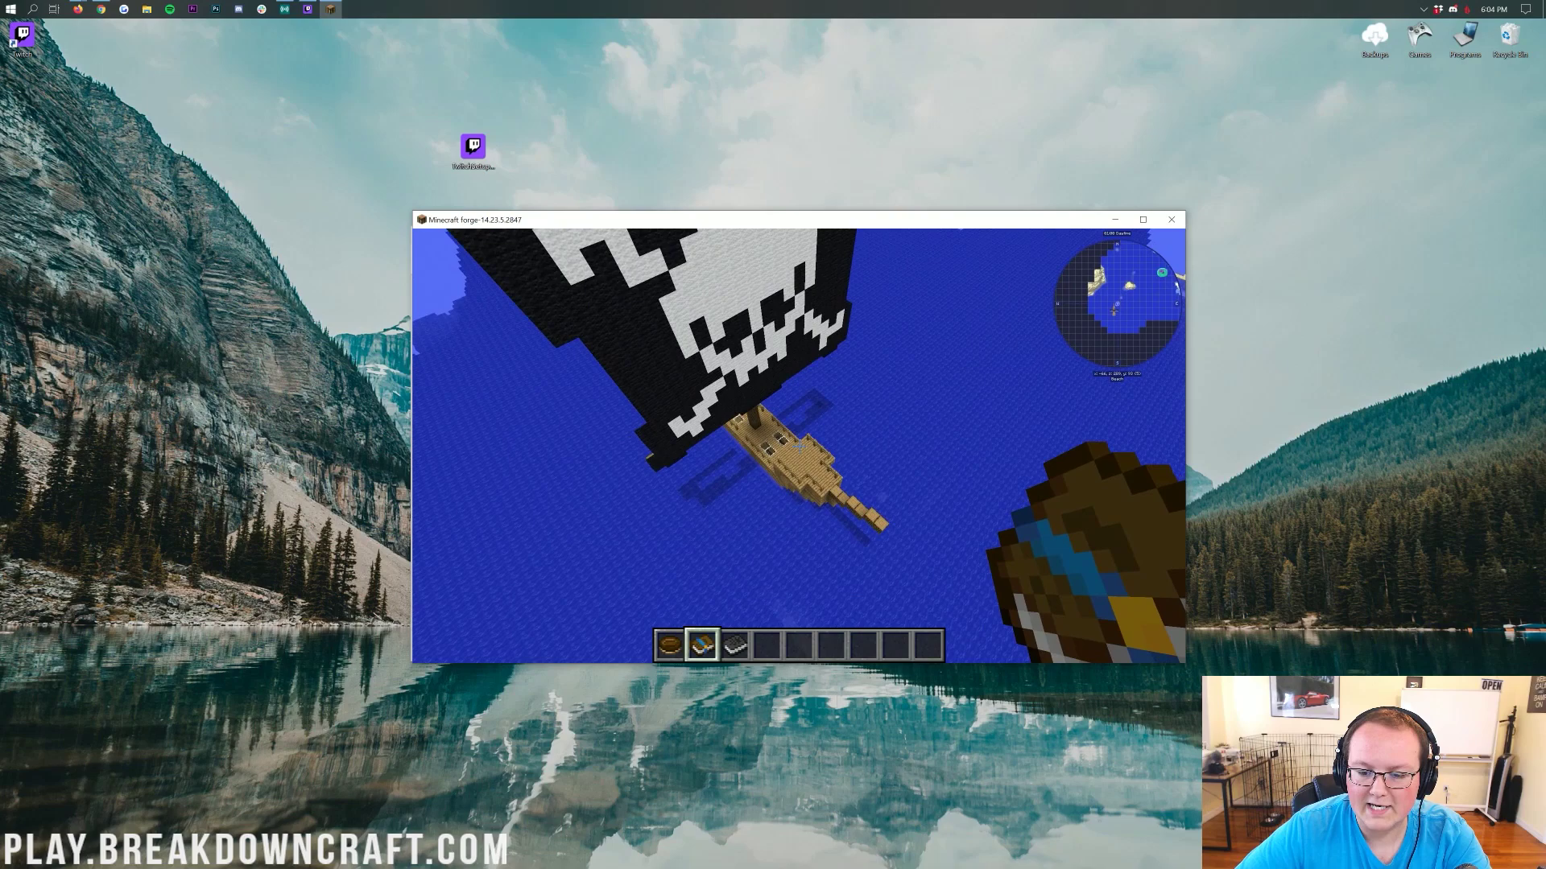
{"action": "key", "text": "1"}
{"action": "key", "text": "2"}
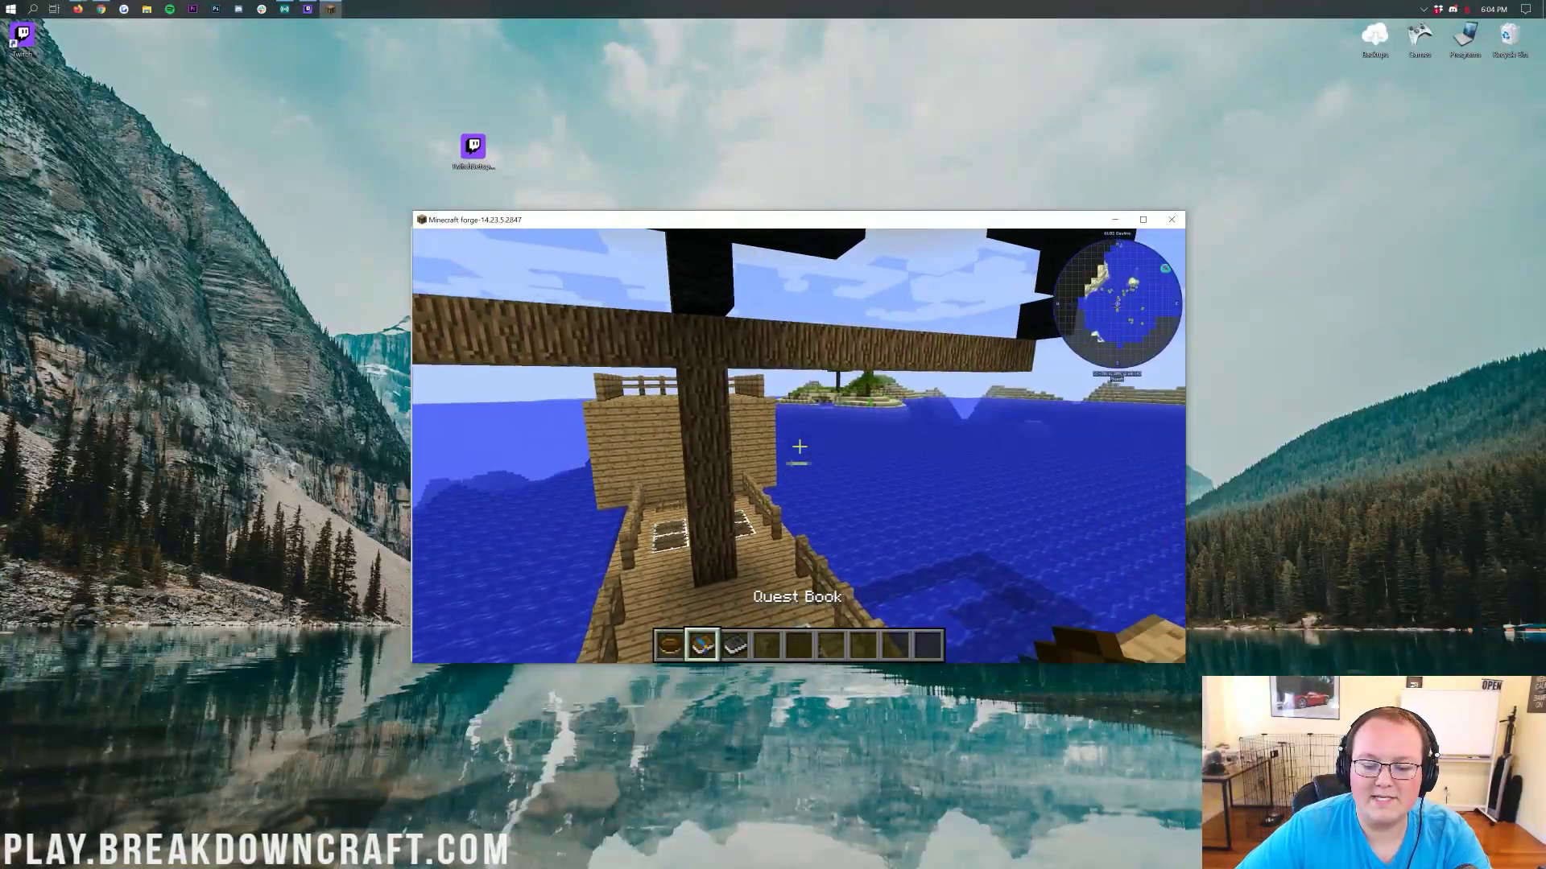
Use the Skill Book to choose and confirm the Assassin class, reopen the class list and leave it
{"action": "key", "text": "3"}
{"action": "right_click", "coordinate": [799, 446]}
{"action": "scroll", "coordinate": [799, 448], "scroll_direction": "down", "scroll_amount": 5}
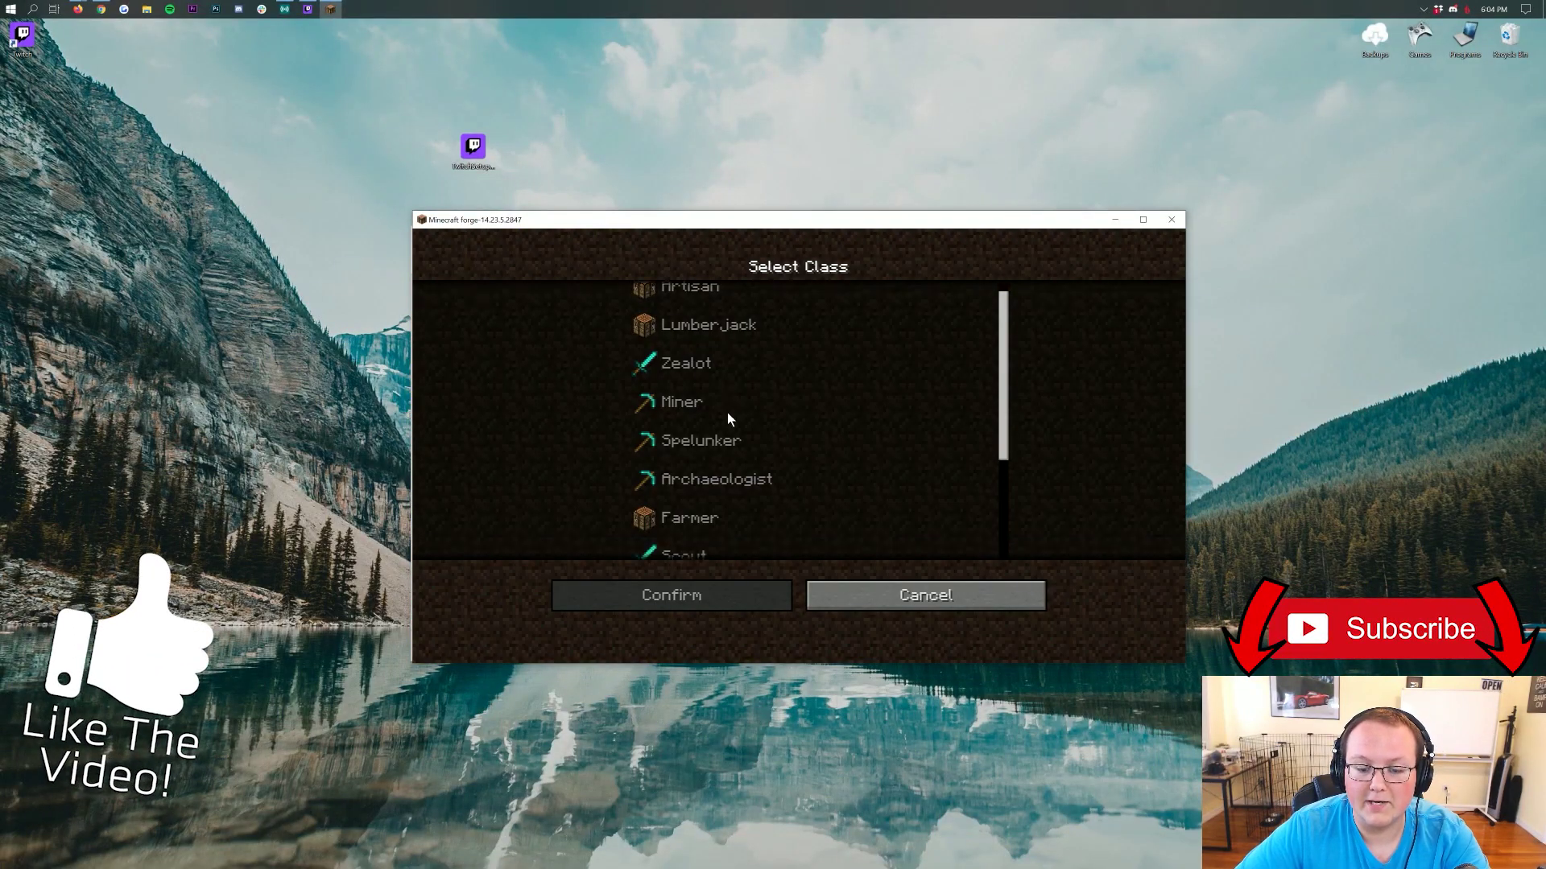
{"action": "left_click", "coordinate": [687, 475]}
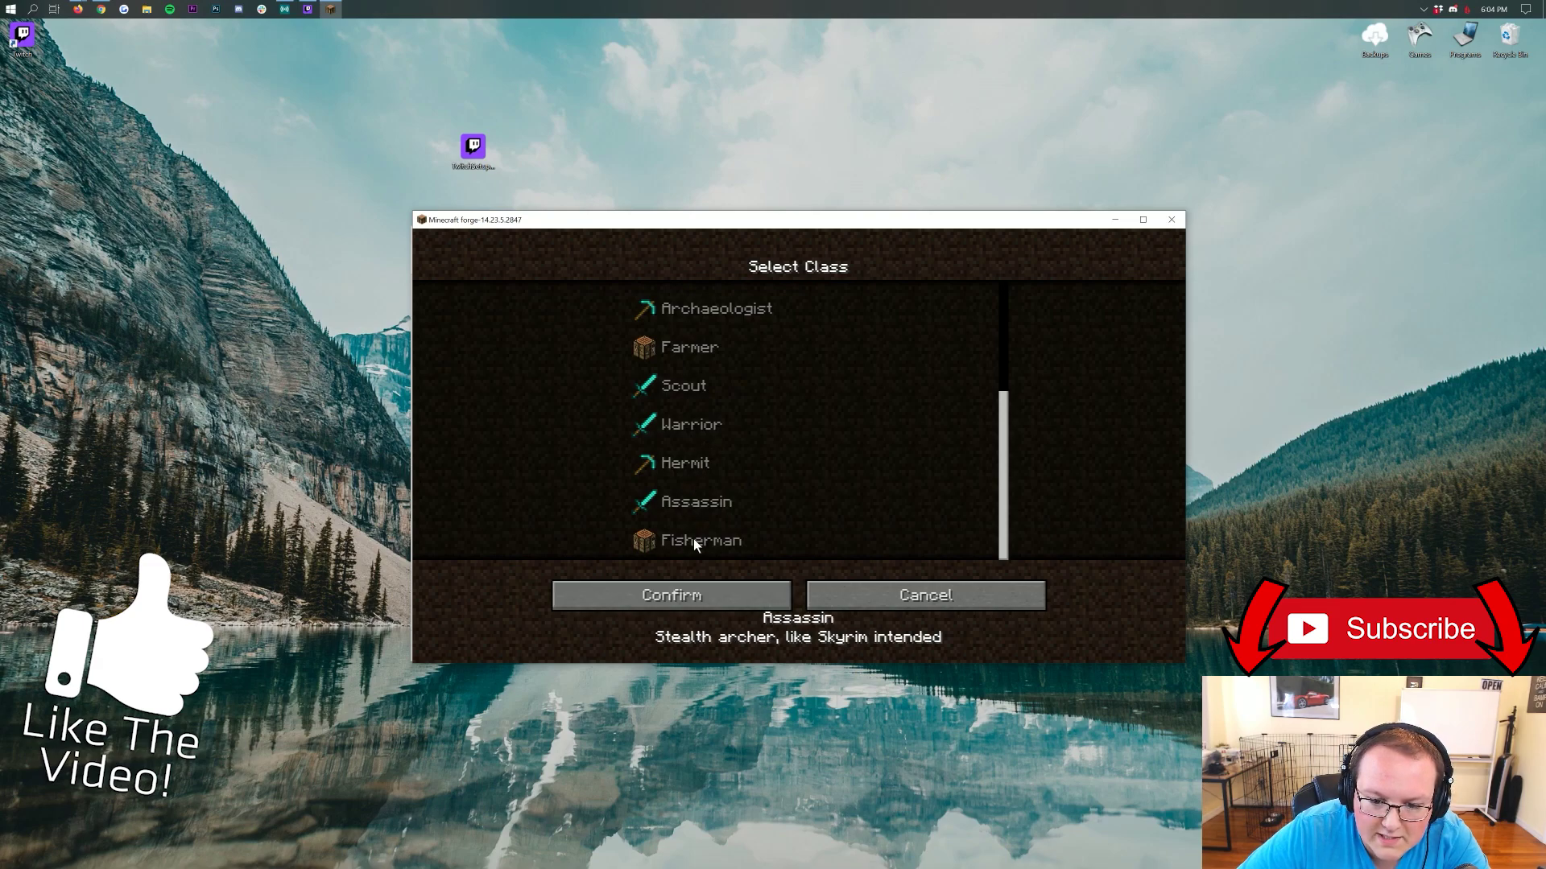
{"action": "left_click", "coordinate": [695, 587]}
{"action": "right_click", "coordinate": [799, 447]}
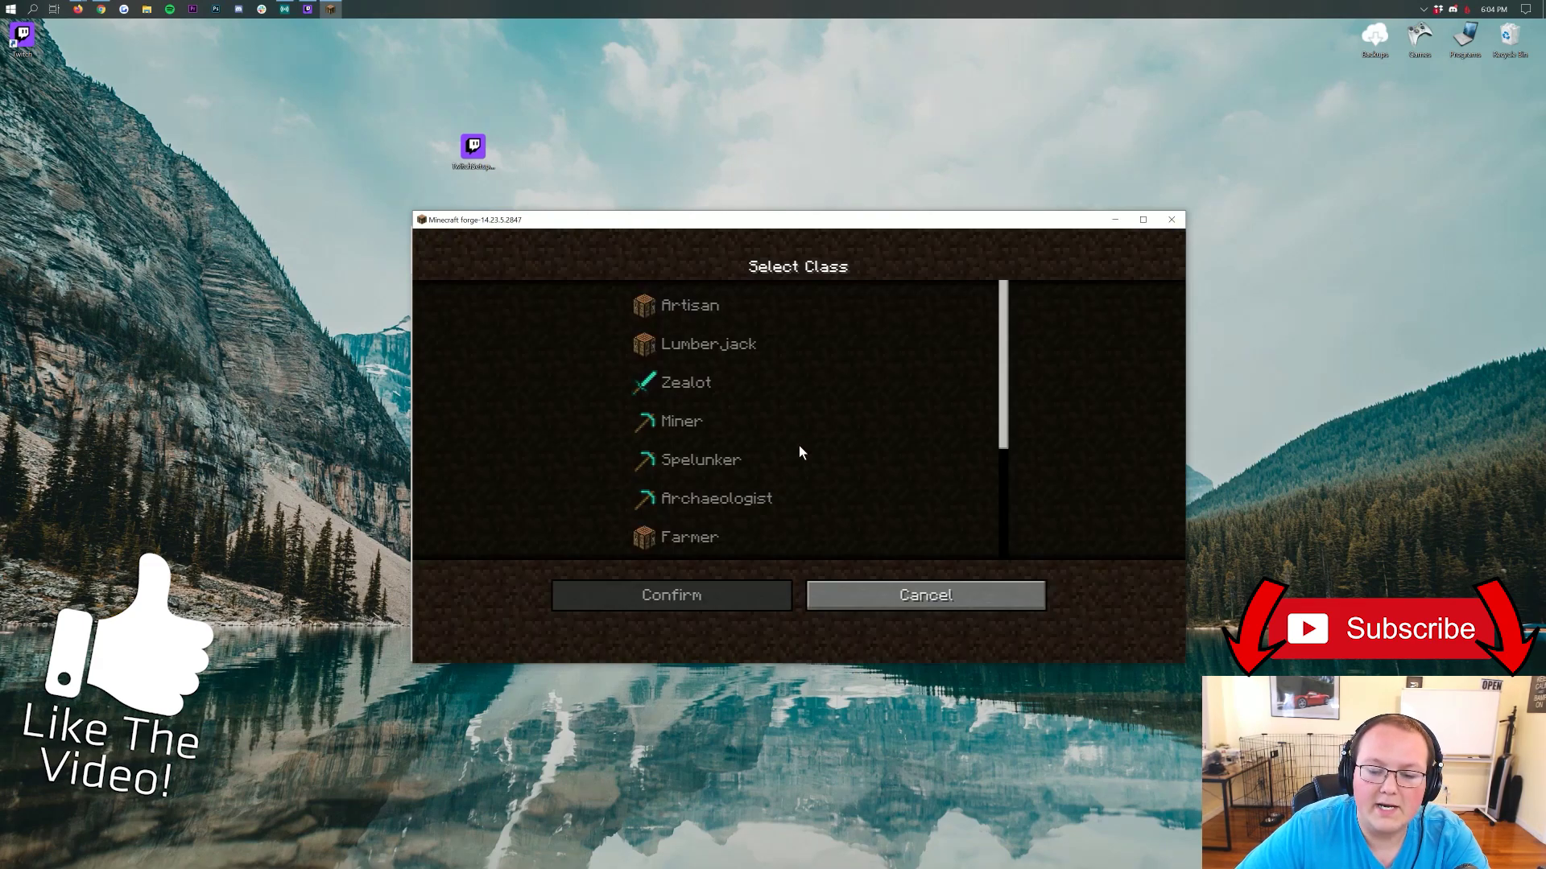
{"action": "left_click", "coordinate": [717, 596]}
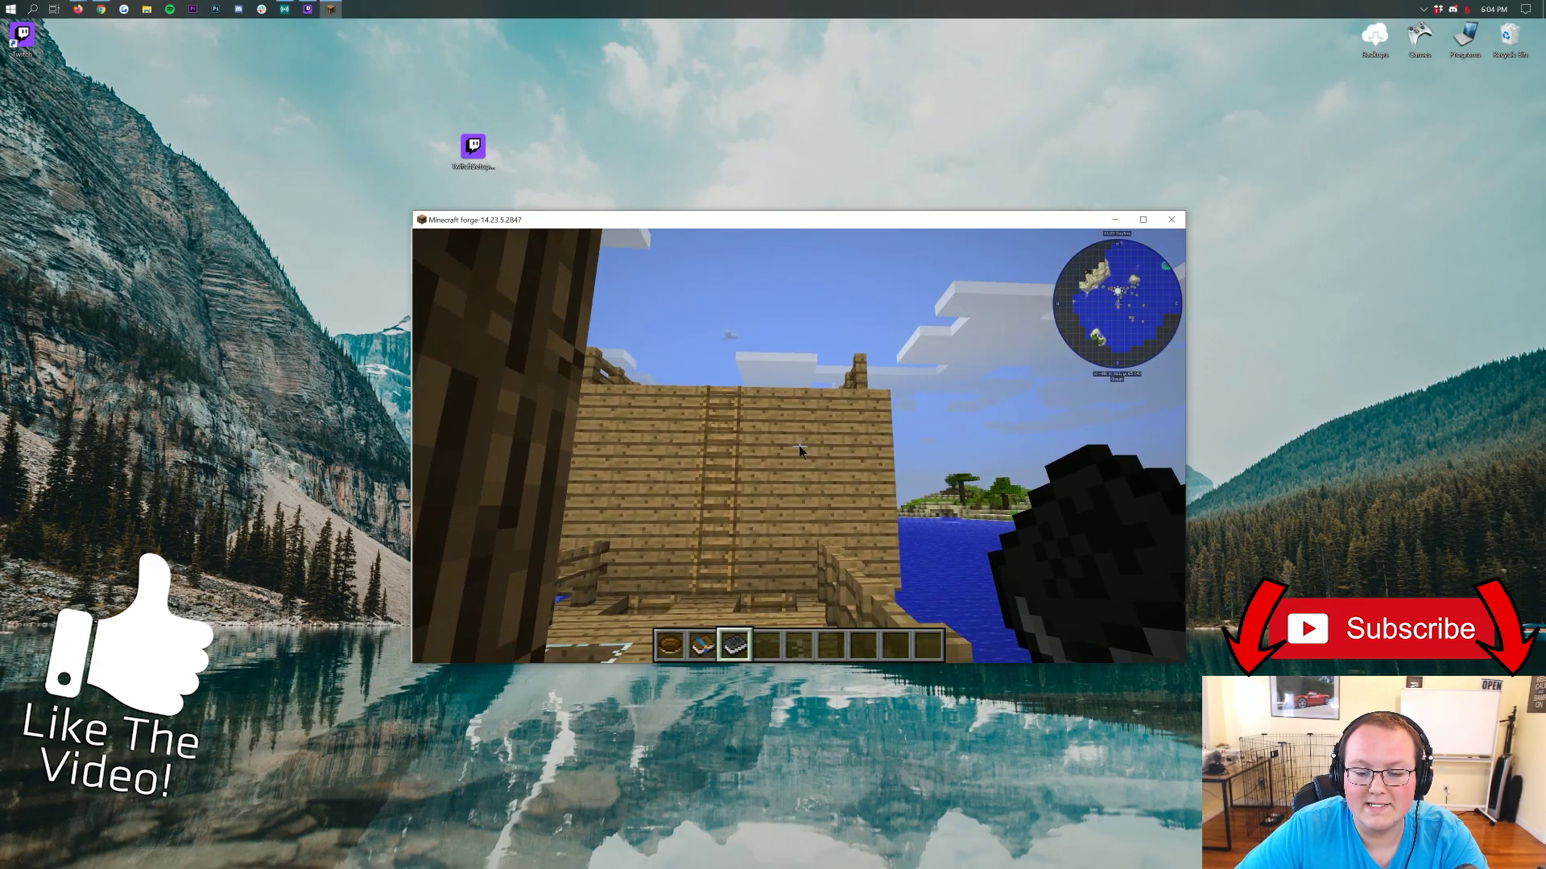
Open the skill screen, look over the Crafting skill tree and close it
{"action": "key", "text": "e"}
{"action": "key", "text": "e"}
{"action": "key", "text": "l"}
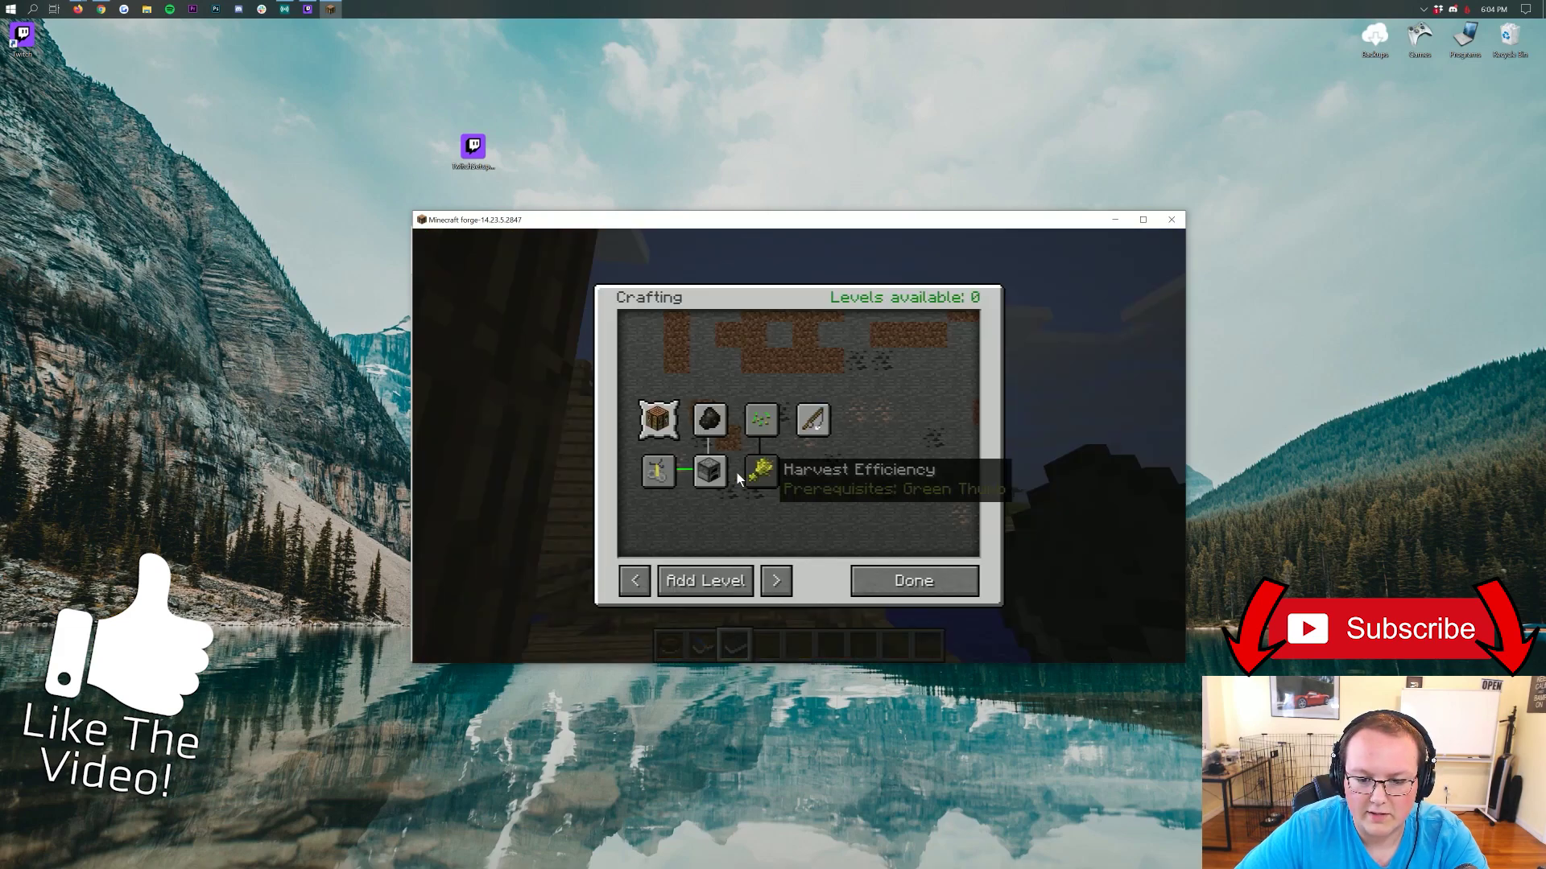
{"action": "key", "text": "Escape"}
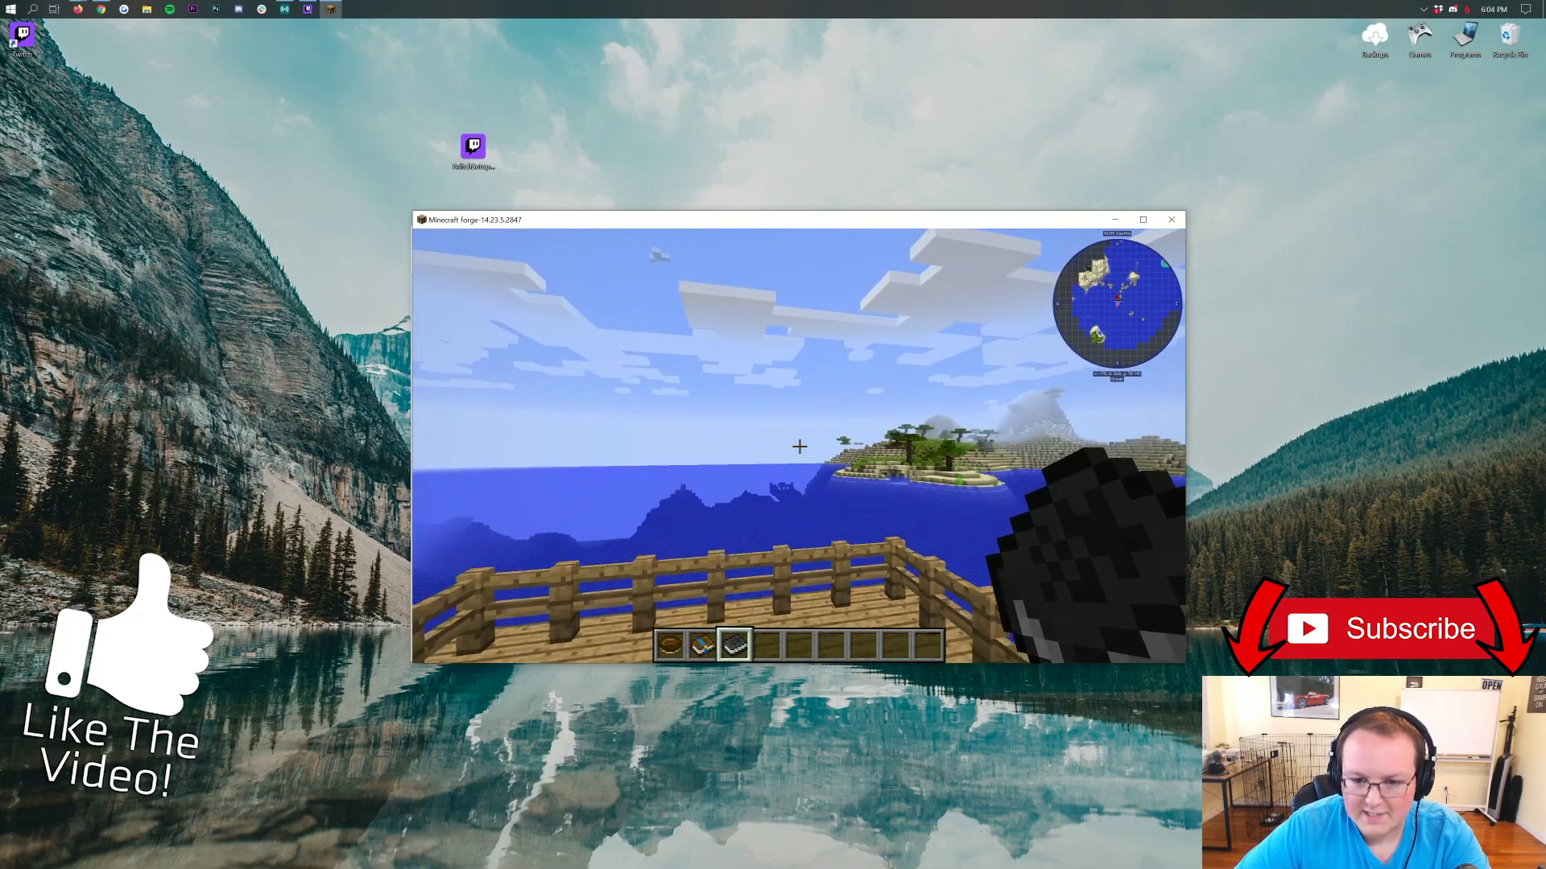
Move toward the ship's railing and open the chat history to view the world's seed
{"action": "key", "text": "w"}
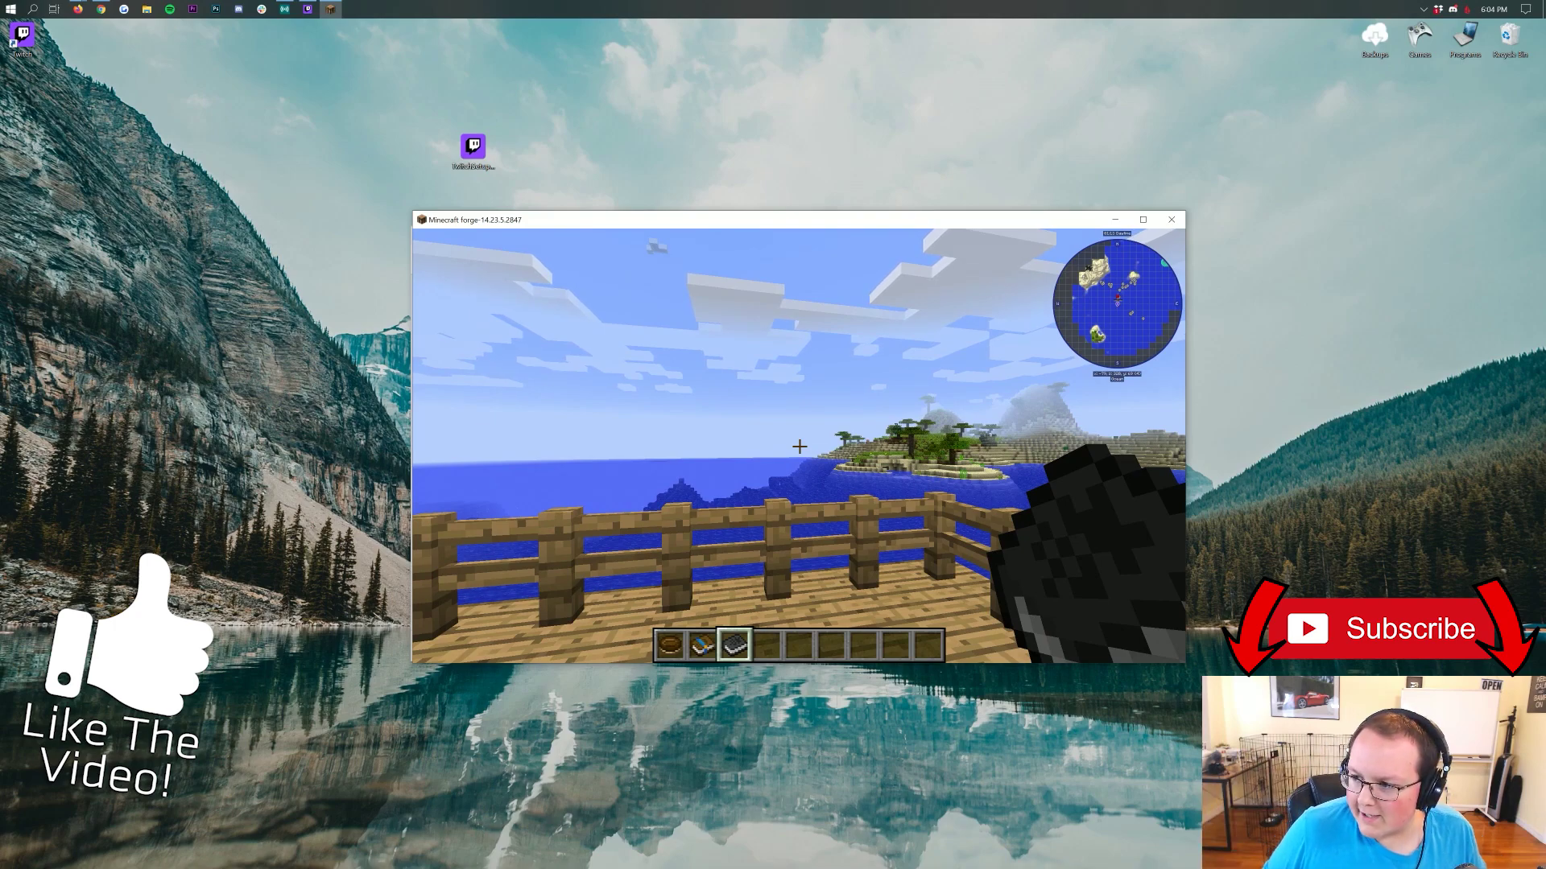
{"action": "key", "text": "t"}
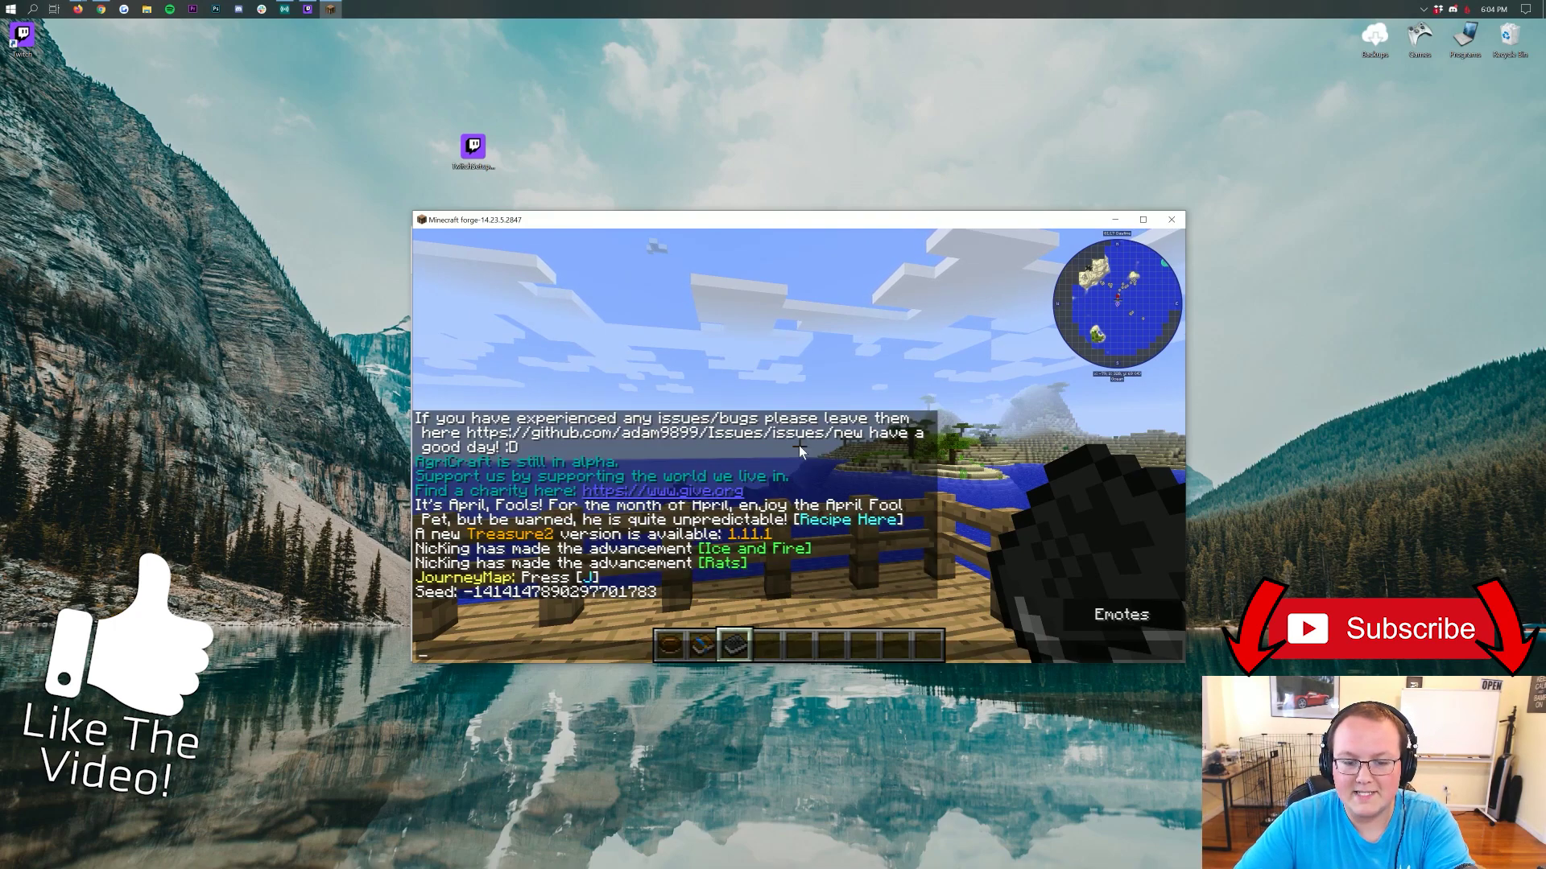